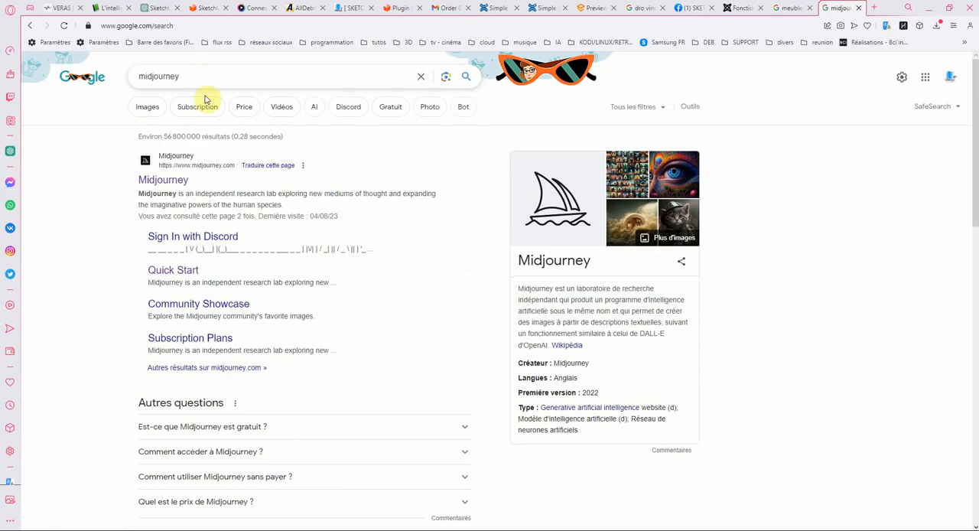
# - Open the Midjourney website from the search results and start signing in through Discord
pyautogui.click(176, 186)
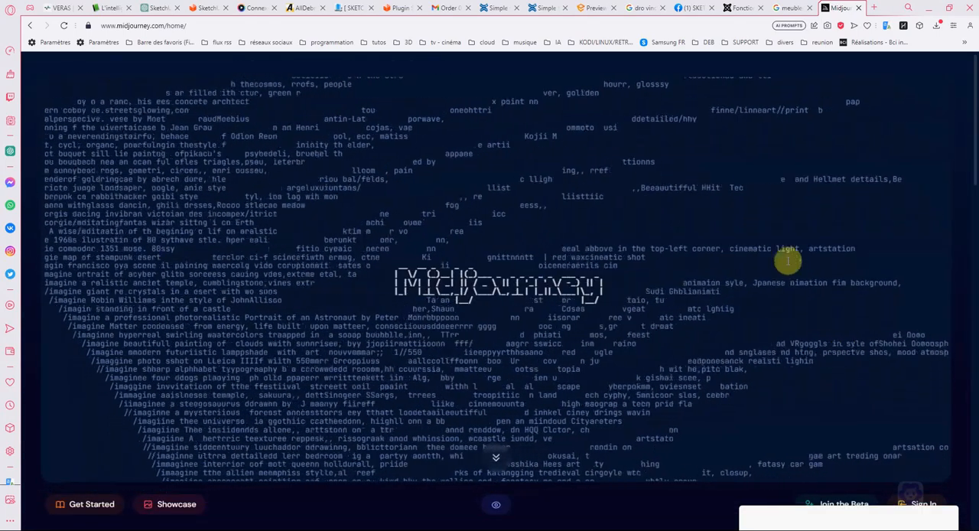
pyautogui.scroll(-1, 705, 255)
pyautogui.scroll(2, 650, 267)
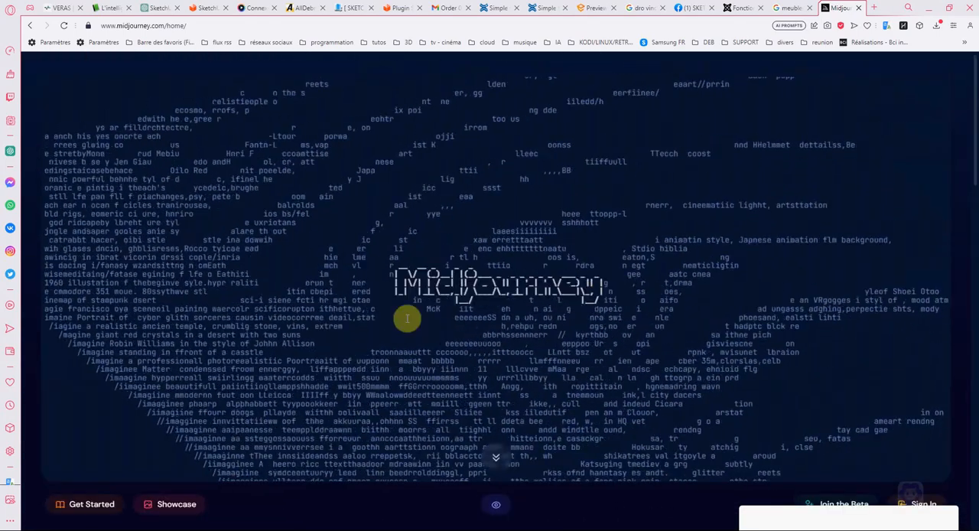
pyautogui.scroll(-1, 678, 288)
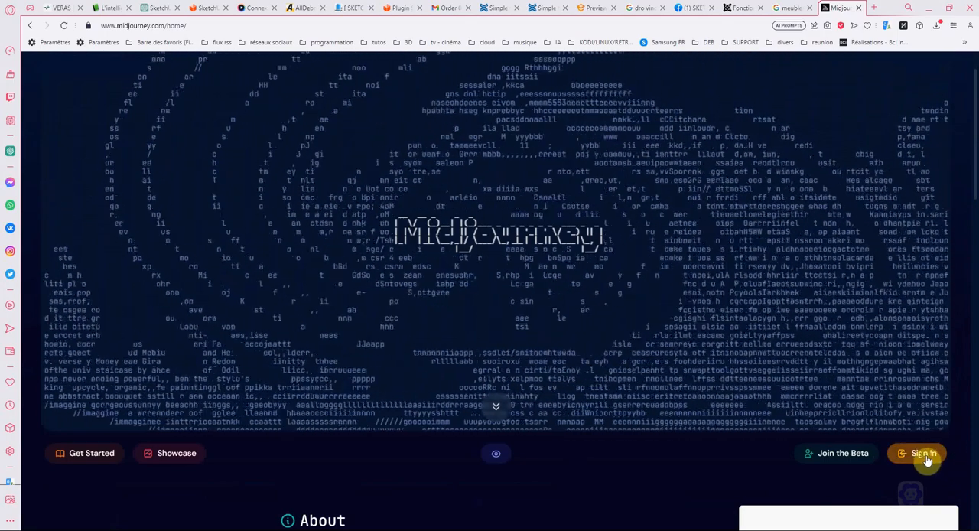
pyautogui.click(926, 459)
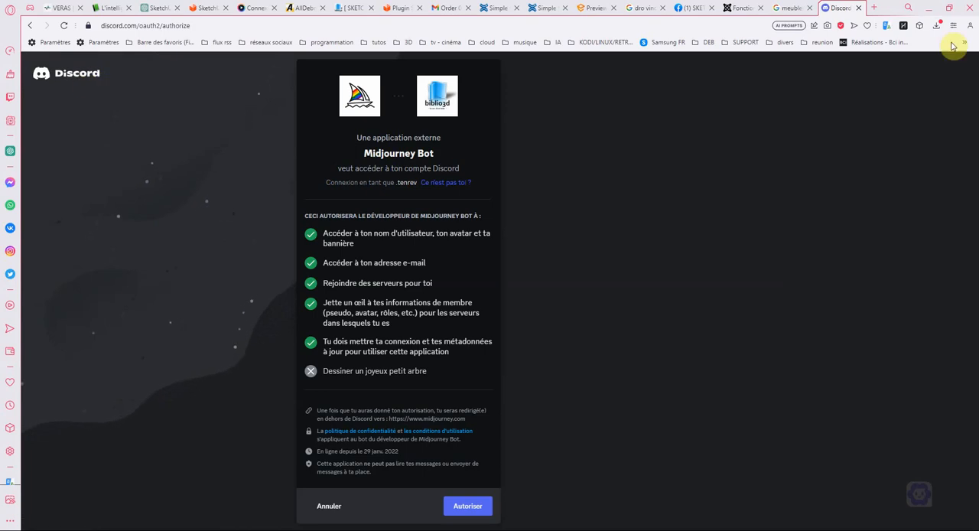
# - Search the web for "discord" in a new tab
pyautogui.click(875, 9)
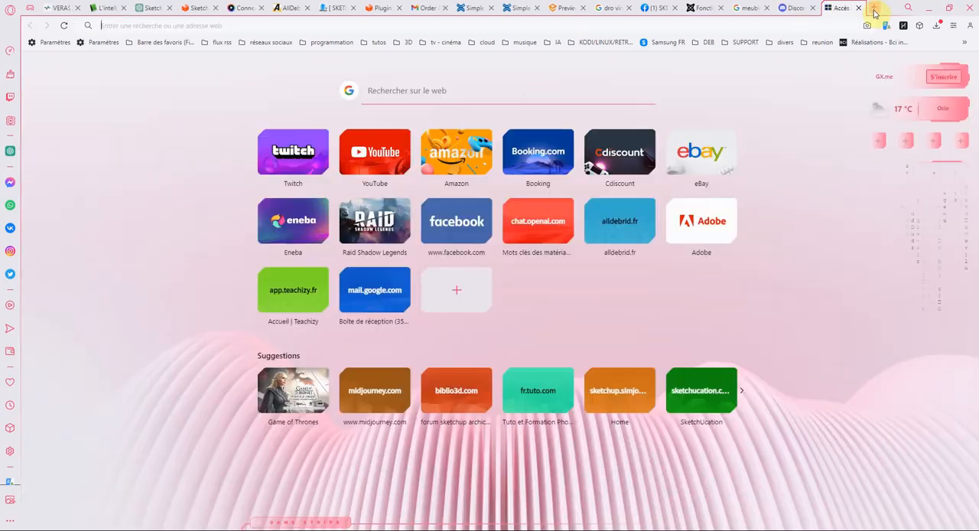
pyautogui.click(395, 90)
pyautogui.write('dis')
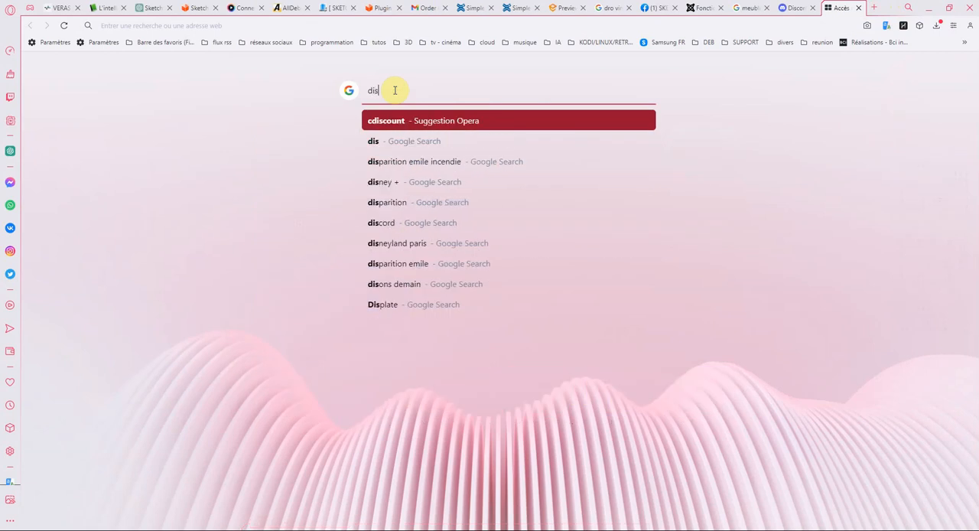
pyautogui.write('cord')
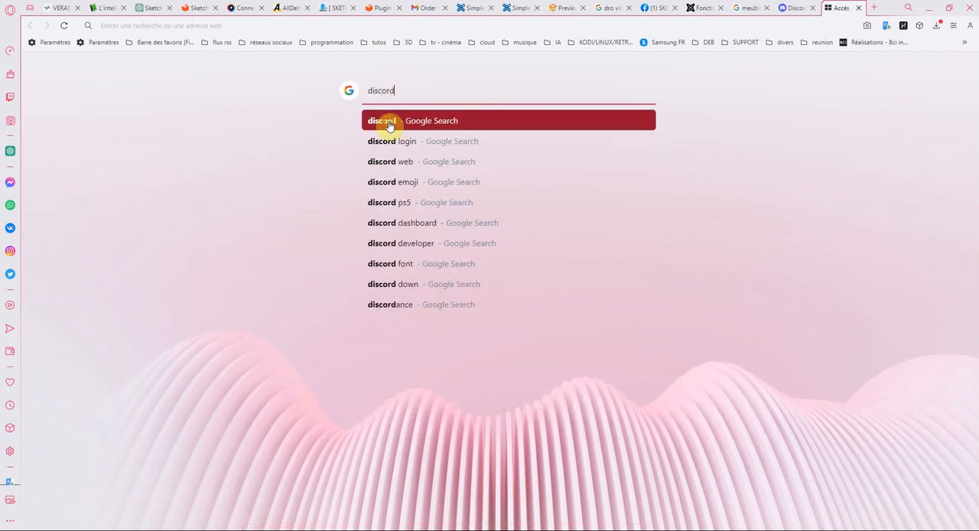
pyautogui.click(388, 122)
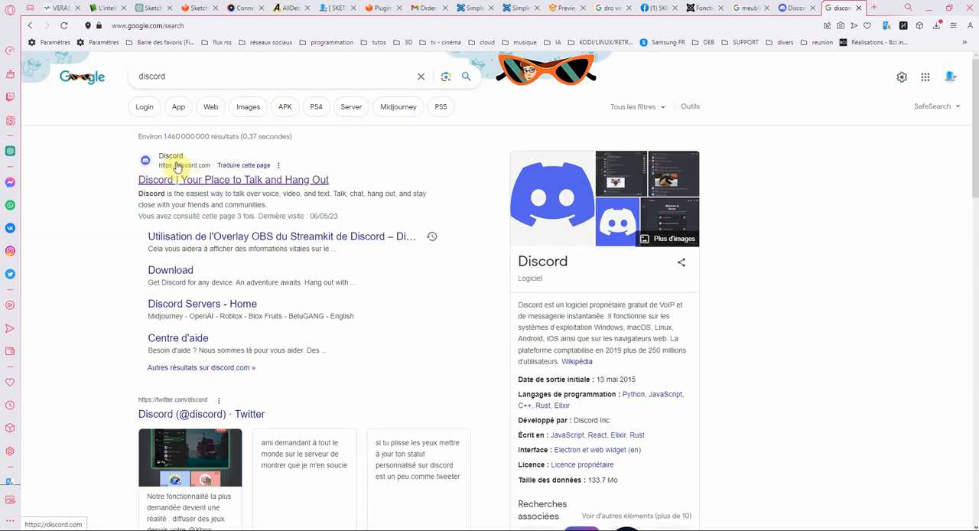
# - Open Discord's official site to view its download page, and close that tab
pyautogui.click(178, 163)
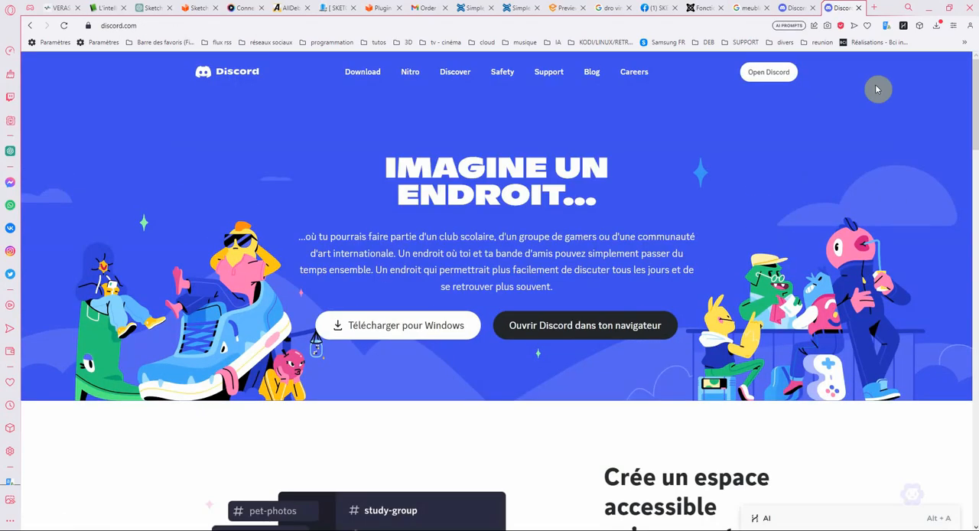
pyautogui.click(370, 78)
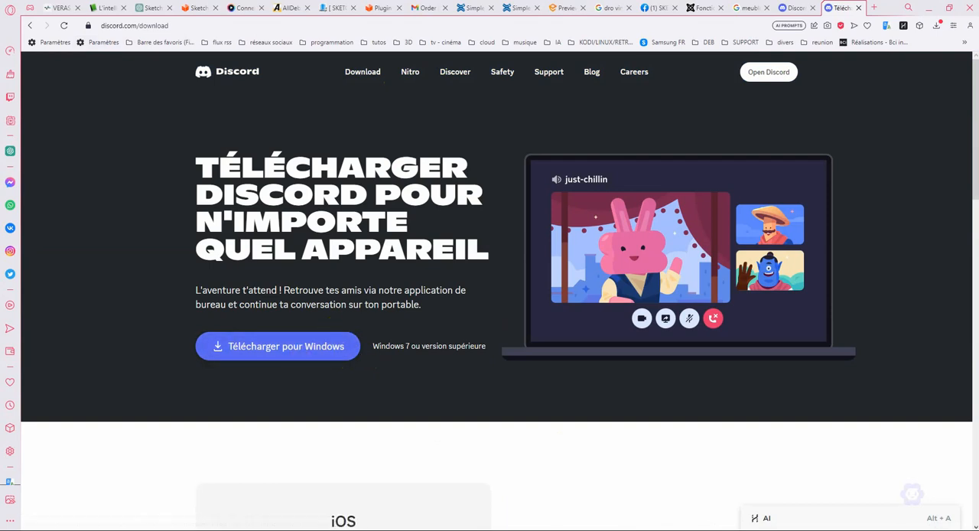
pyautogui.click(860, 8)
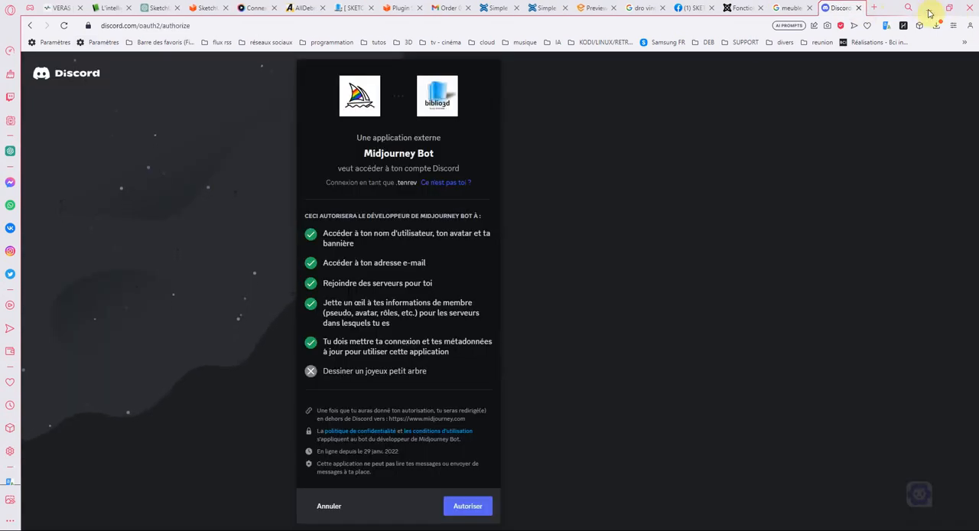
# - Switch to the Discord desktop app to view the biblio3d server's général channel, and return to the browser
pyautogui.click(928, 10)
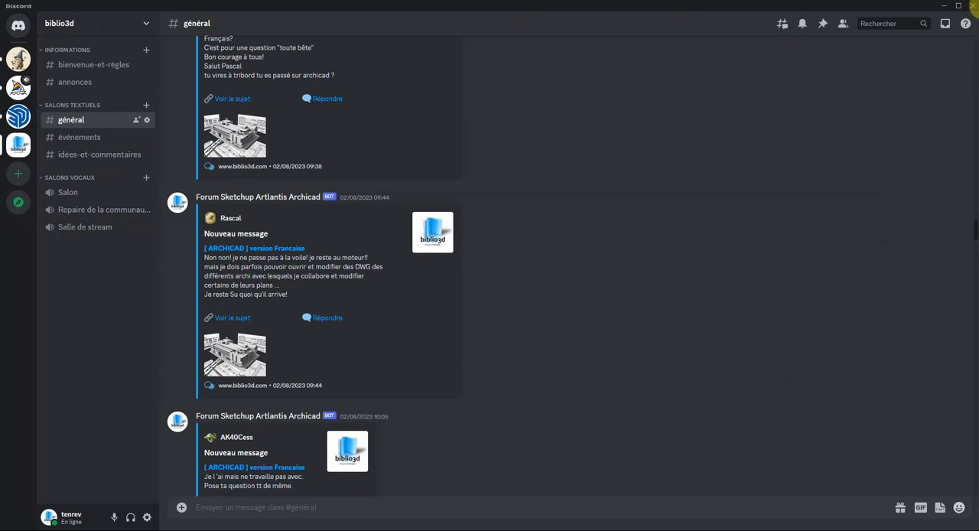
pyautogui.click(268, 529)
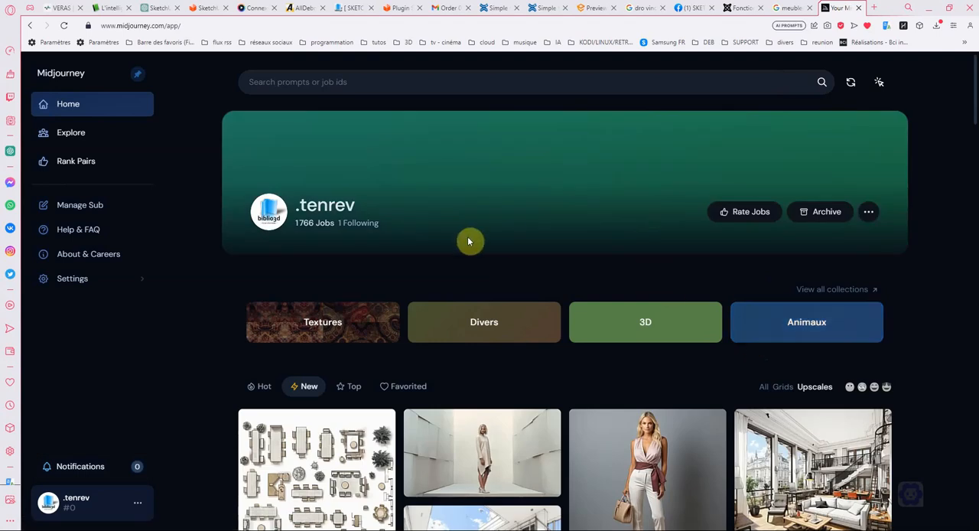
# - Look through the newest upscaled images in the Midjourney home gallery, including the interiors, cliff houses, satyrs and family portraits
pyautogui.scroll(-4, 469, 242)
pyautogui.scroll(1, 487, 264)
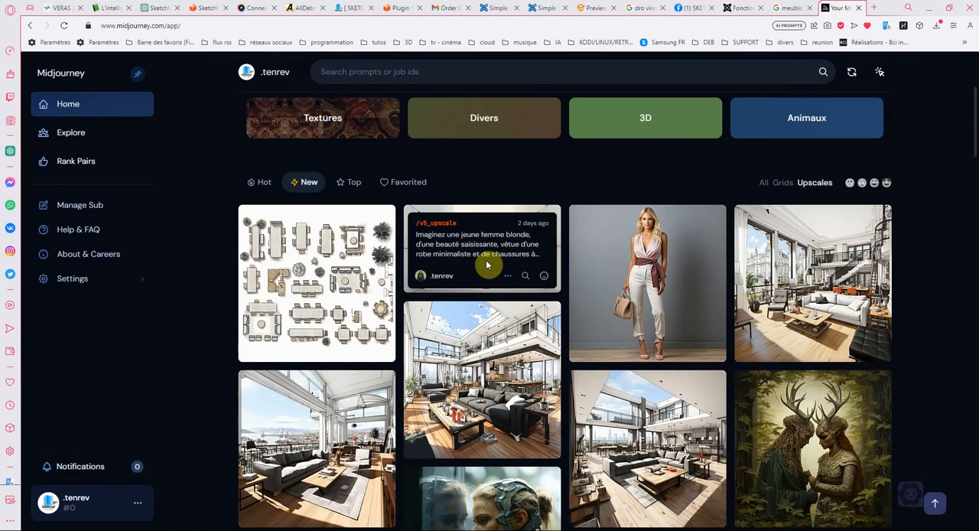
pyautogui.scroll(-1, 535, 231)
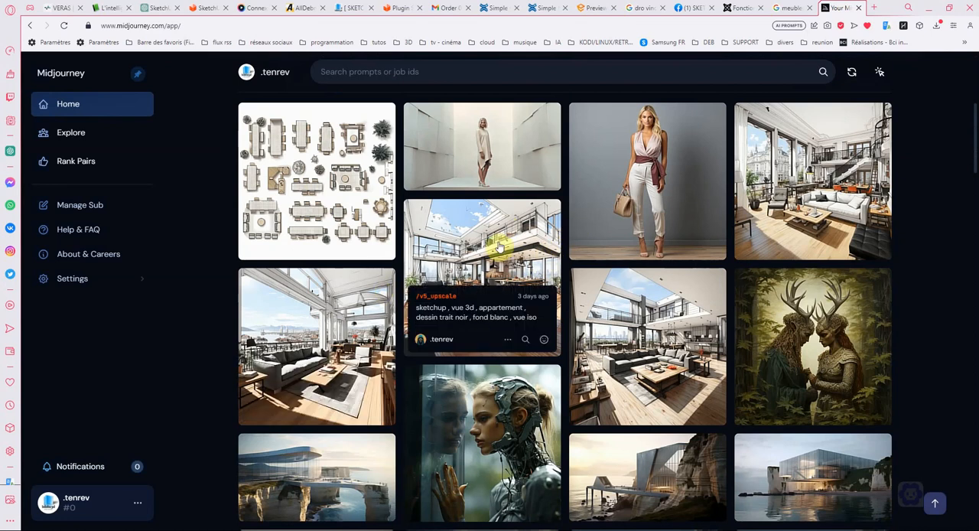
pyautogui.scroll(-1, 505, 239)
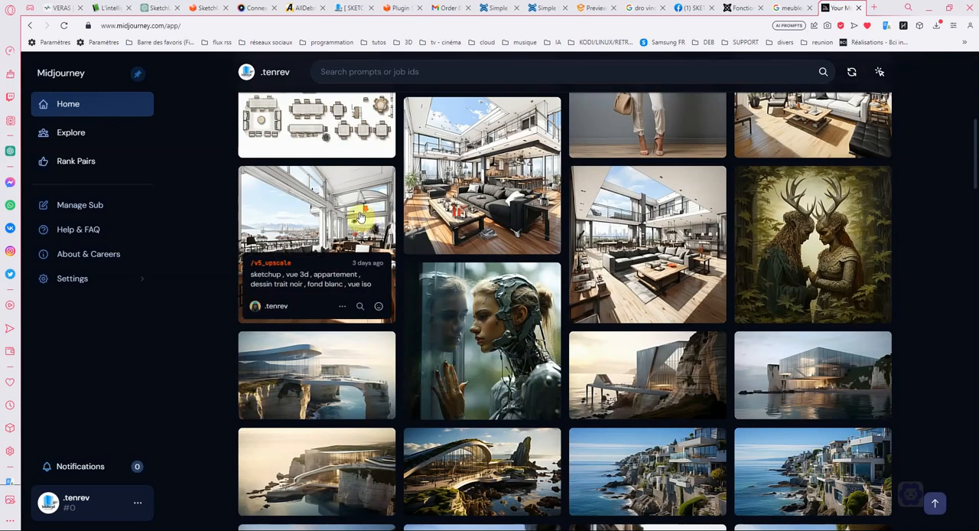
pyautogui.scroll(-2, 553, 219)
pyautogui.scroll(-4, 733, 224)
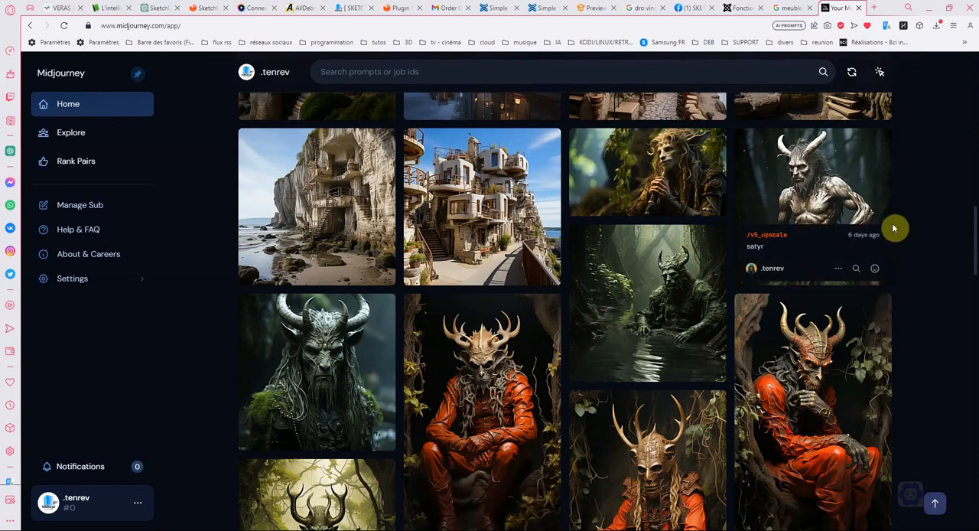
pyautogui.scroll(-10, 604, 217)
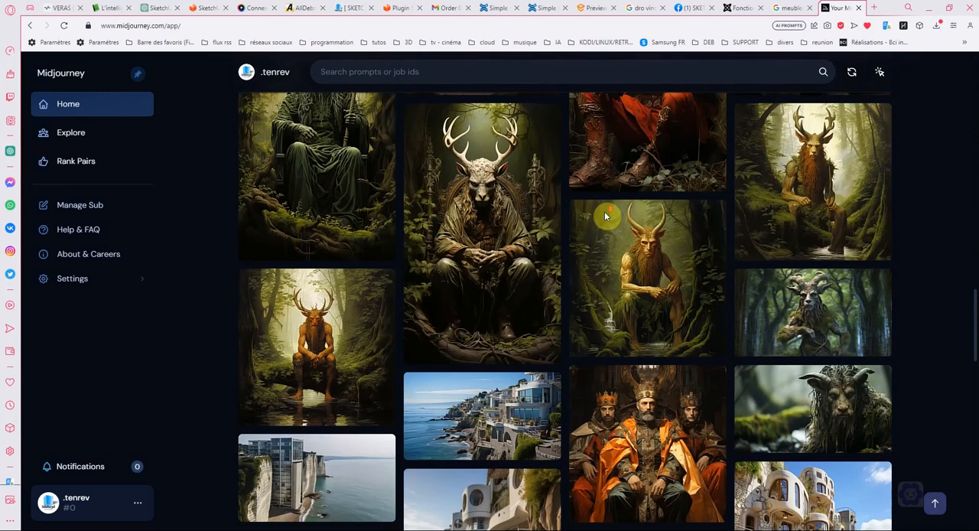
pyautogui.scroll(-5, 605, 217)
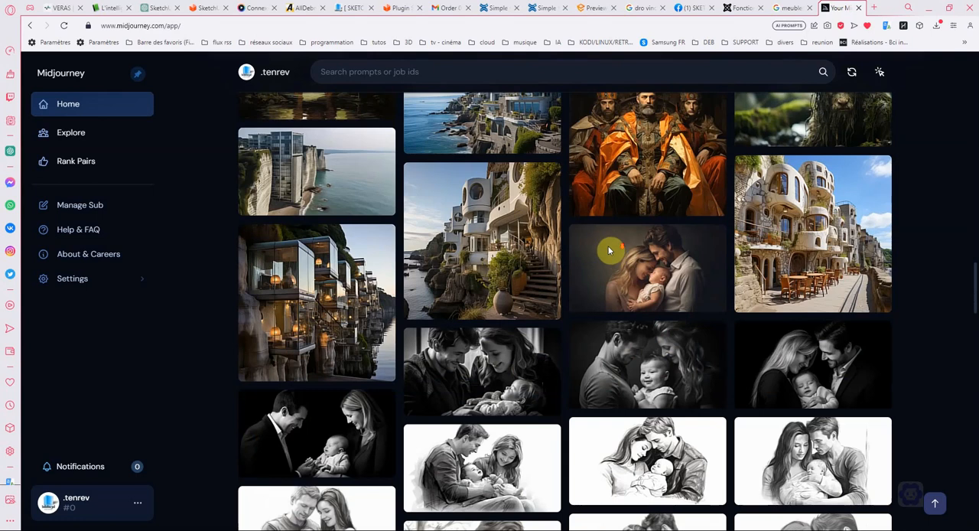
pyautogui.scroll(-5, 610, 250)
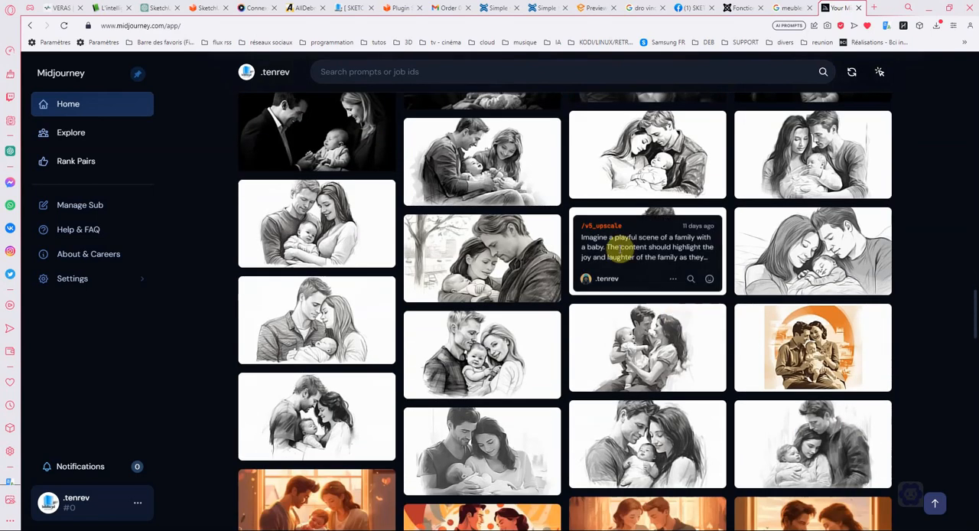
pyautogui.scroll(-6, 616, 249)
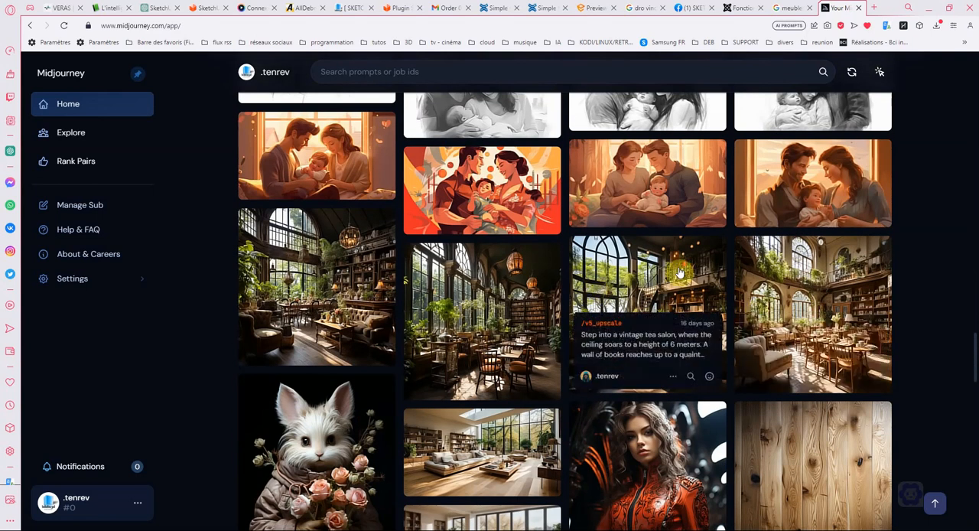
pyautogui.scroll(-2, 535, 276)
pyautogui.scroll(-2, 604, 302)
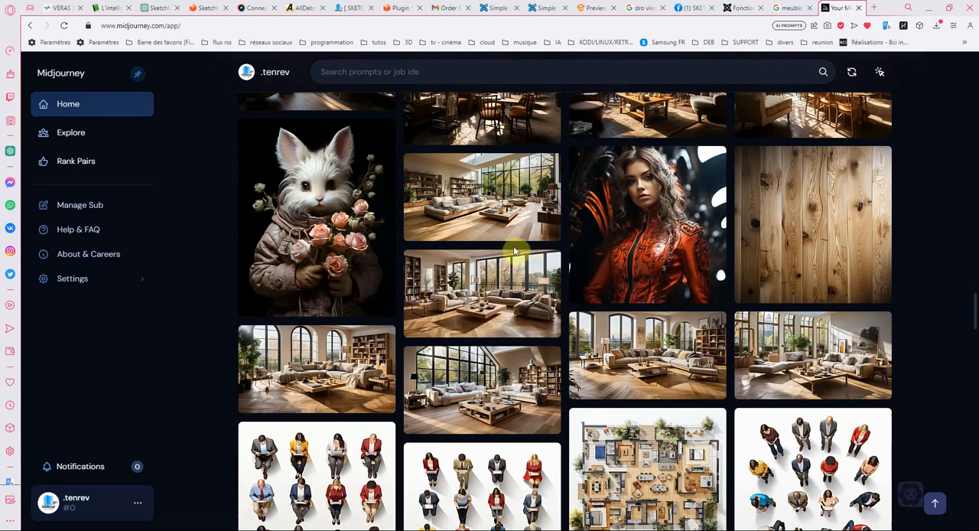
# - View the vertical wood plank texture from the gallery enlarged, and close it
pyautogui.scroll(-2, 647, 243)
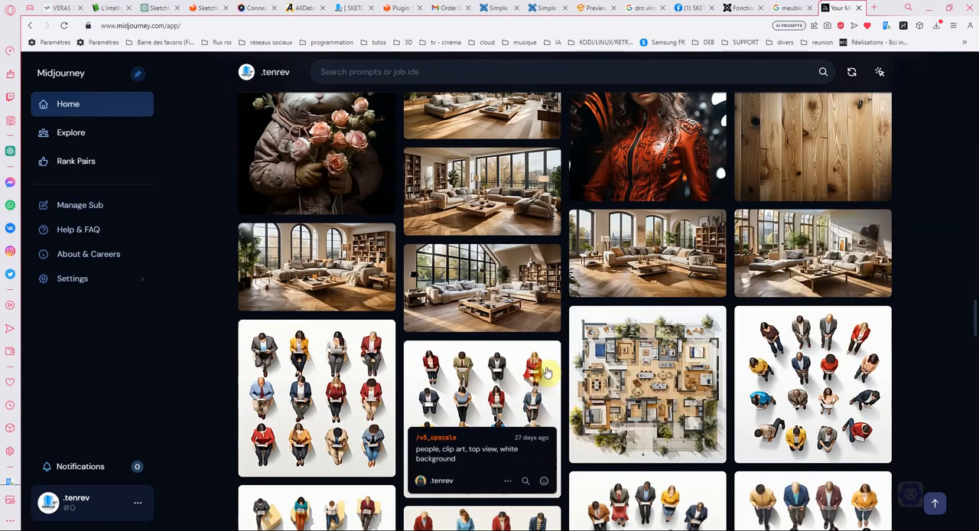
pyautogui.click(874, 113)
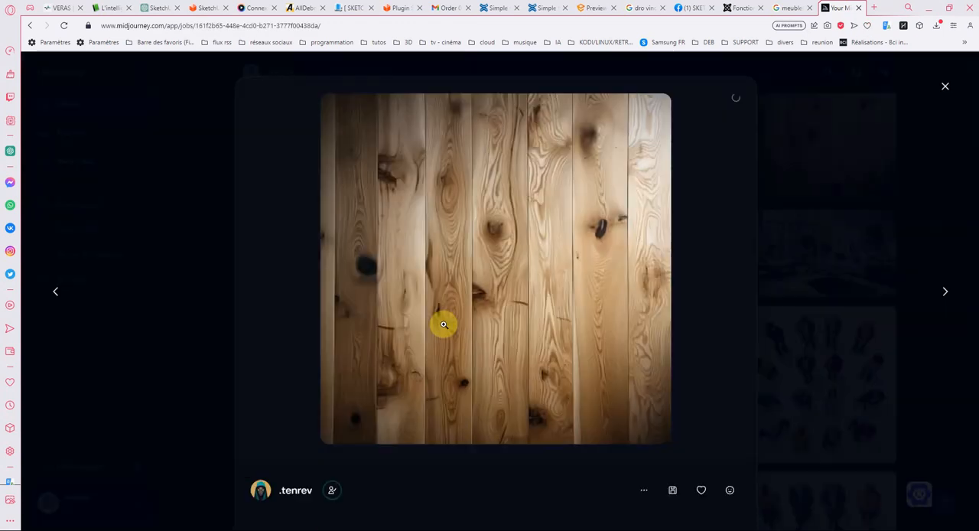
pyautogui.click(947, 91)
# - Examine the older gallery images, such as the top-view people and plants, stone and wood textures, portraits and illustrations
pyautogui.scroll(-1, 612, 260)
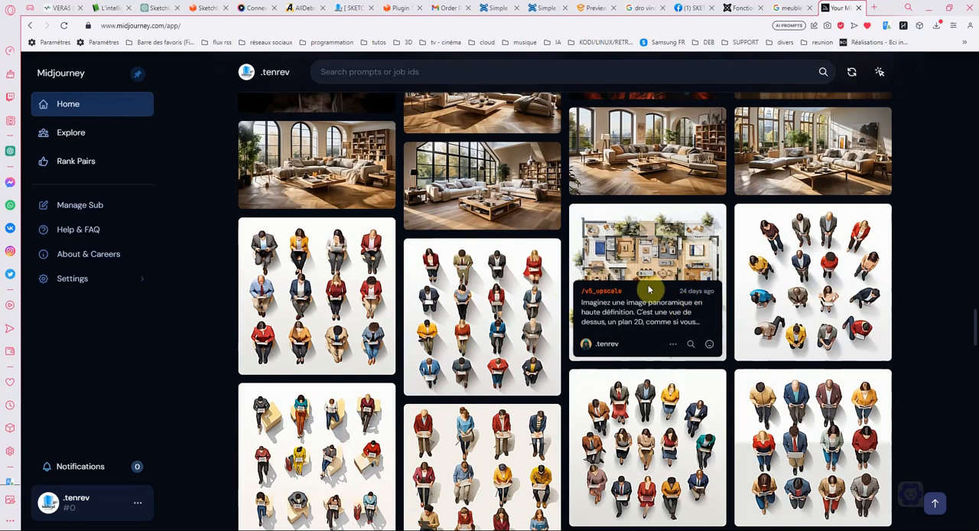
pyautogui.scroll(-2, 807, 427)
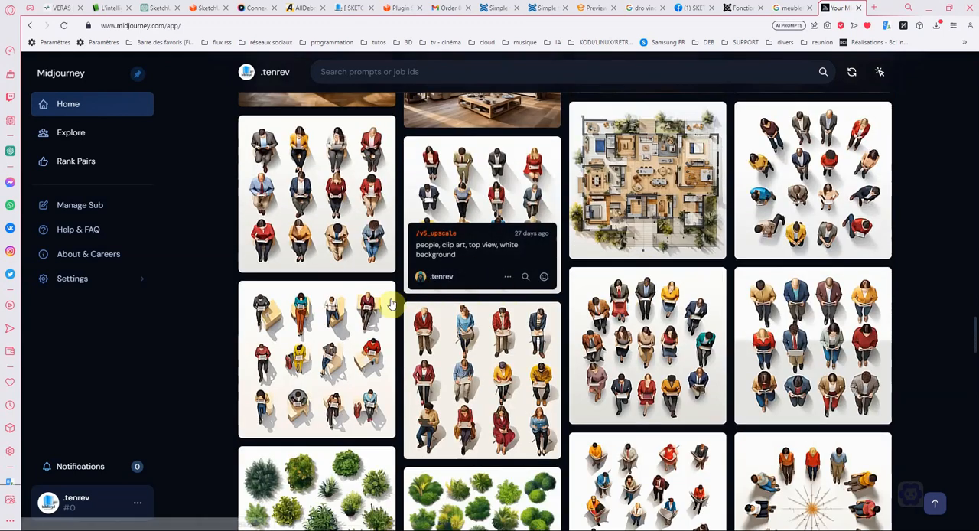
pyautogui.scroll(-3, 582, 244)
pyautogui.scroll(-4, 589, 329)
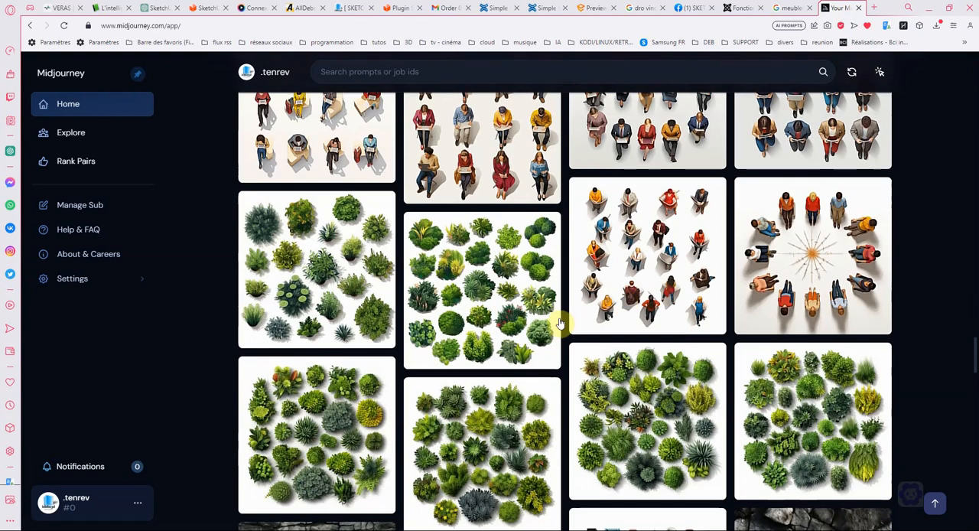
pyautogui.scroll(-5, 601, 318)
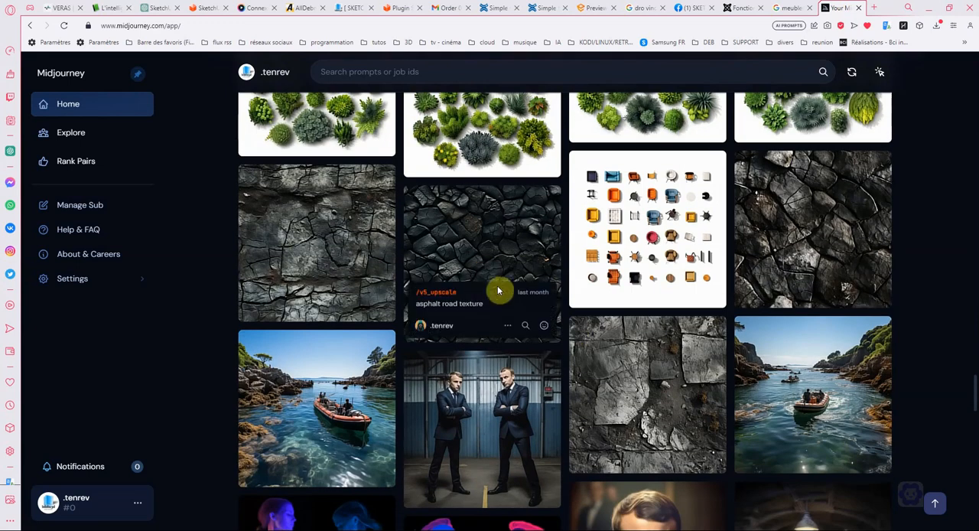
pyautogui.scroll(-5, 465, 242)
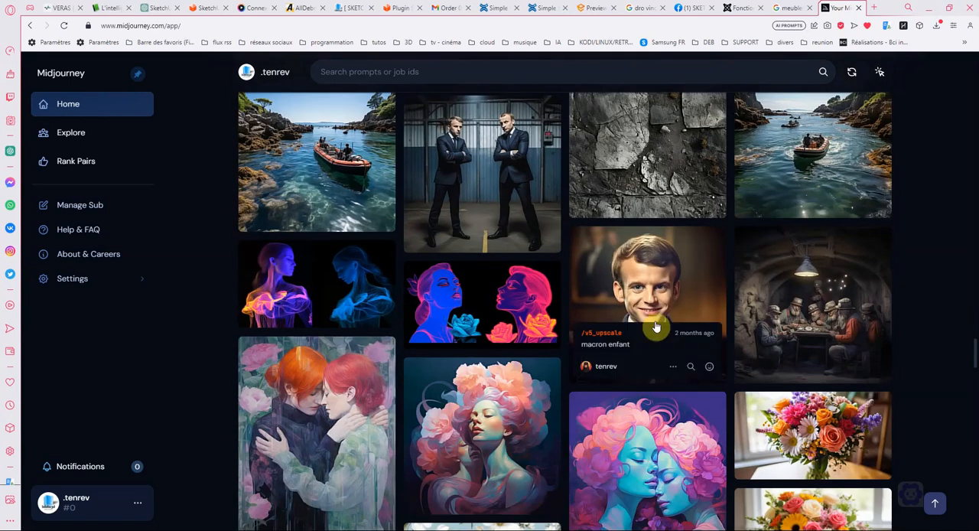
pyautogui.scroll(-4, 505, 413)
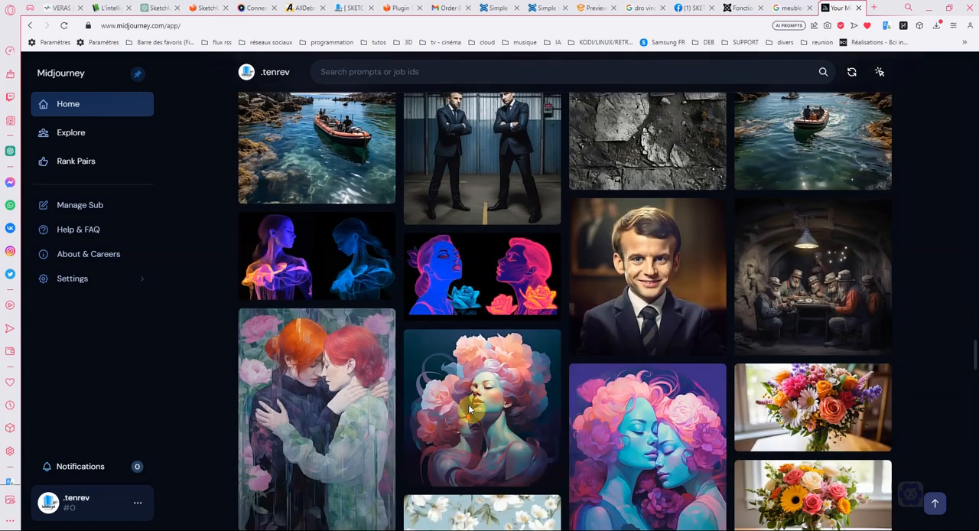
pyautogui.scroll(-10, 571, 319)
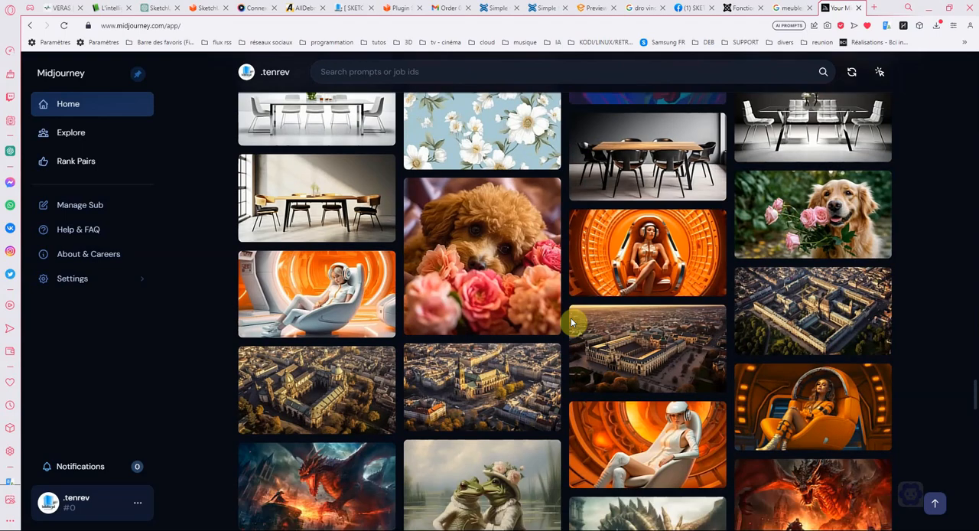
pyautogui.scroll(-10, 572, 317)
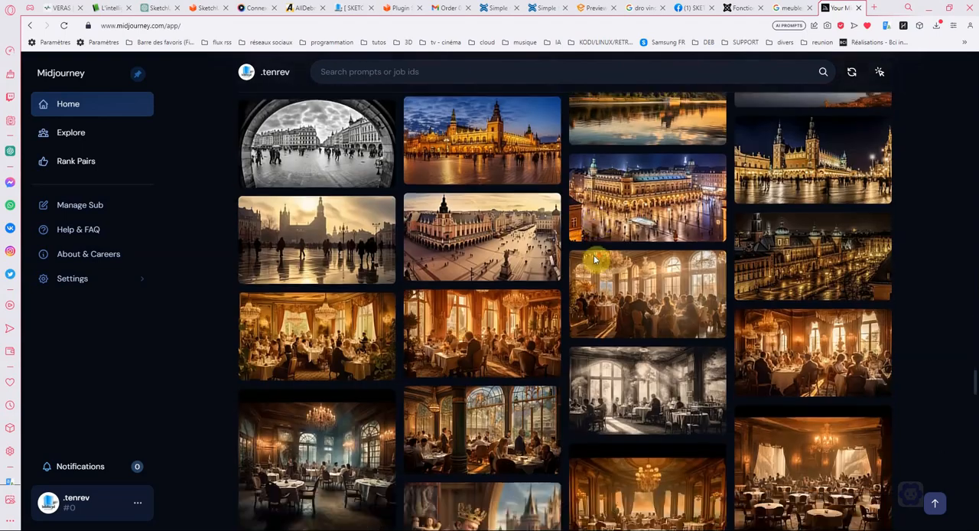
pyautogui.scroll(-10, 627, 246)
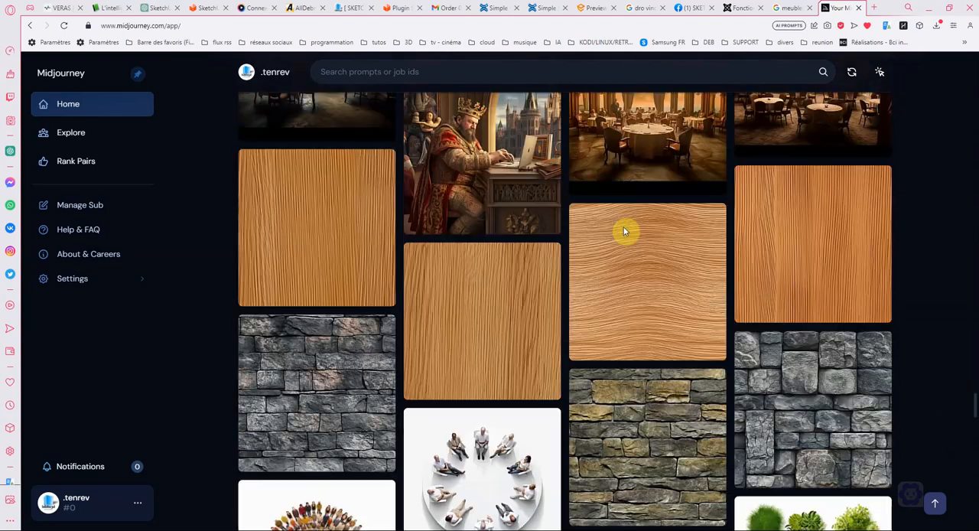
pyautogui.scroll(-10, 609, 231)
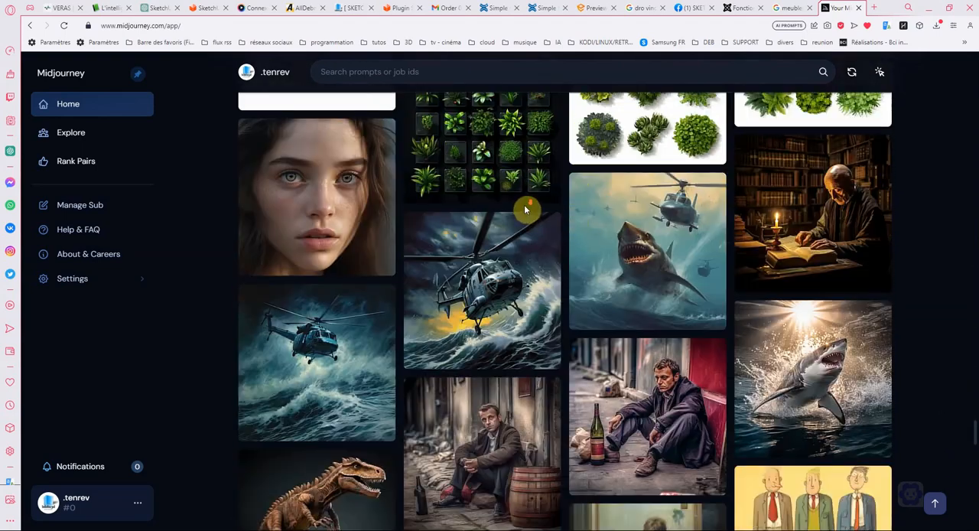
pyautogui.scroll(-7, 647, 199)
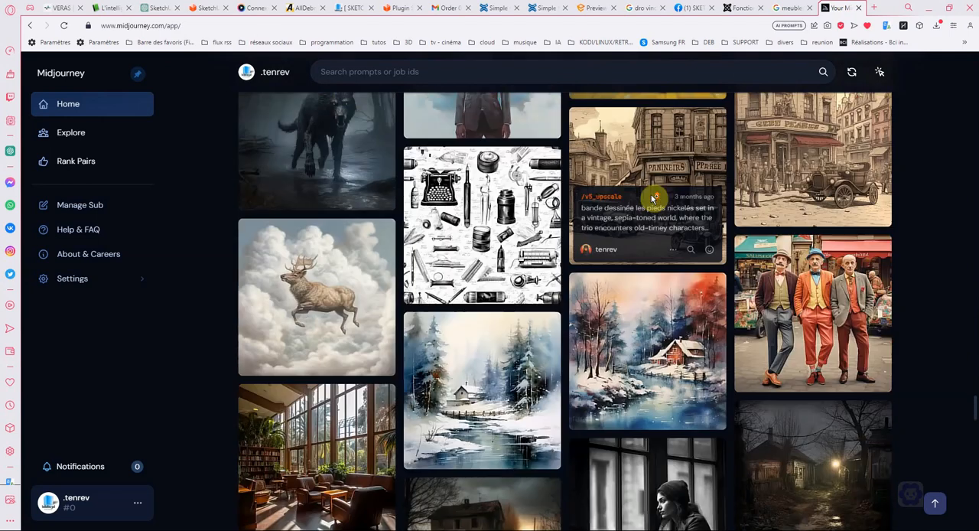
# - Examine more gallery images, such as the vintage street scenes, winter watercolours, moody night scenes, top-view furniture, chihuahuas and lily-of-the-valley bouquets
pyautogui.scroll(2, 652, 199)
pyautogui.scroll(5, 653, 199)
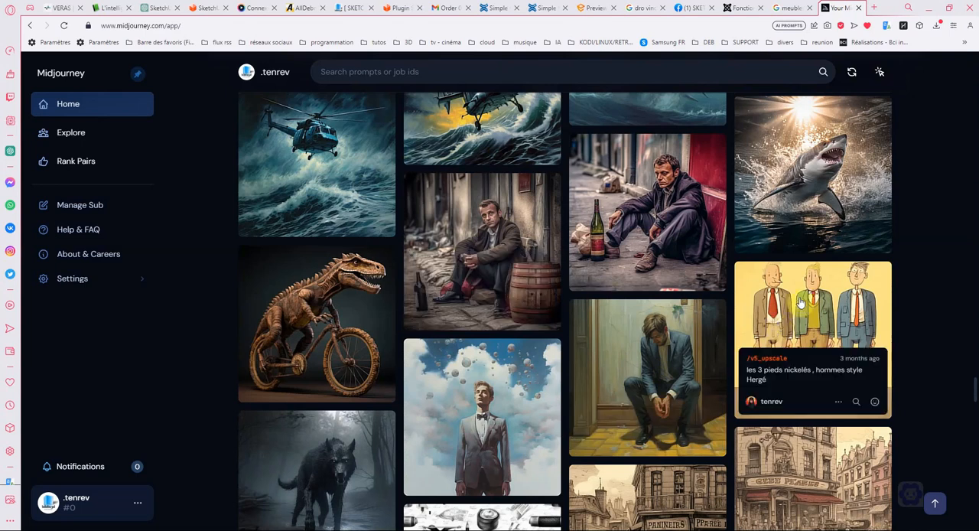
pyautogui.scroll(-5, 662, 336)
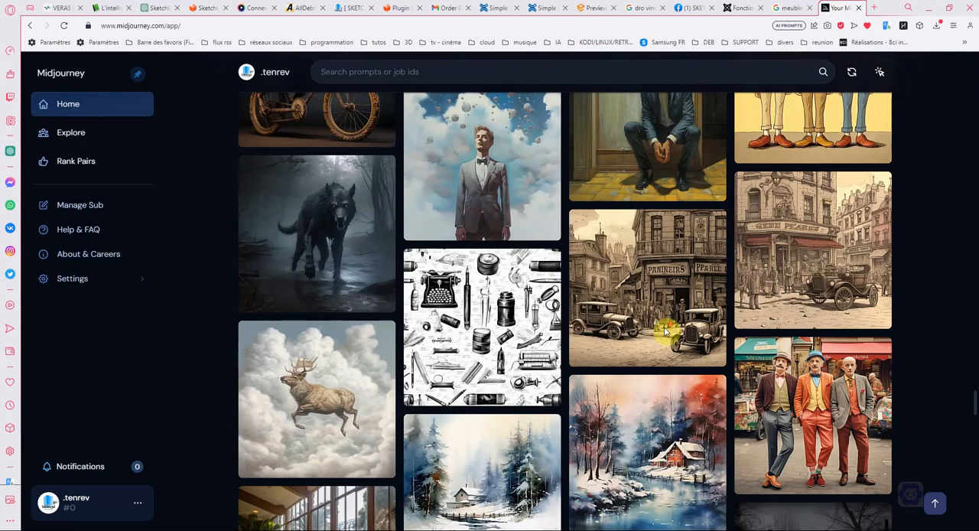
pyautogui.scroll(-15, 658, 315)
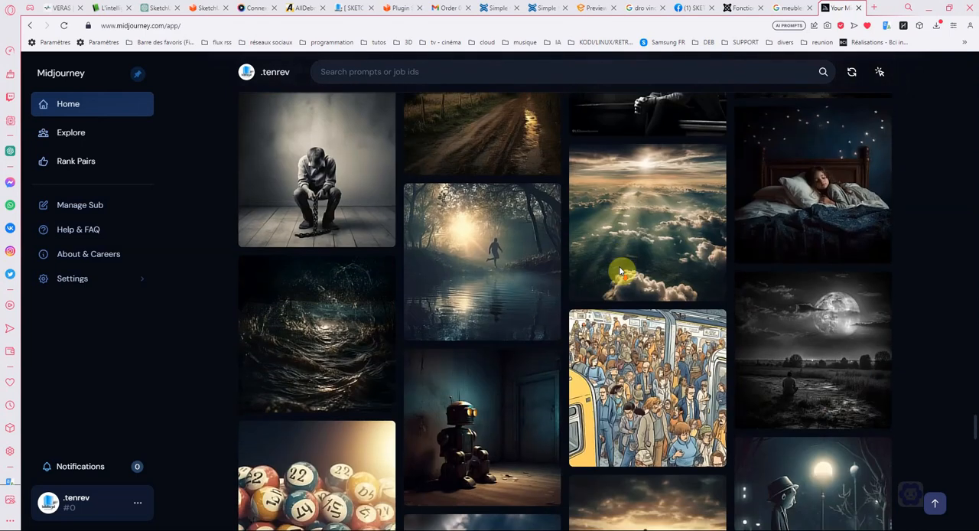
pyautogui.scroll(-5, 650, 245)
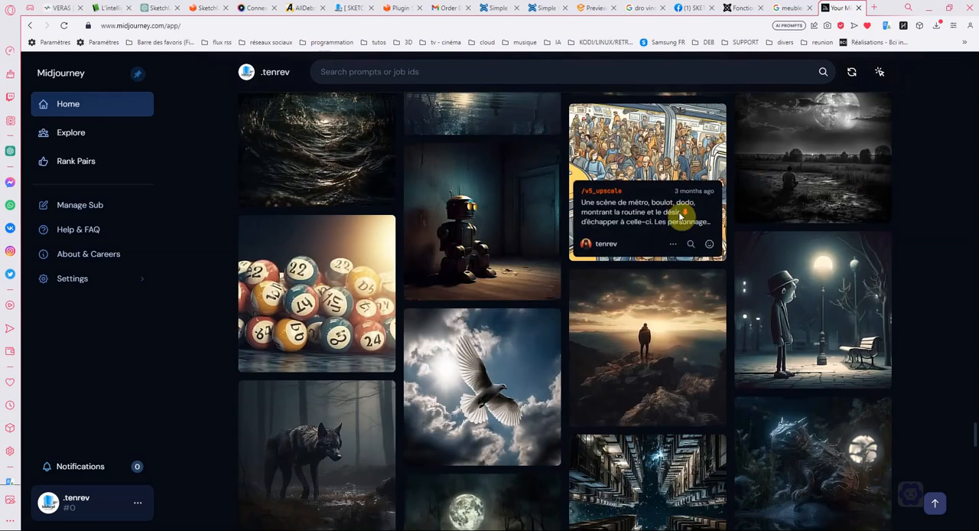
pyautogui.scroll(-12, 678, 215)
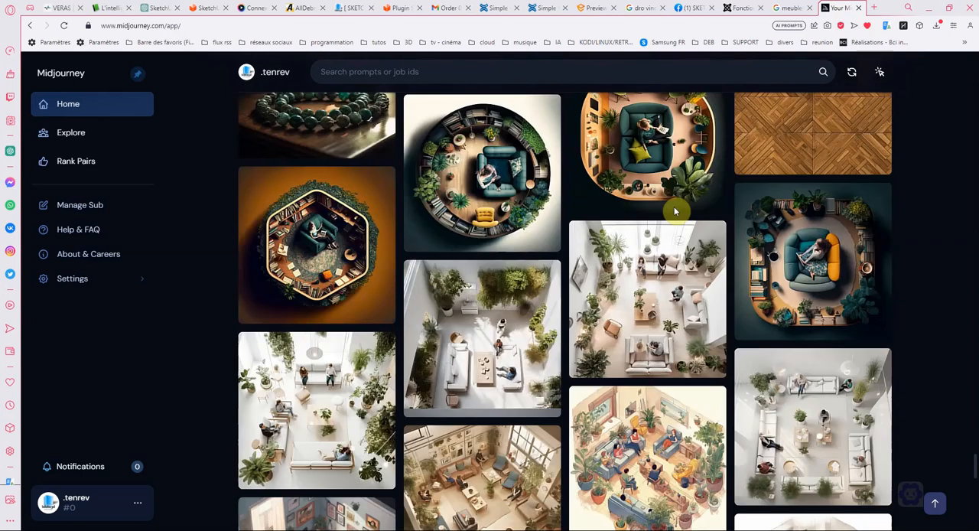
pyautogui.scroll(-10, 673, 206)
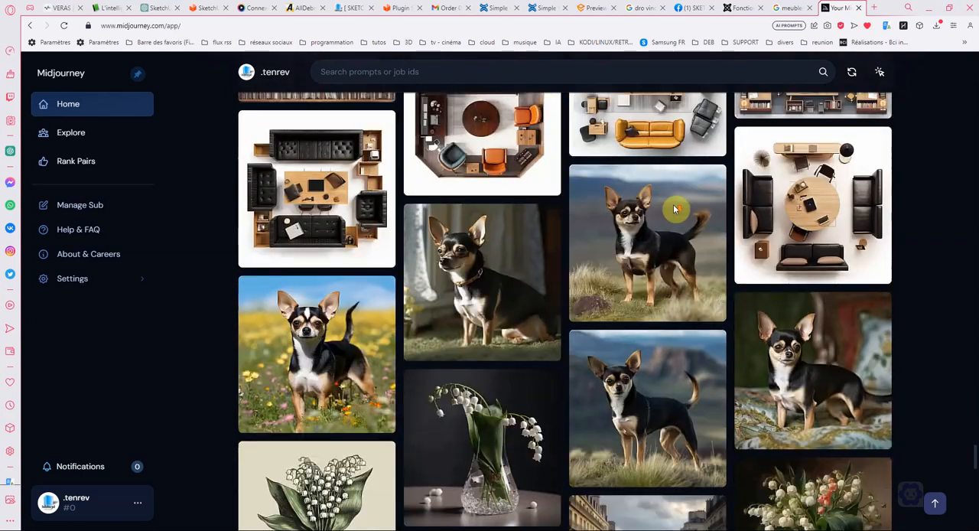
pyautogui.scroll(-4, 614, 280)
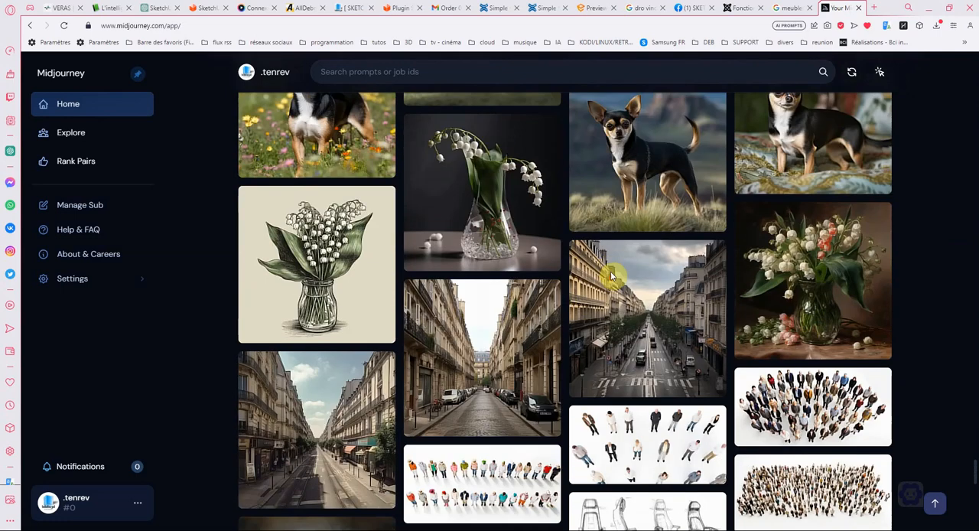
pyautogui.scroll(-10, 612, 274)
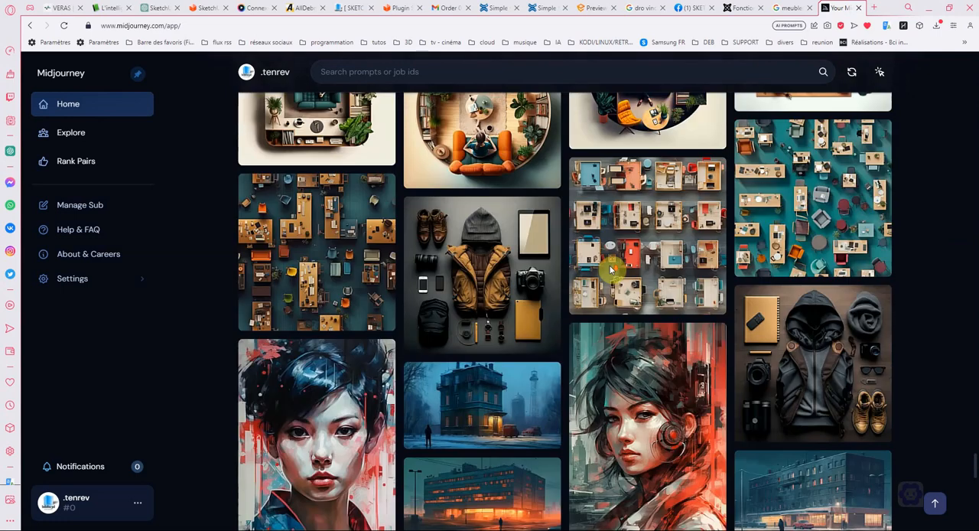
# - Examine the remaining gallery images, such as the top-view offices, clothing flat lays, illustrated girls, library interiors, beetles, white dogs and bookshelves
pyautogui.moveTo(609, 265)
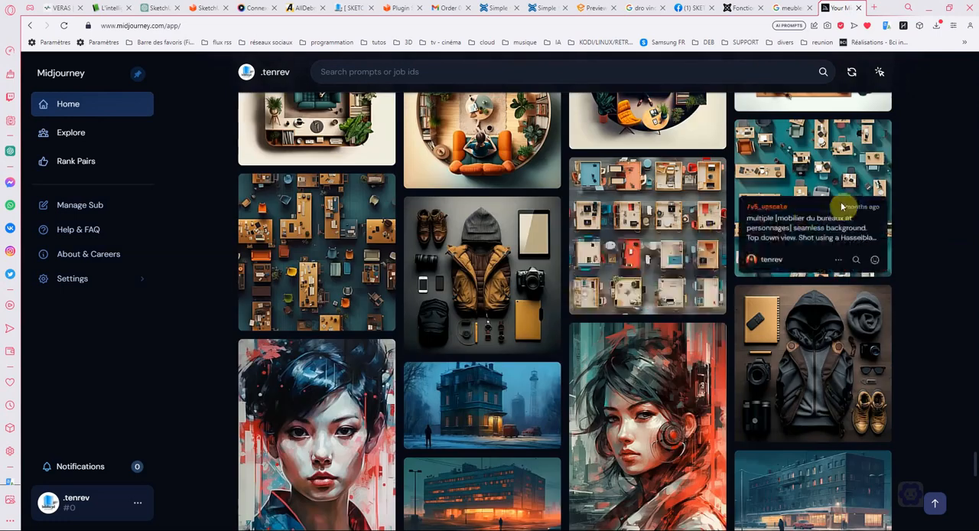
pyautogui.scroll(-4, 590, 281)
pyautogui.scroll(-4, 542, 269)
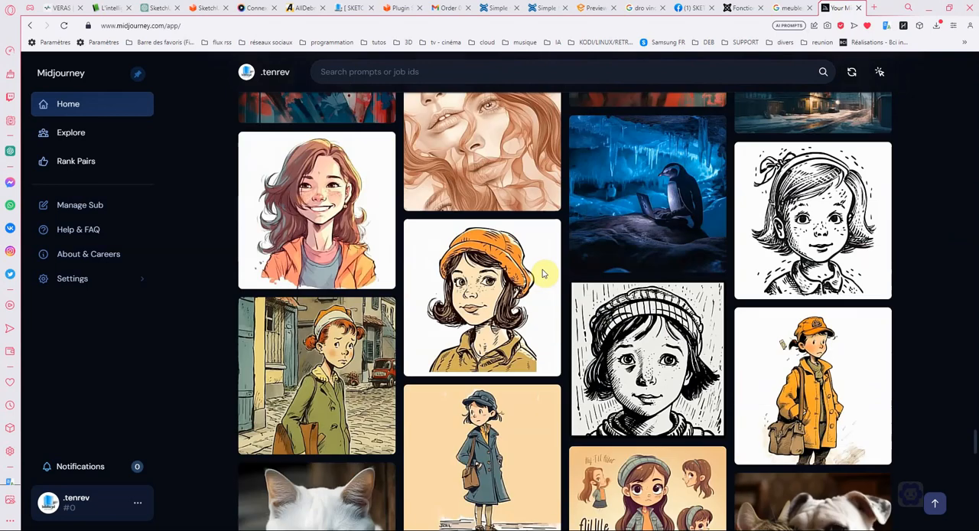
pyautogui.scroll(-2, 558, 277)
pyautogui.scroll(-5, 651, 306)
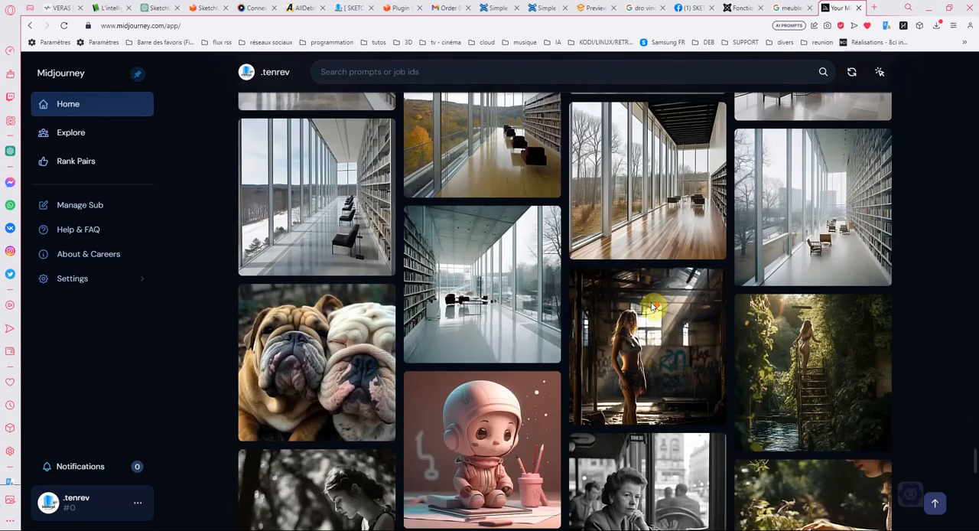
pyautogui.scroll(-7, 661, 307)
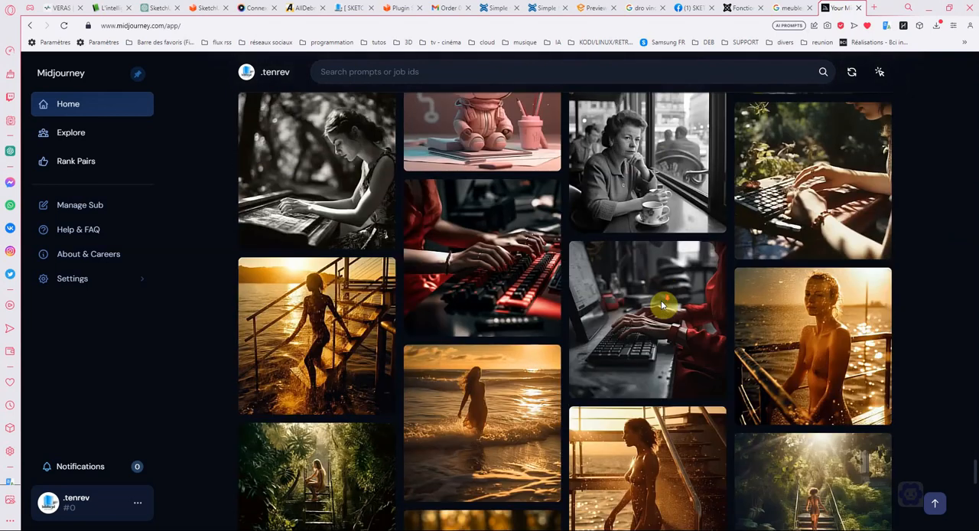
pyautogui.scroll(2, 662, 304)
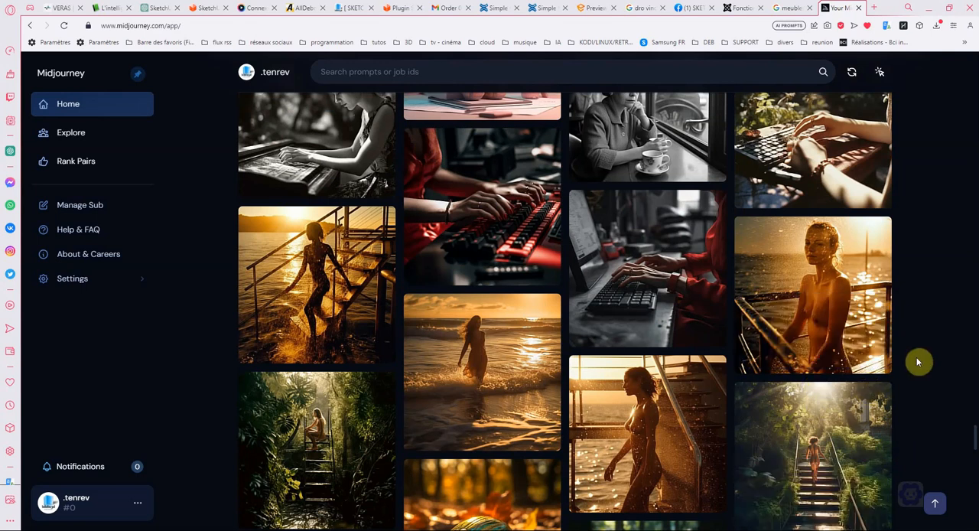
pyautogui.scroll(-4, 918, 360)
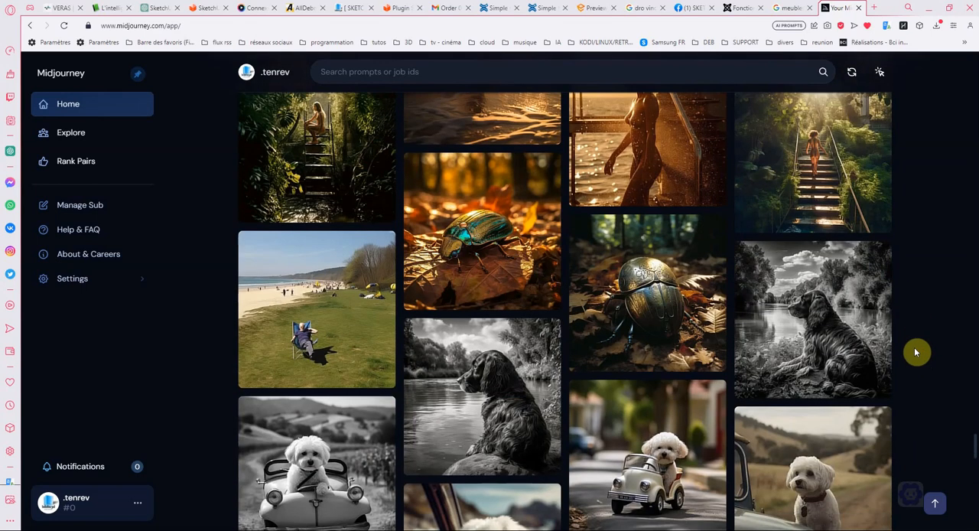
pyautogui.scroll(-1, 914, 348)
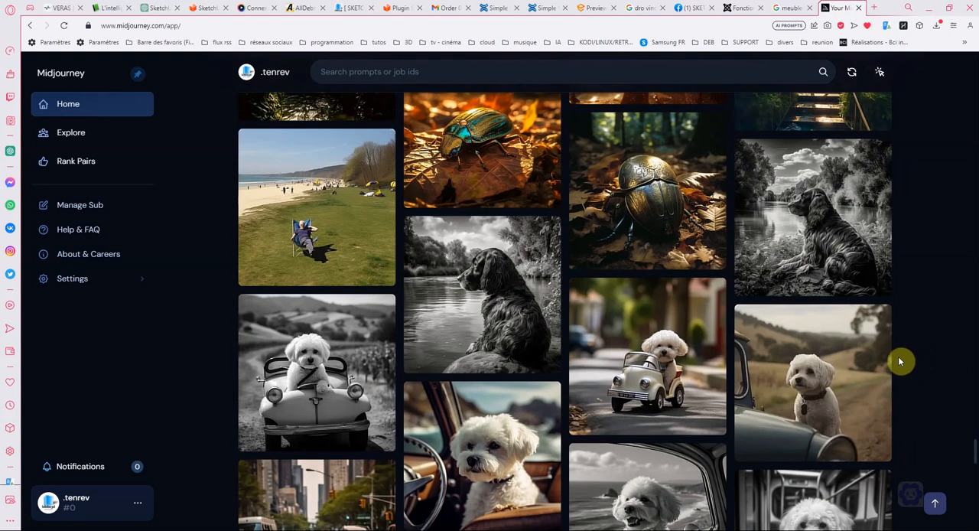
pyautogui.scroll(-6, 868, 328)
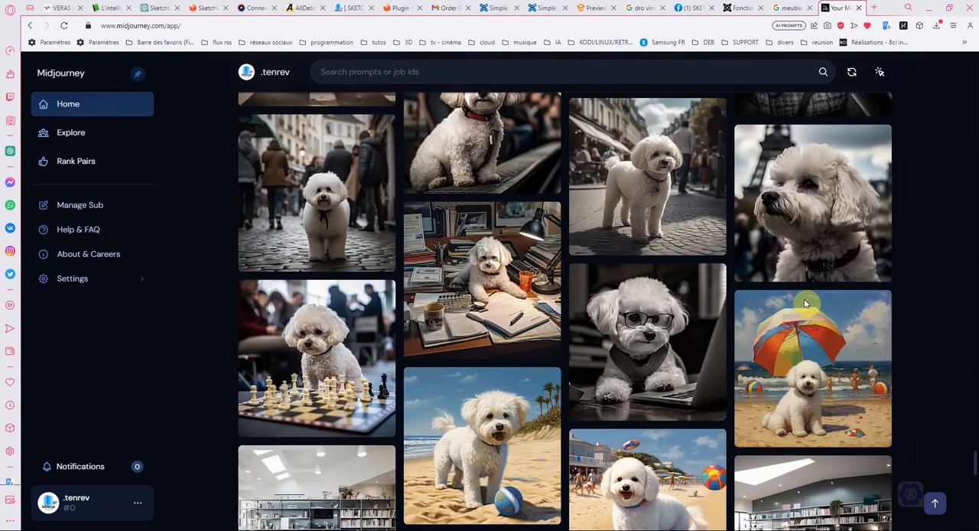
pyautogui.scroll(-8, 805, 304)
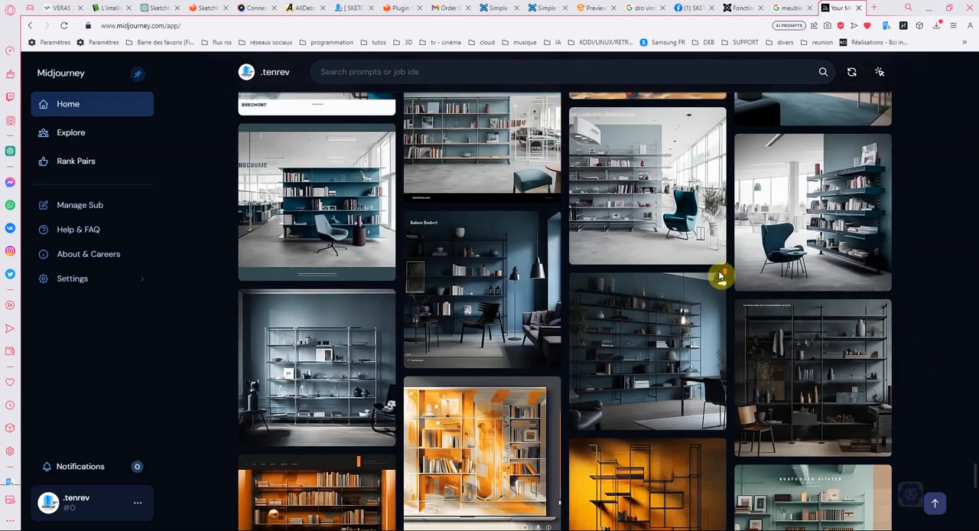
# - Go back through the gallery images and return to the start of the personal home page
pyautogui.scroll(10, 720, 275)
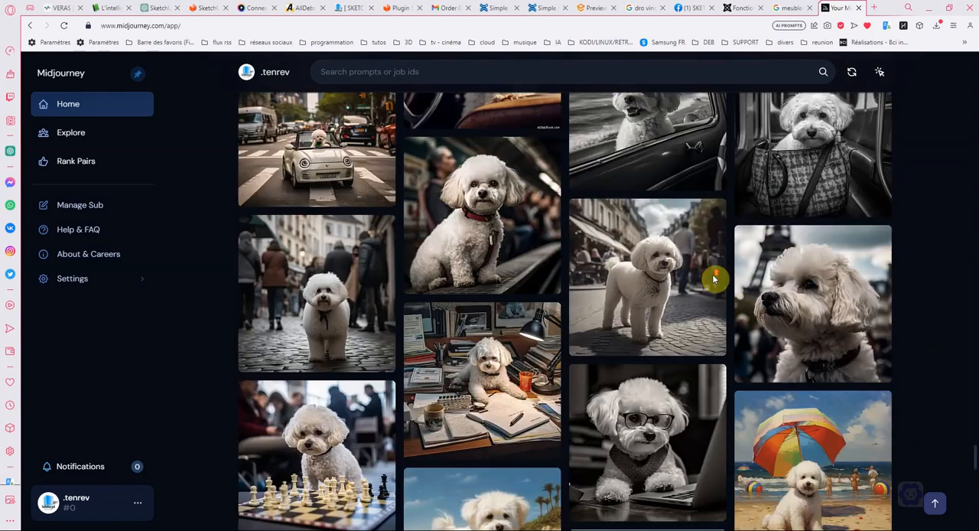
pyautogui.scroll(15, 713, 277)
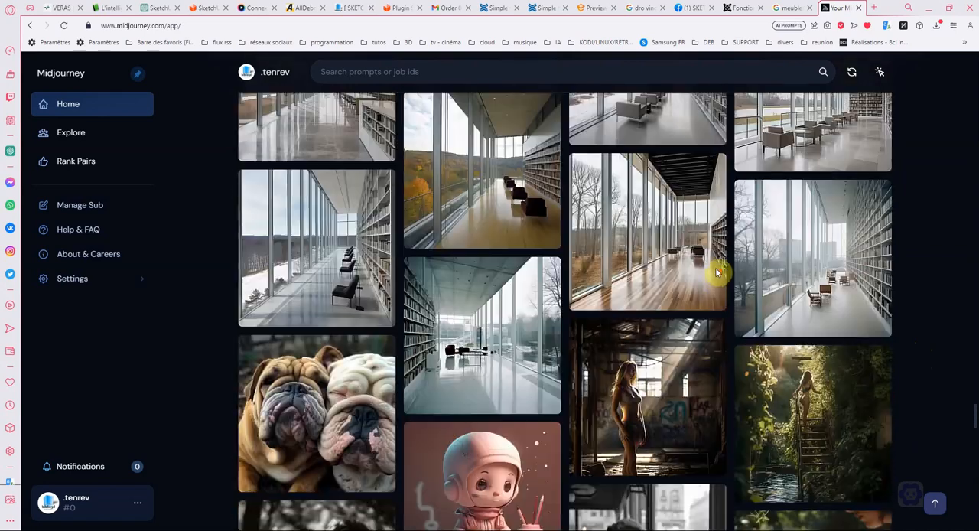
pyautogui.scroll(15, 715, 273)
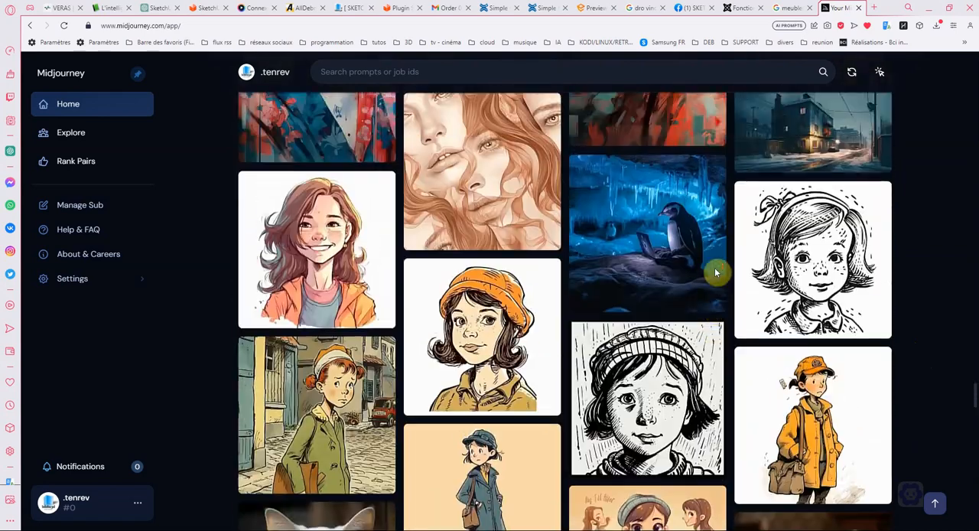
pyautogui.scroll(15, 716, 272)
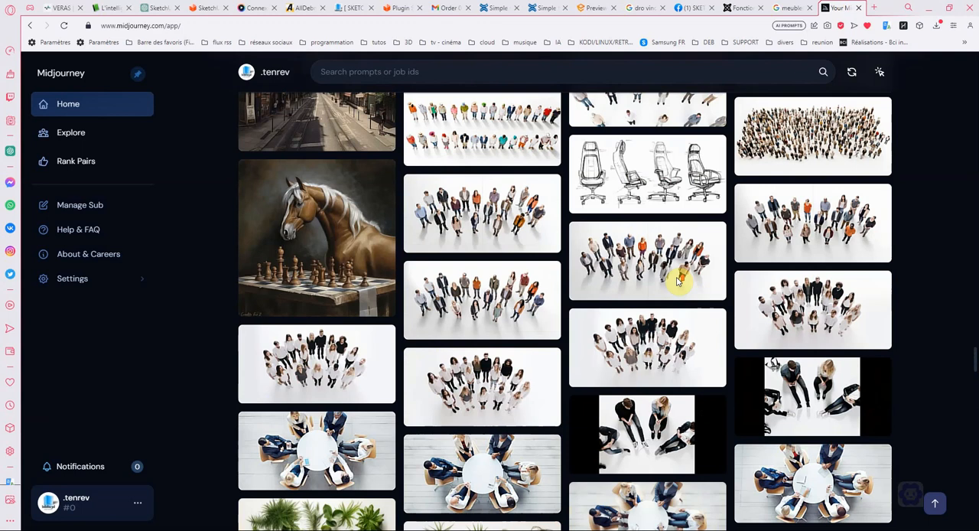
pyautogui.scroll(8, 677, 281)
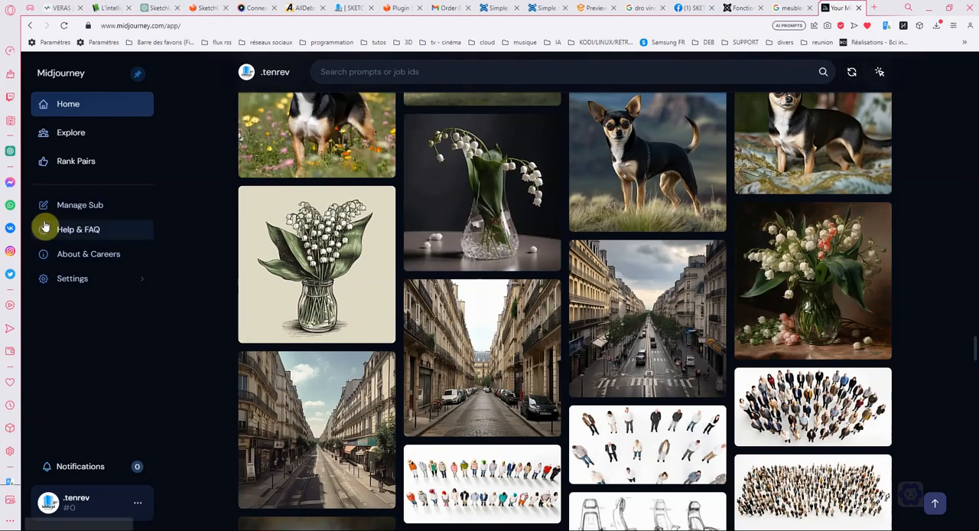
pyautogui.click(933, 505)
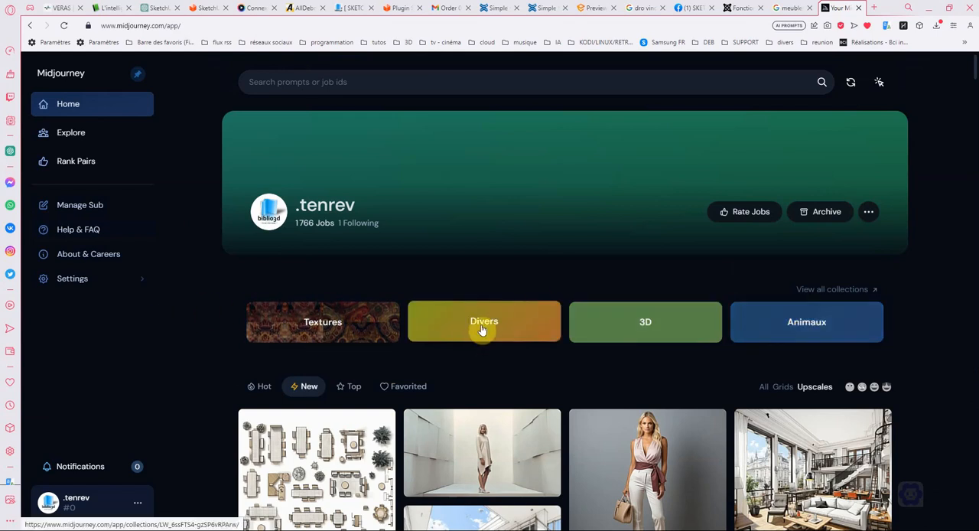
# - Open the Textures collection, look through its wallpaper, ornament, stone and tile patterns, and return to the home page
pyautogui.click(321, 323)
pyautogui.scroll(-2, 552, 292)
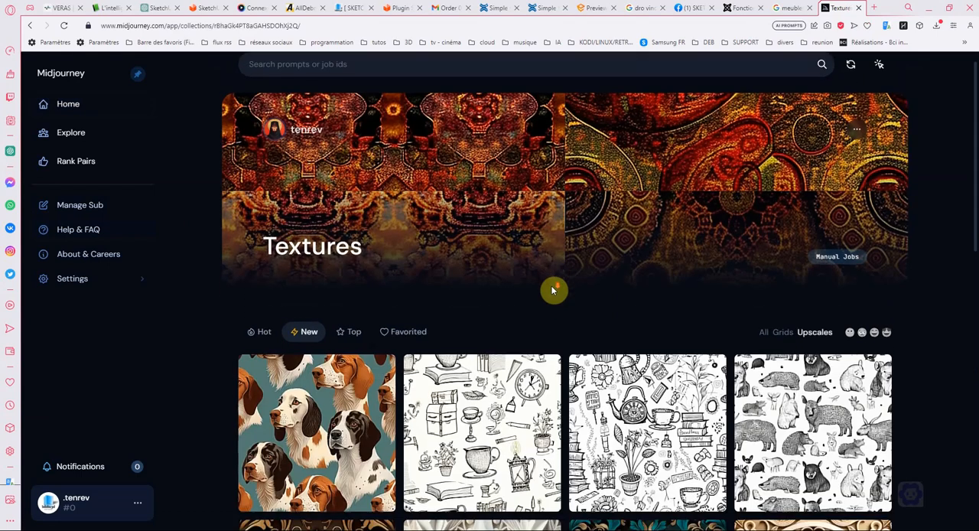
pyautogui.scroll(-1, 552, 287)
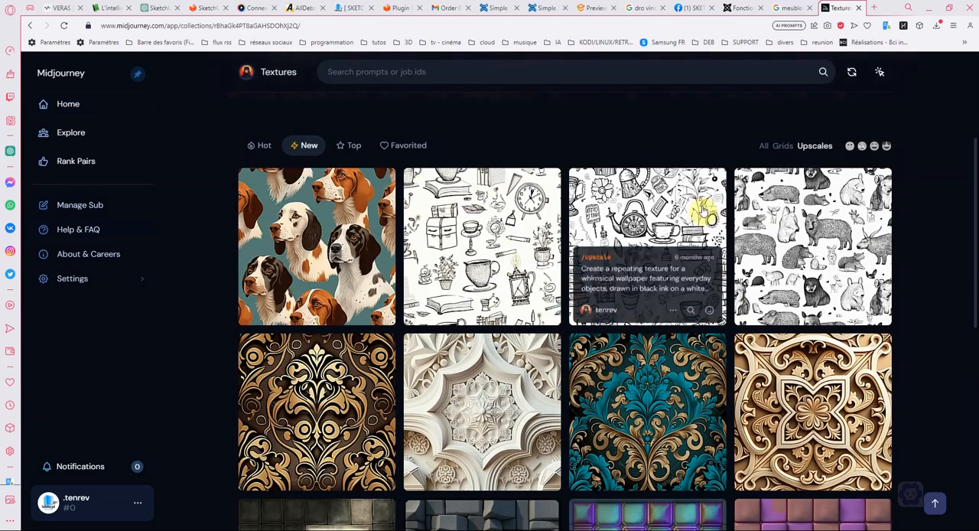
pyautogui.scroll(-2, 590, 222)
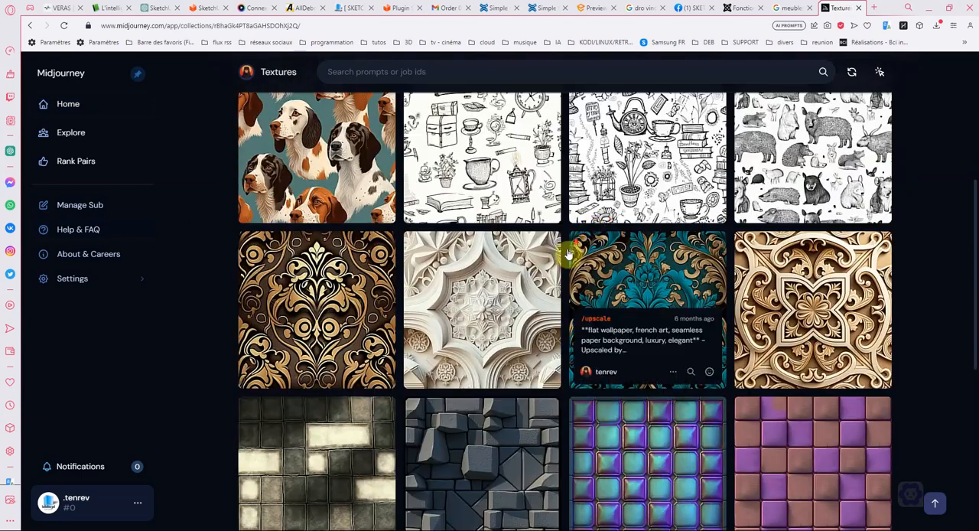
pyautogui.scroll(-2, 568, 255)
pyautogui.scroll(-6, 518, 356)
pyautogui.scroll(8, 601, 310)
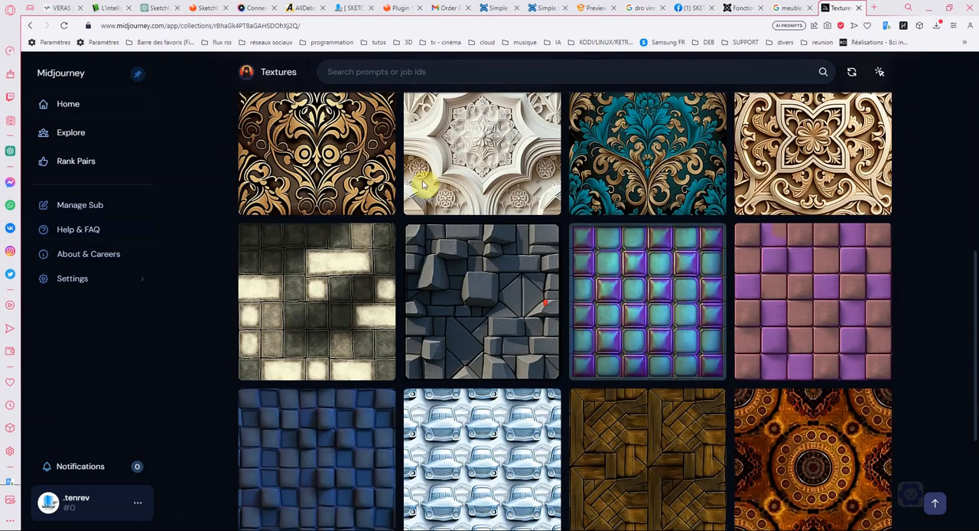
pyautogui.scroll(5, 386, 164)
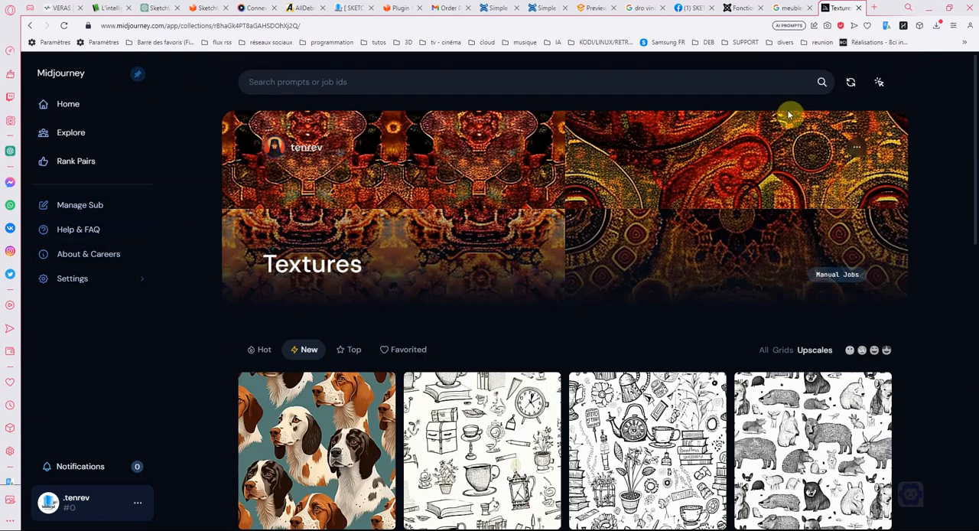
pyautogui.click(83, 114)
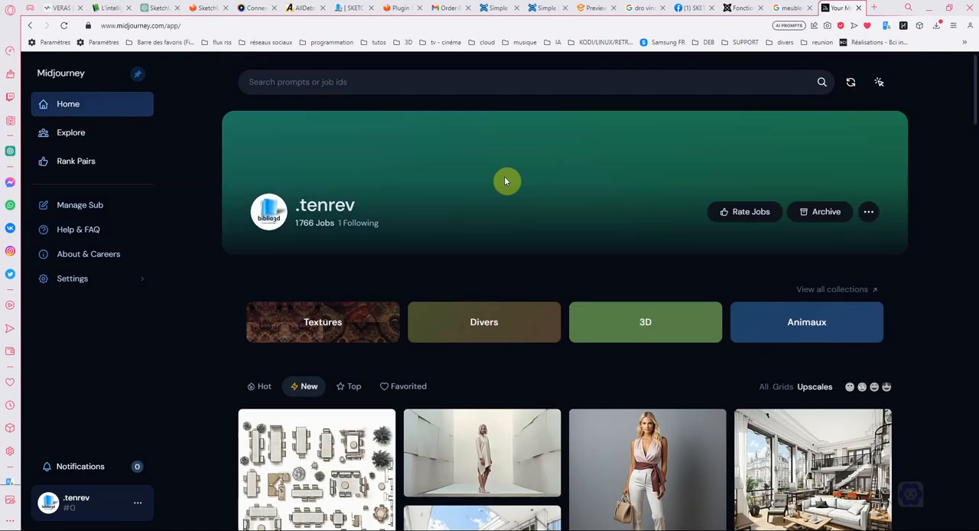
# - Open the 3D collection and look through its interiors, isometric scenes, vehicles, buildings and armchairs, ending back at the collection's header
pyautogui.click(656, 321)
pyautogui.scroll(-4, 605, 252)
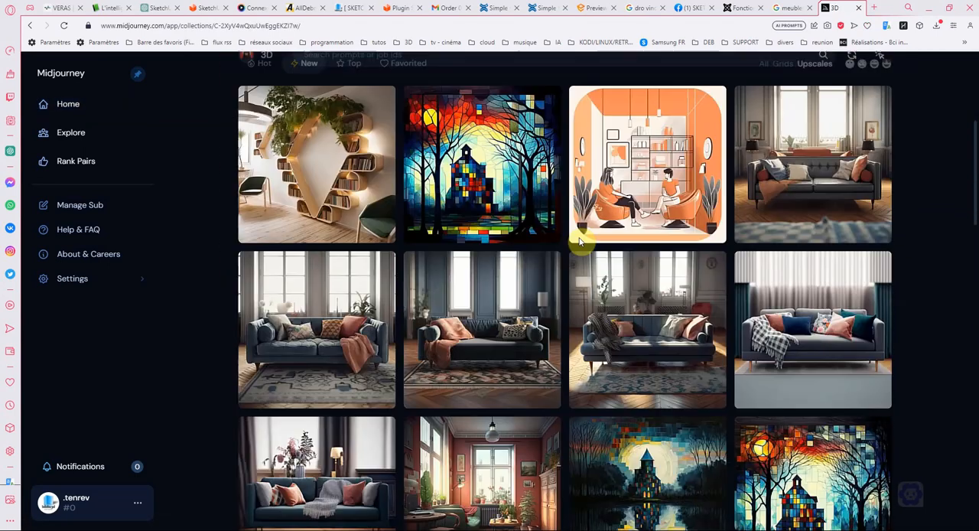
pyautogui.scroll(-3, 580, 242)
pyautogui.scroll(1, 656, 204)
pyautogui.scroll(-1, 674, 206)
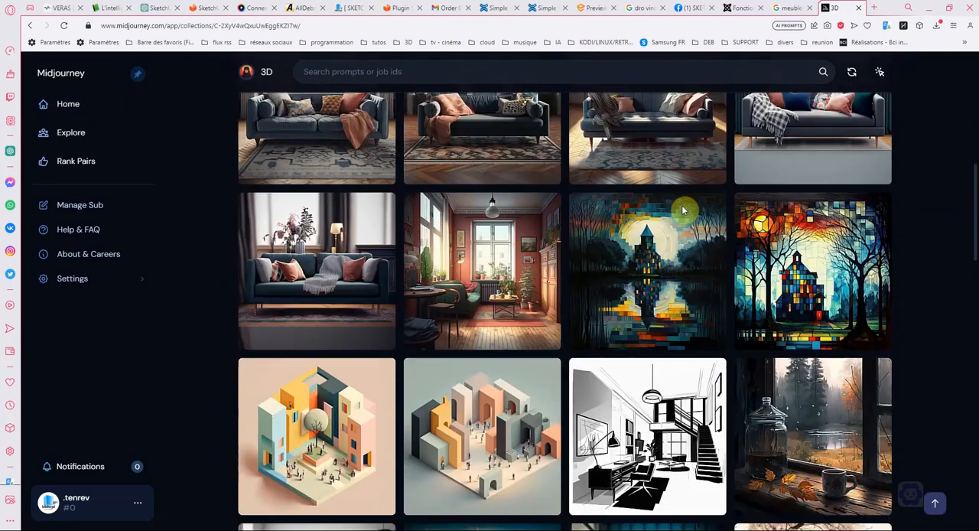
pyautogui.scroll(-12, 683, 209)
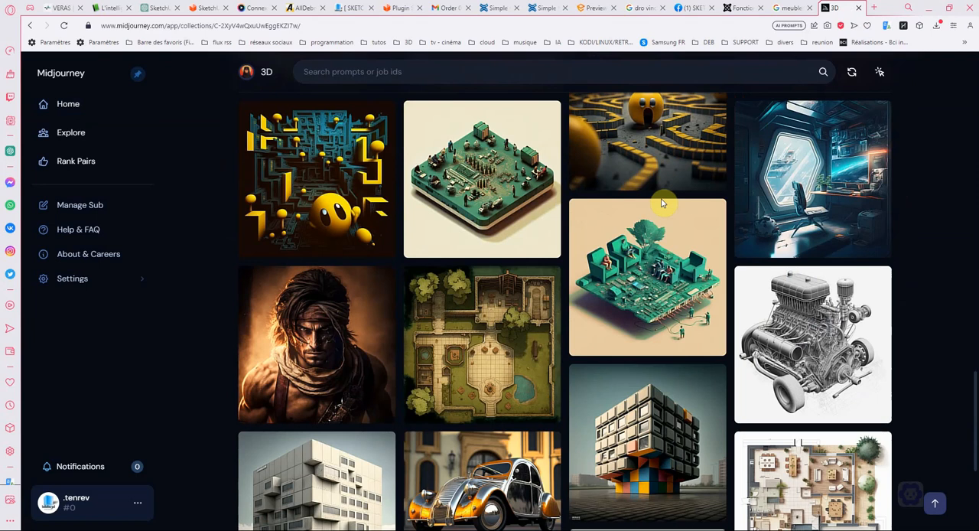
pyautogui.scroll(-3, 658, 197)
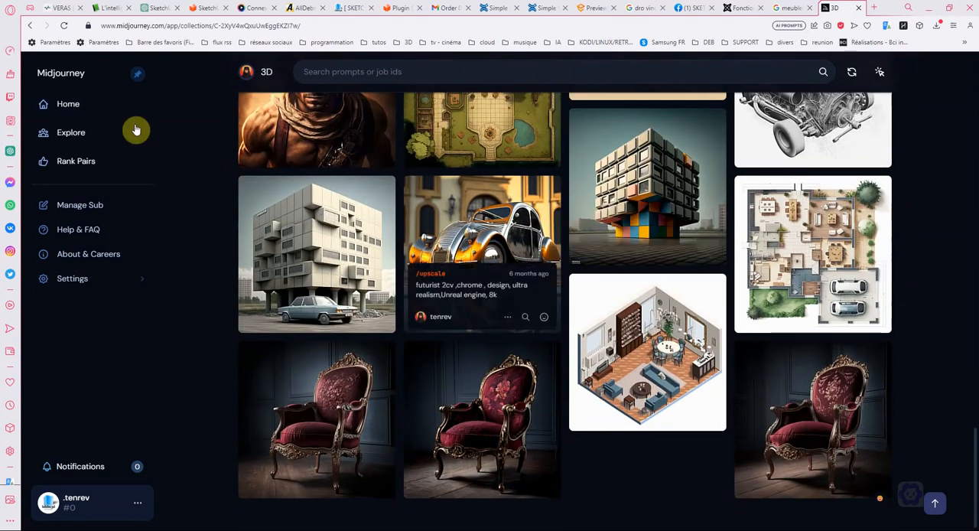
pyautogui.scroll(15, 138, 119)
pyautogui.scroll(15, 258, 81)
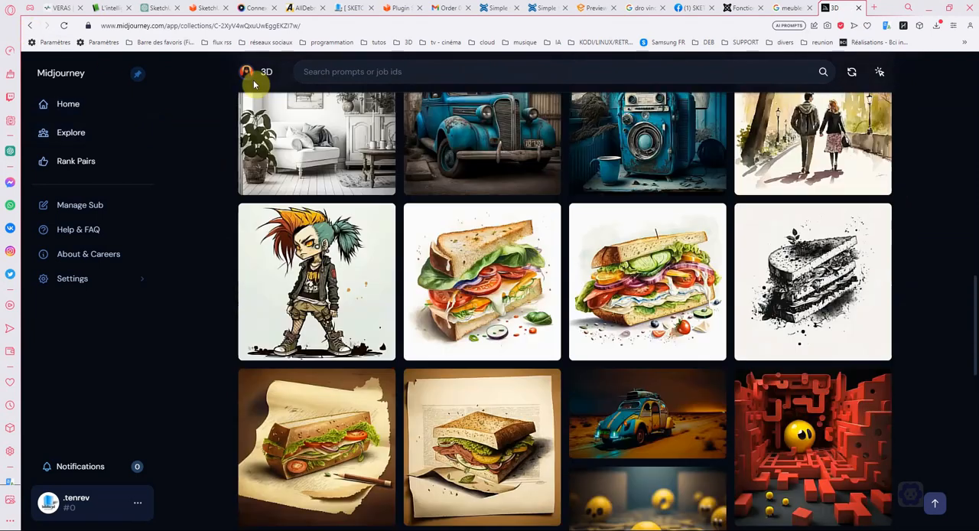
pyautogui.scroll(3, 342, 90)
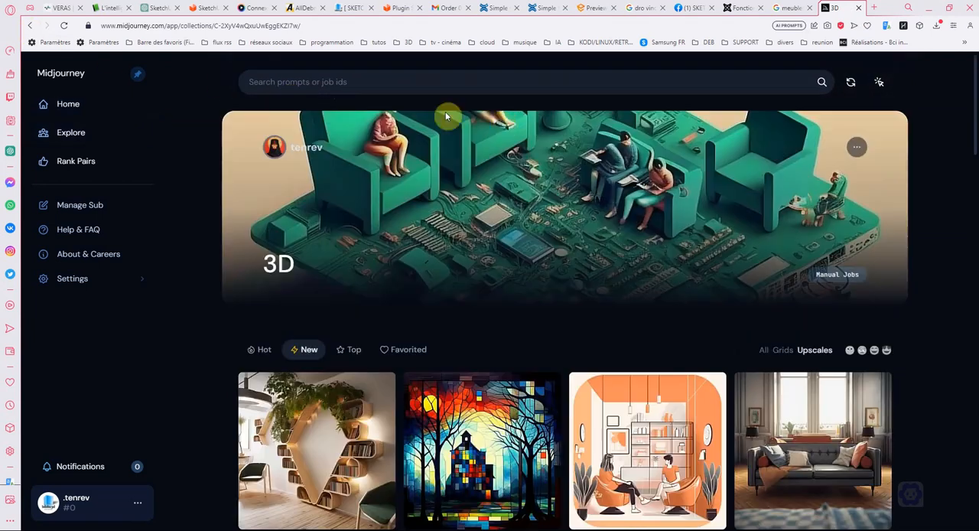
# - Open the Animaux collection from the home page, look through its dog and bird images, and return home
pyautogui.click(79, 112)
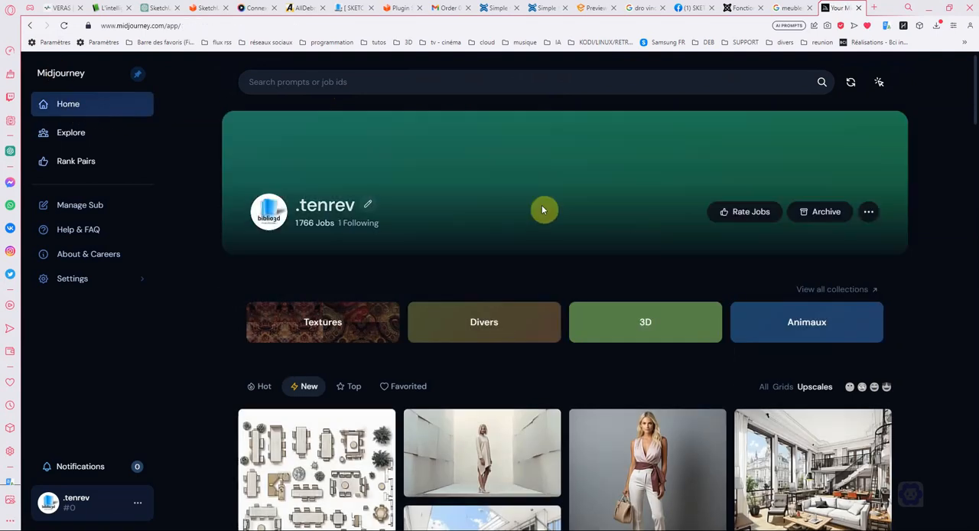
pyautogui.click(803, 334)
pyautogui.scroll(-8, 647, 279)
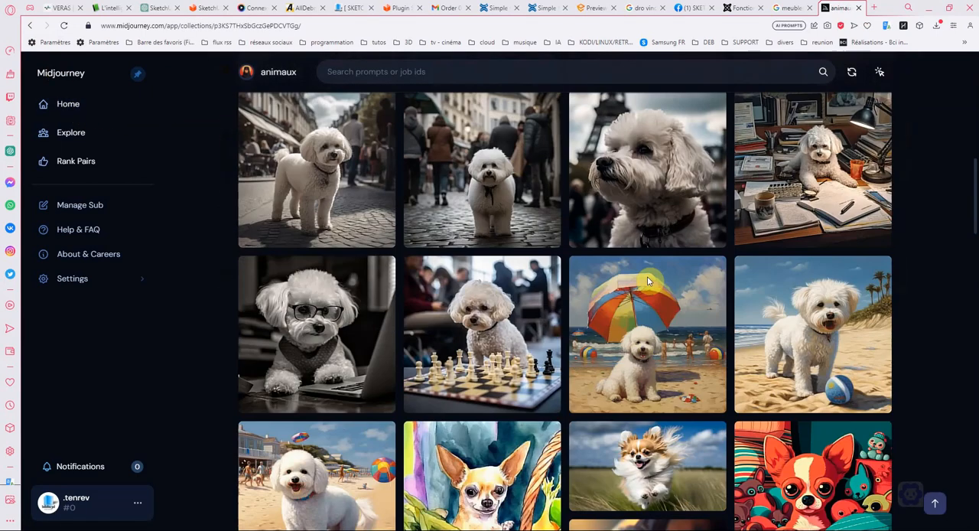
pyautogui.scroll(-12, 647, 282)
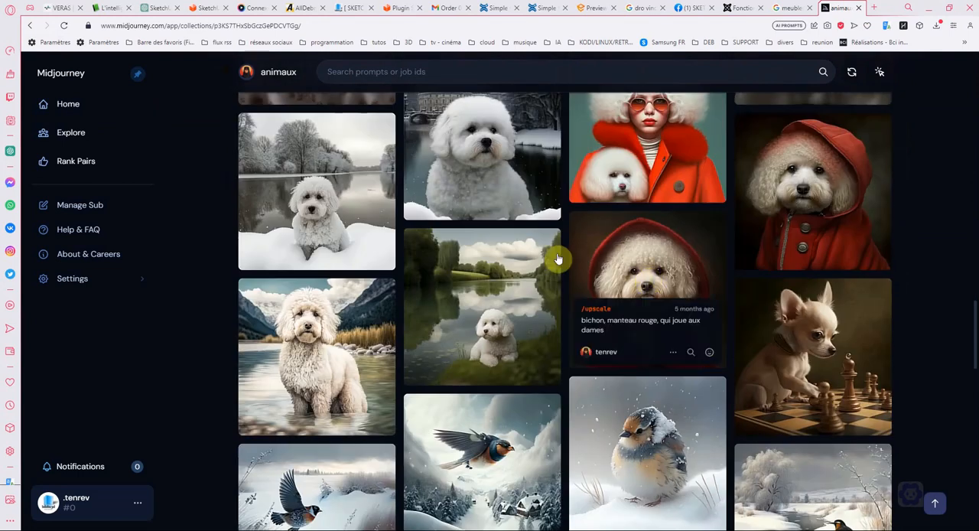
pyautogui.scroll(3, 558, 259)
pyautogui.click(69, 104)
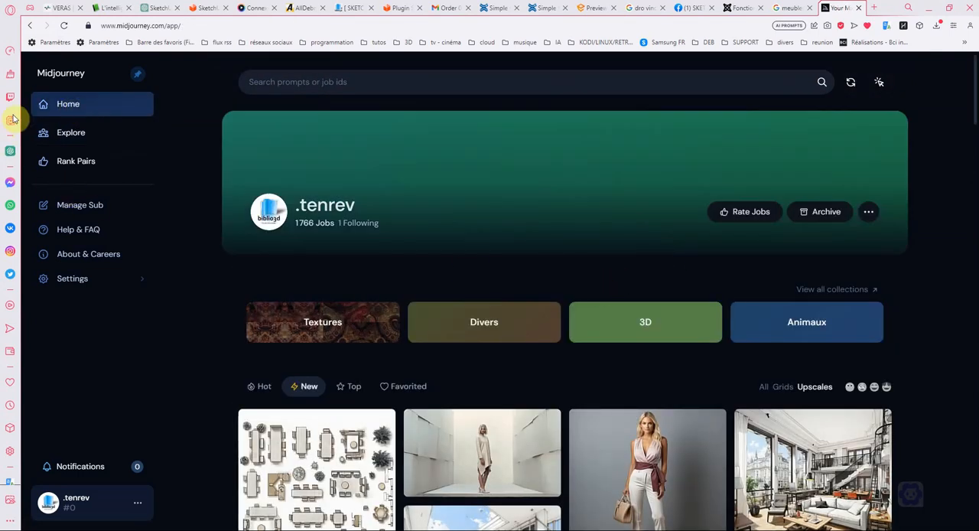
# - Open the Community Feed and browse its Hot images down to the plant-filled glass apartment building
pyautogui.click(75, 141)
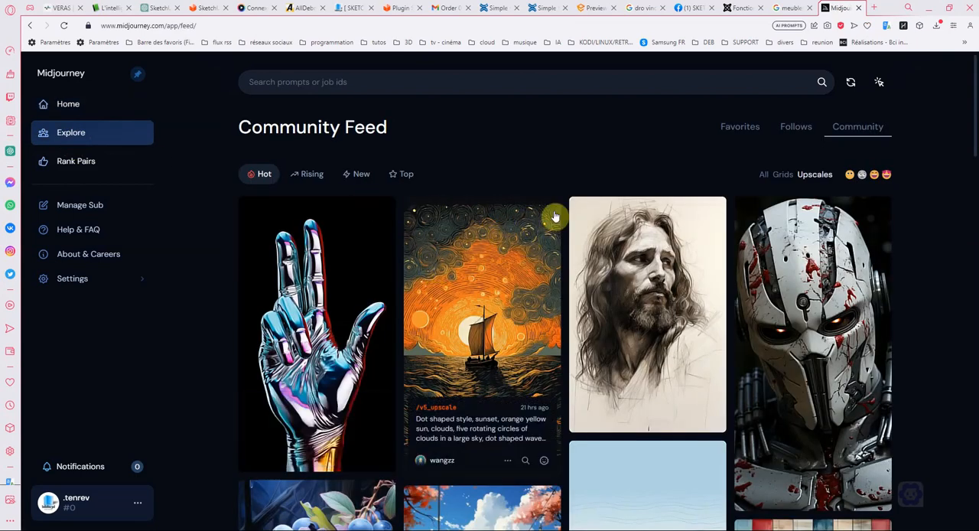
pyautogui.scroll(-5, 558, 214)
pyautogui.scroll(-10, 562, 214)
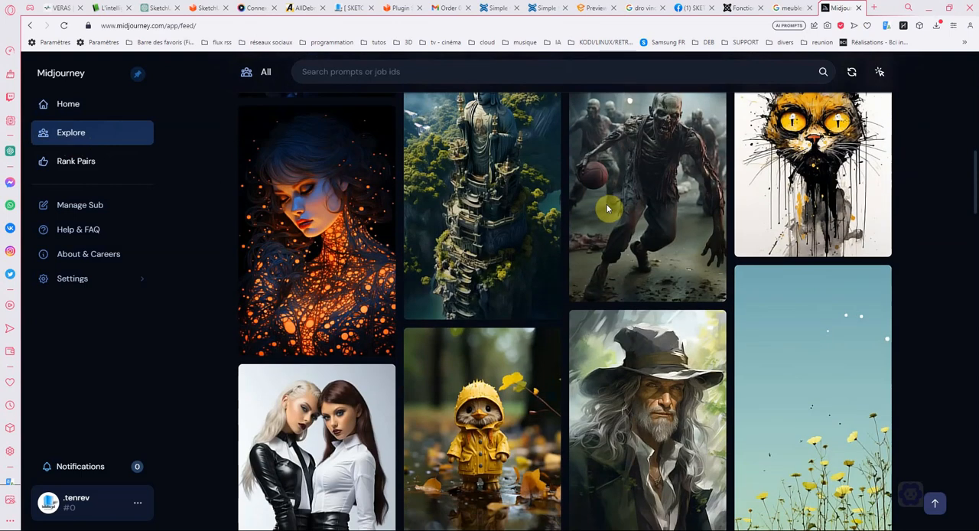
pyautogui.scroll(-8, 612, 205)
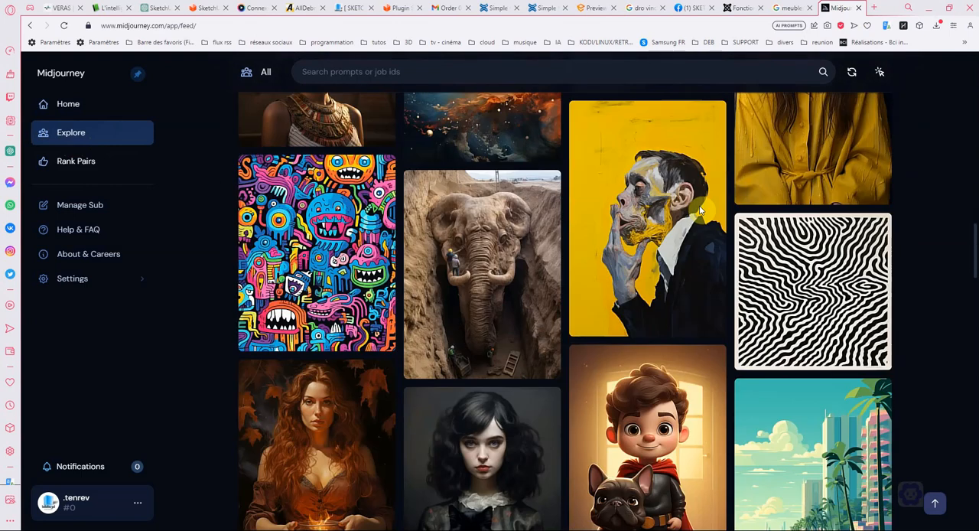
pyautogui.scroll(-3, 695, 206)
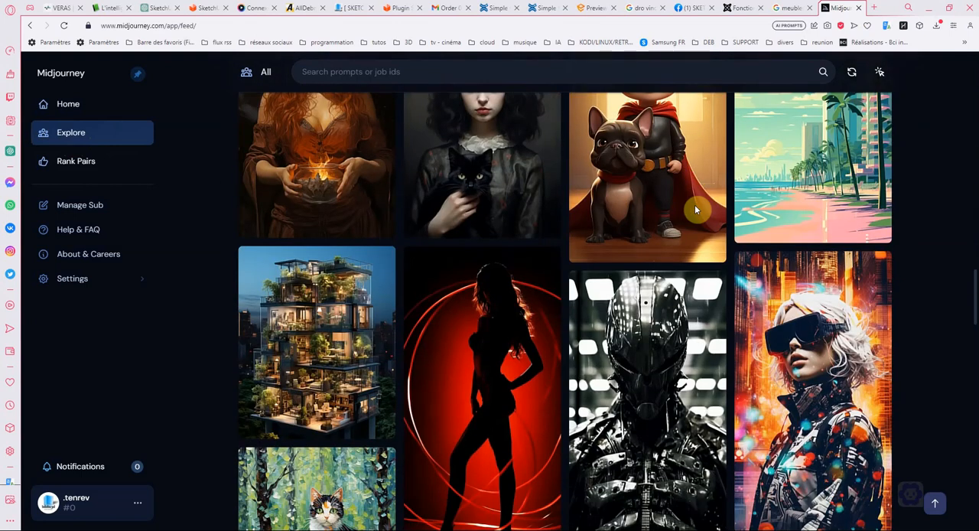
pyautogui.scroll(-2, 315, 222)
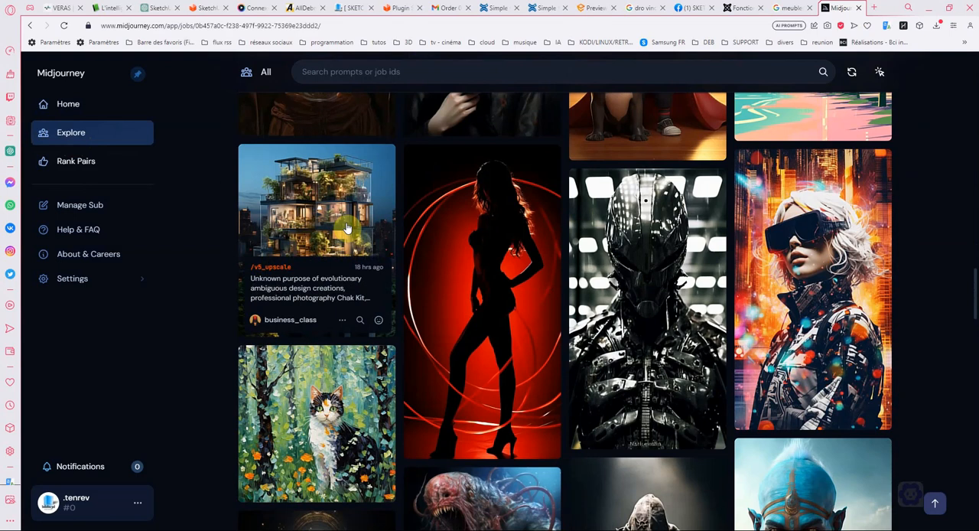
# - Open the plant-filled glass building image and examine its prompt, generation parameters and related images
pyautogui.click(347, 228)
pyautogui.scroll(-3, 583, 286)
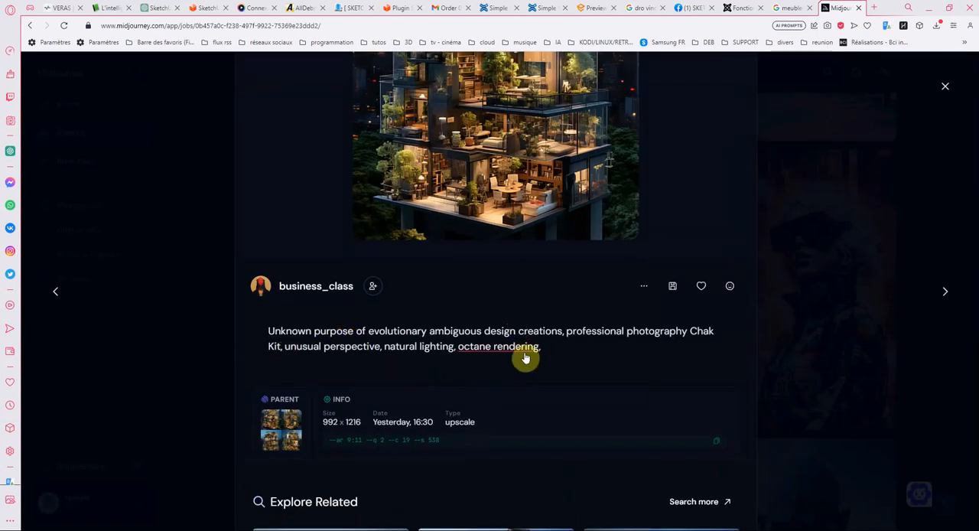
pyautogui.scroll(-2, 464, 315)
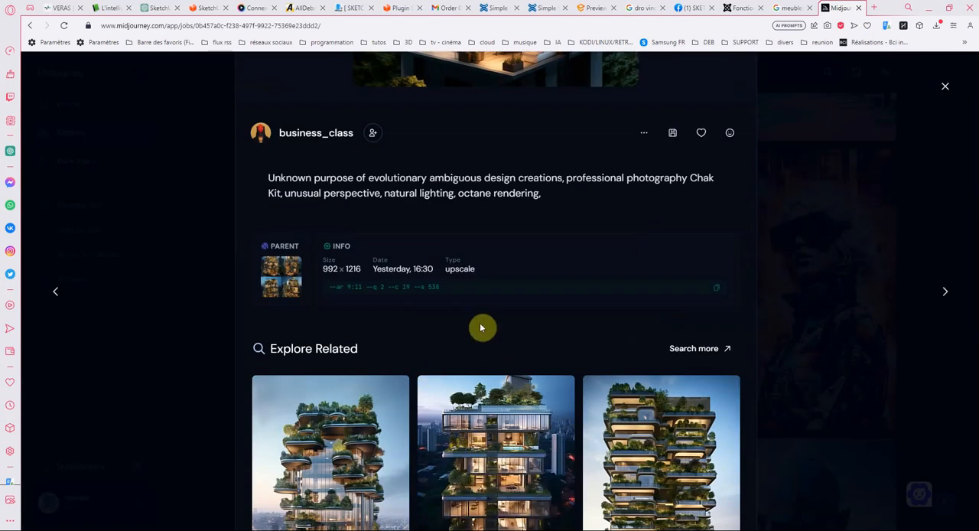
pyautogui.scroll(-2, 482, 328)
# - Open the related high-rise with planted terraces, read its prompt and details, and close it to return to the feed
pyautogui.click(673, 316)
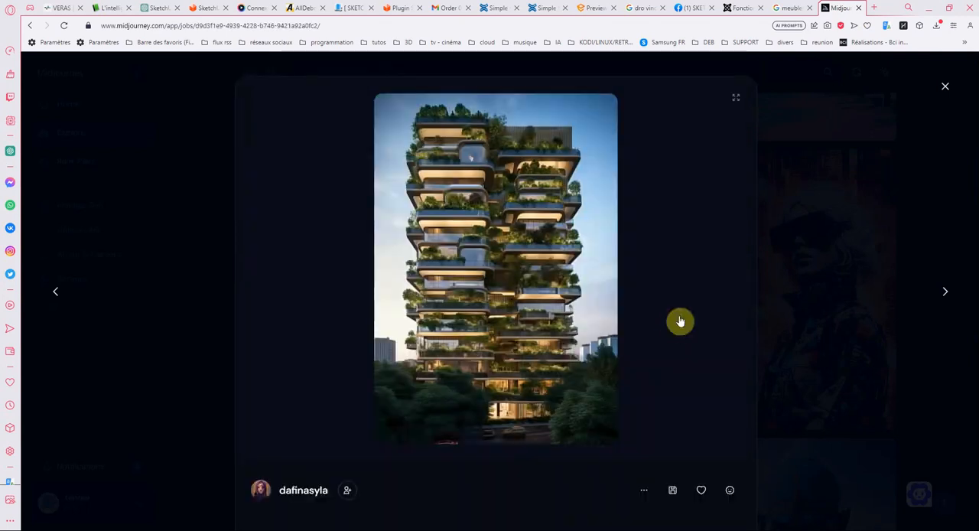
pyautogui.scroll(-5, 564, 276)
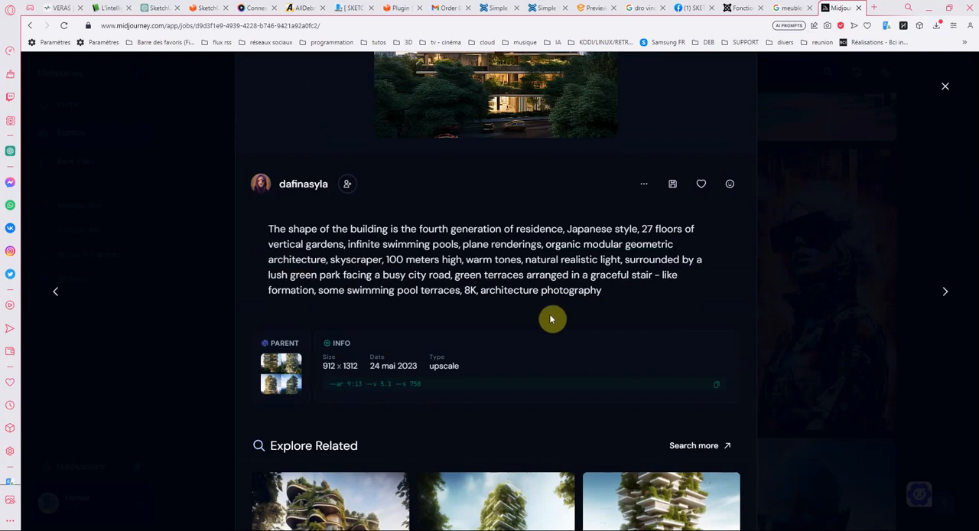
pyautogui.scroll(5, 437, 212)
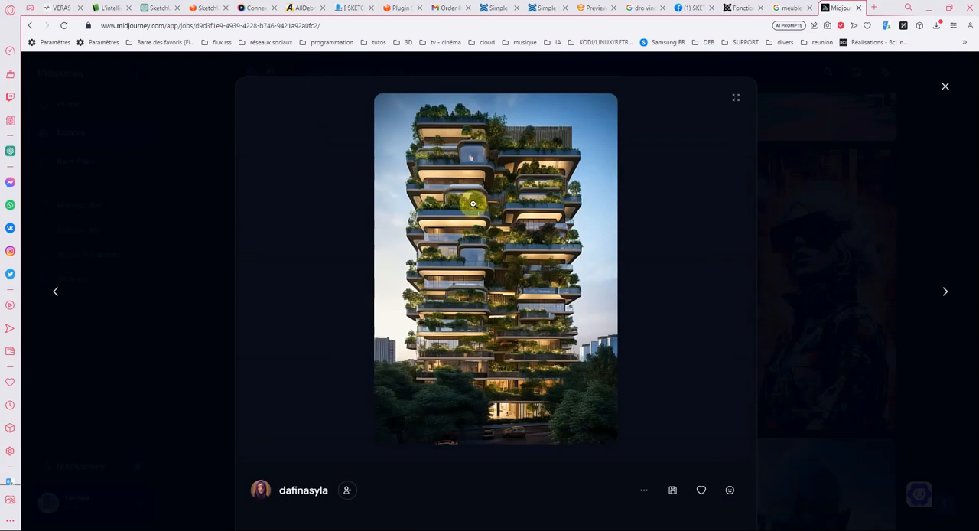
pyautogui.click(944, 89)
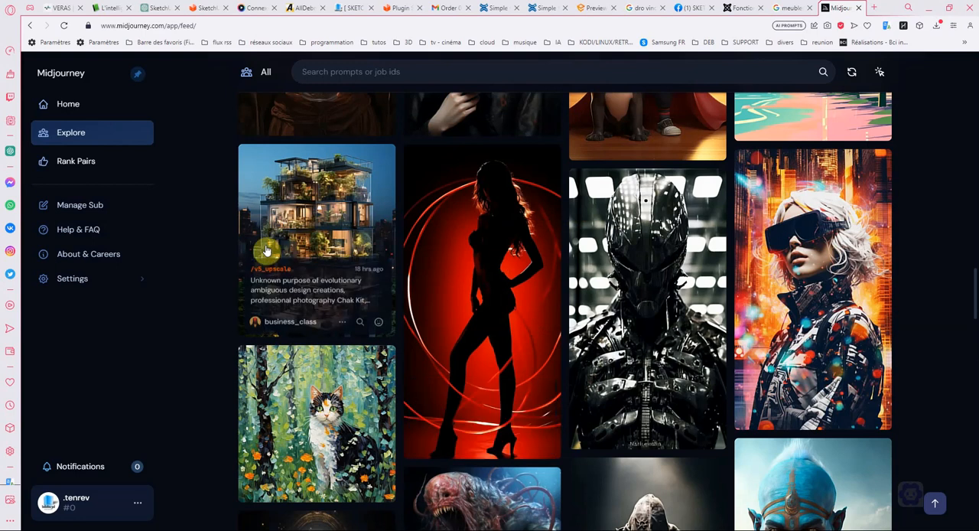
# - Return to the start of the Community Feed, show the New images and browse through them
pyautogui.click(87, 136)
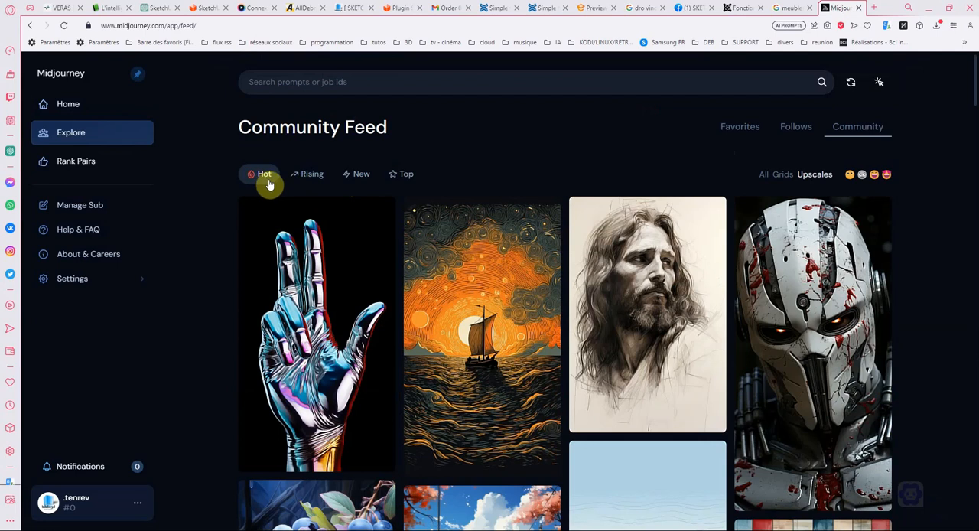
pyautogui.click(361, 176)
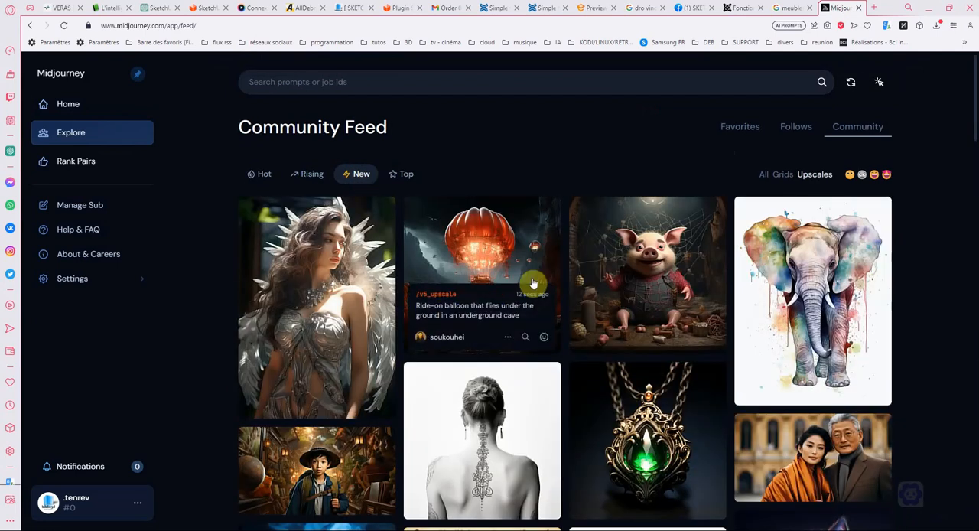
pyautogui.scroll(-2, 572, 256)
pyautogui.scroll(-3, 601, 236)
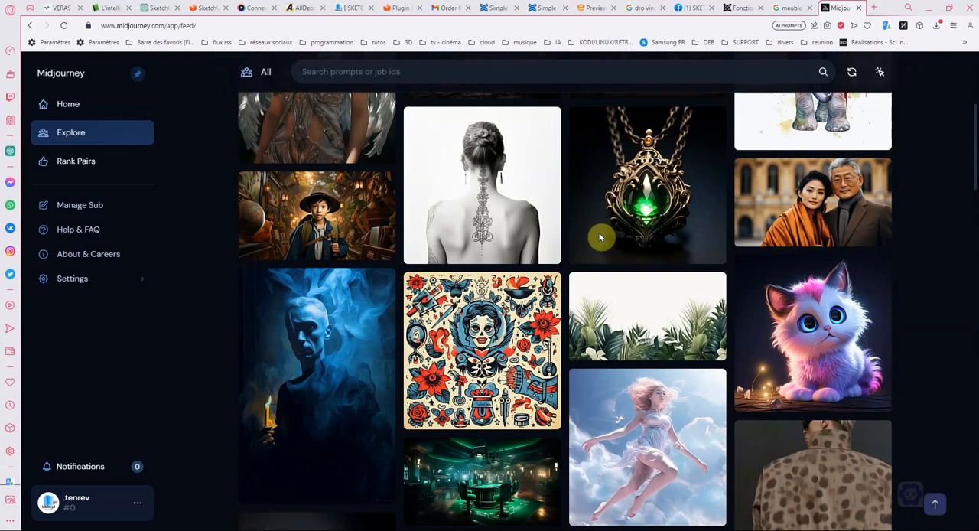
pyautogui.scroll(-9, 714, 210)
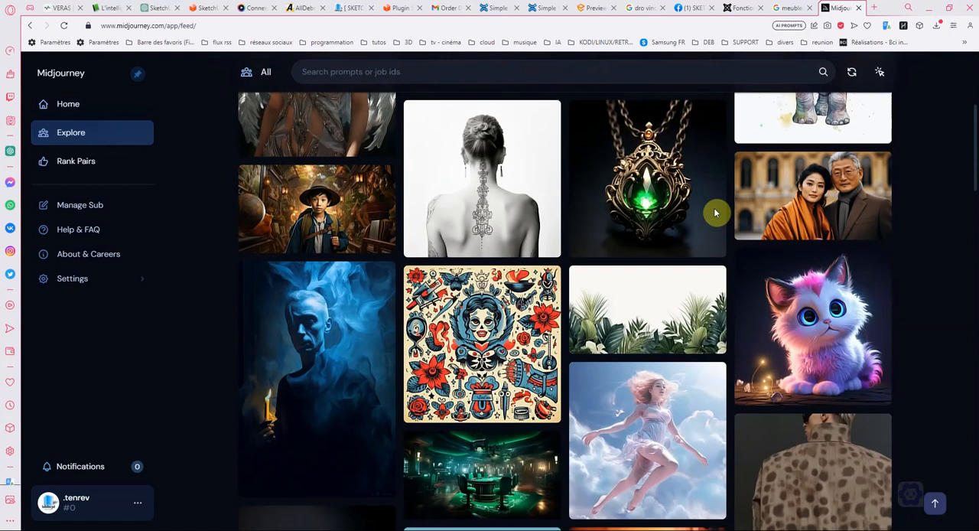
pyautogui.scroll(-10, 641, 201)
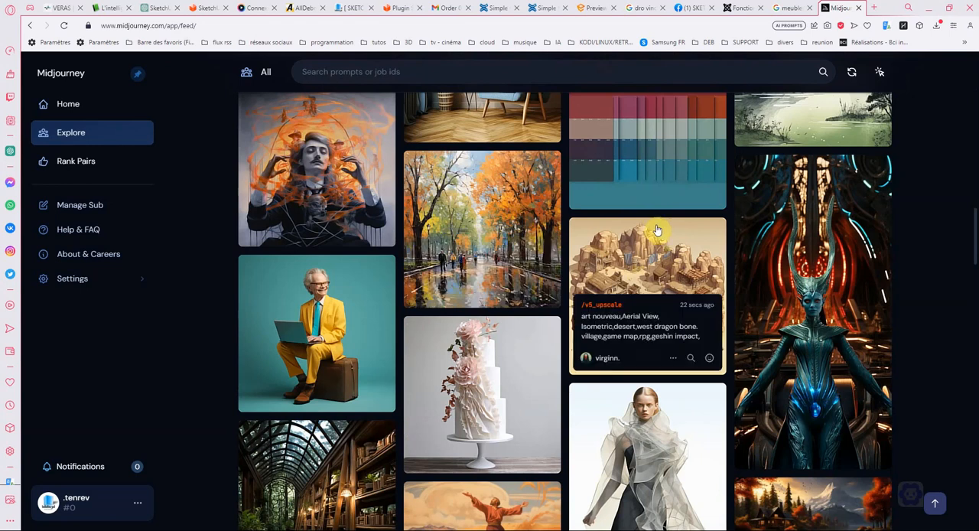
# - Open the autumn park painting, examine its prompt, parameters and related paintings, and close it
pyautogui.click(500, 204)
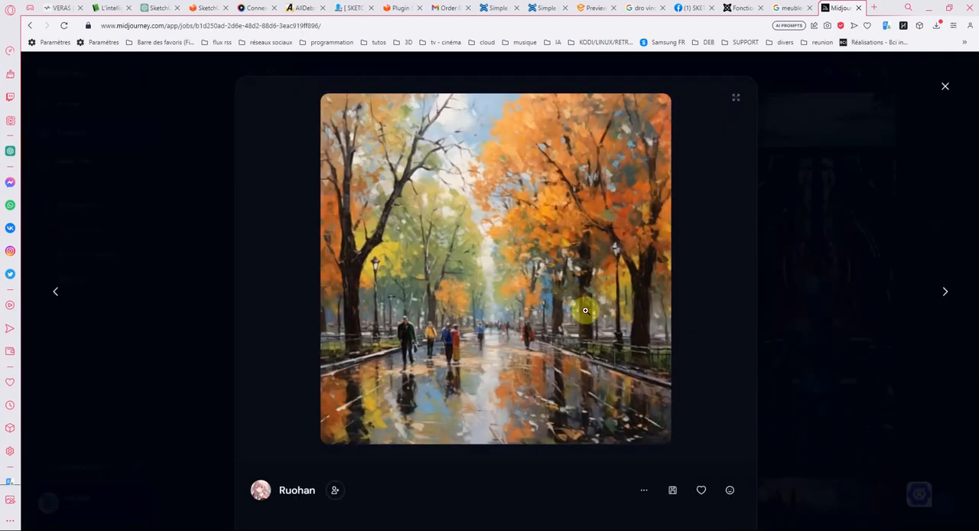
pyautogui.scroll(-4, 585, 310)
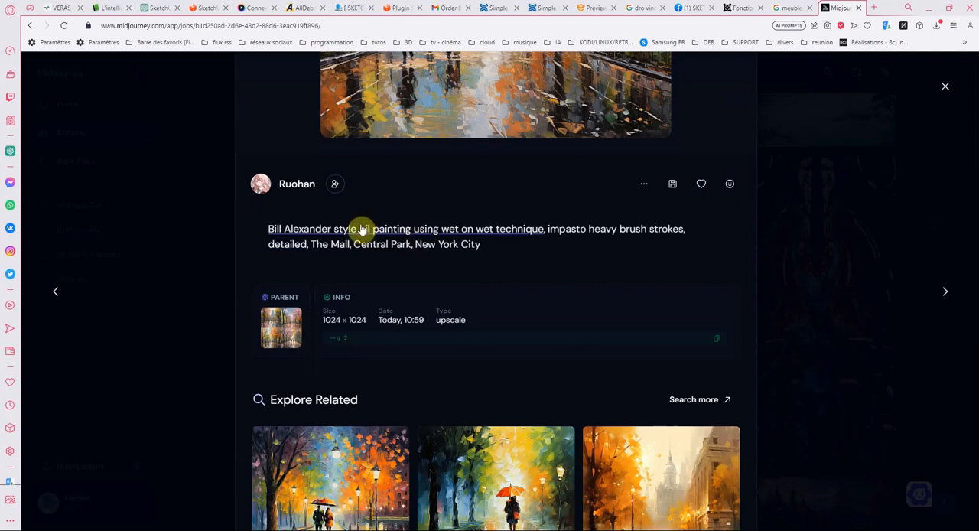
pyautogui.scroll(-2, 589, 253)
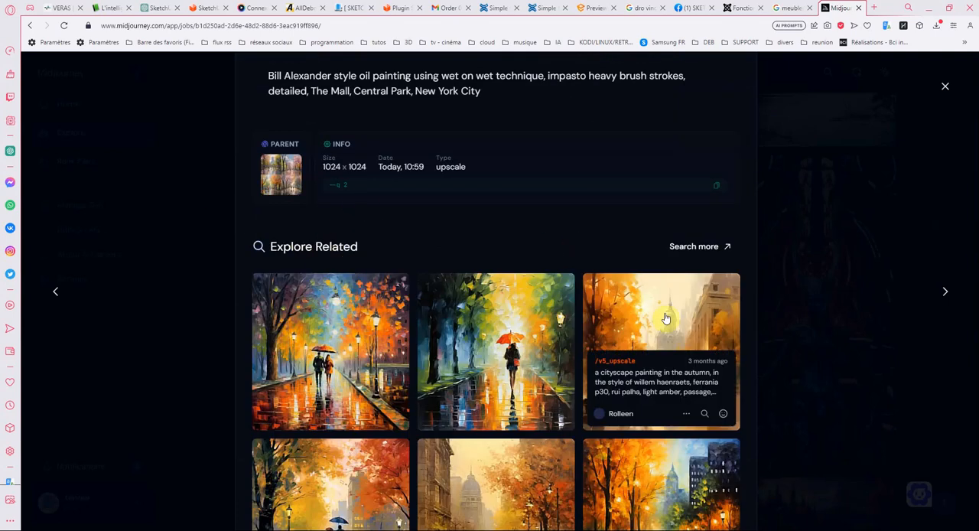
pyautogui.scroll(-1, 665, 321)
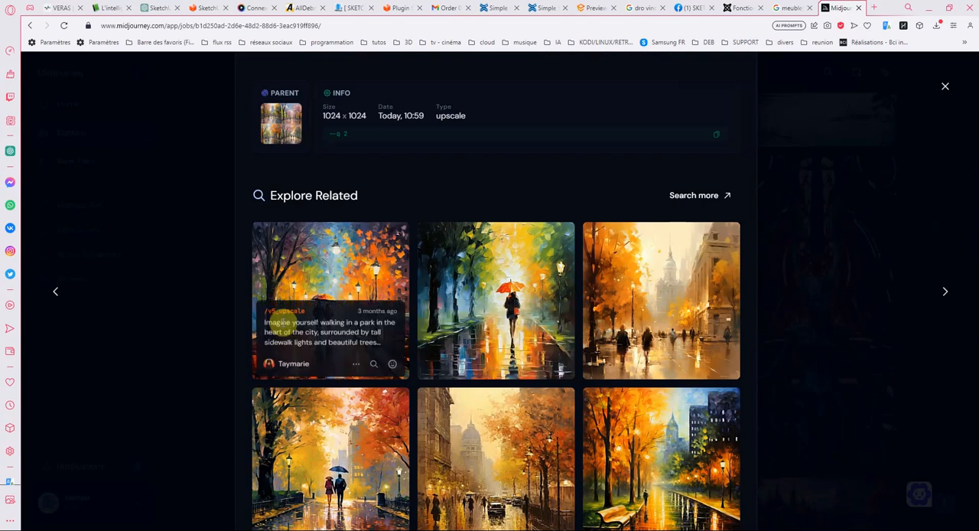
pyautogui.scroll(-6, 689, 302)
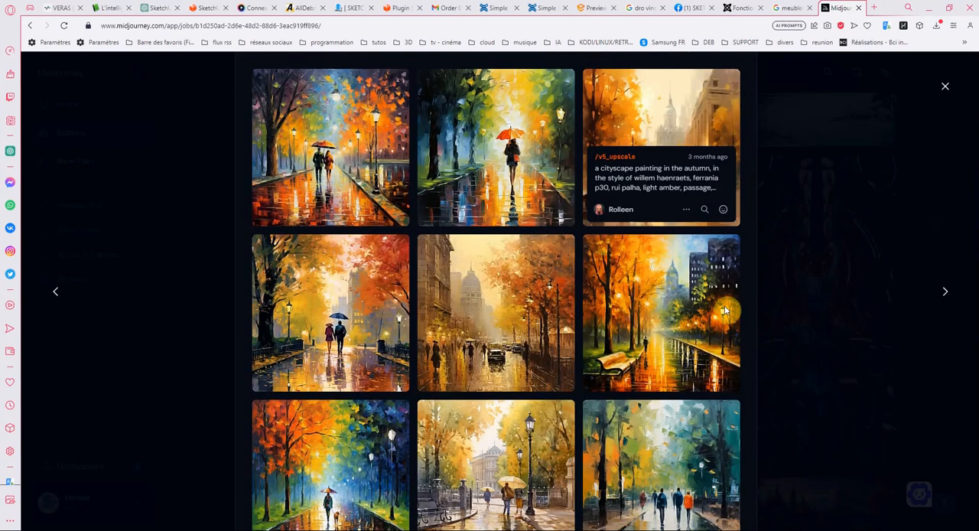
pyautogui.scroll(10, 656, 293)
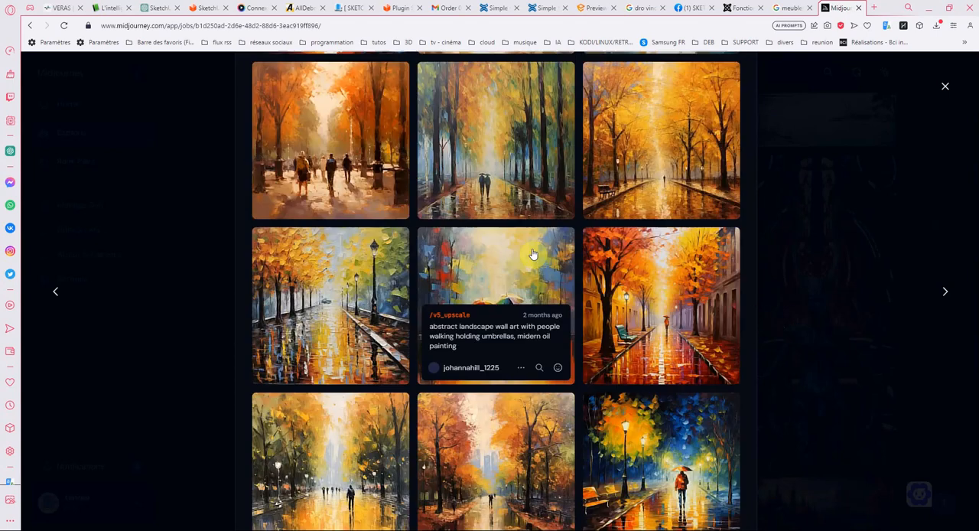
pyautogui.scroll(3, 485, 270)
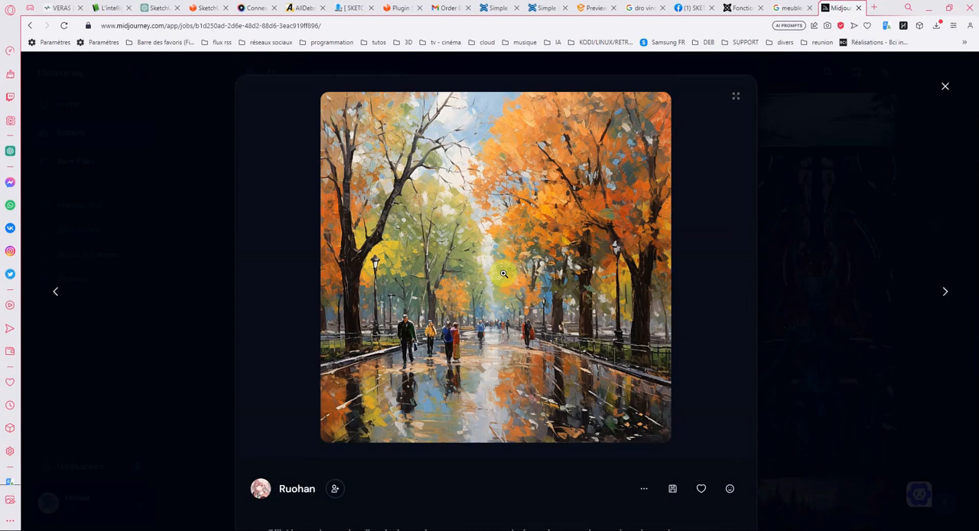
pyautogui.click(945, 87)
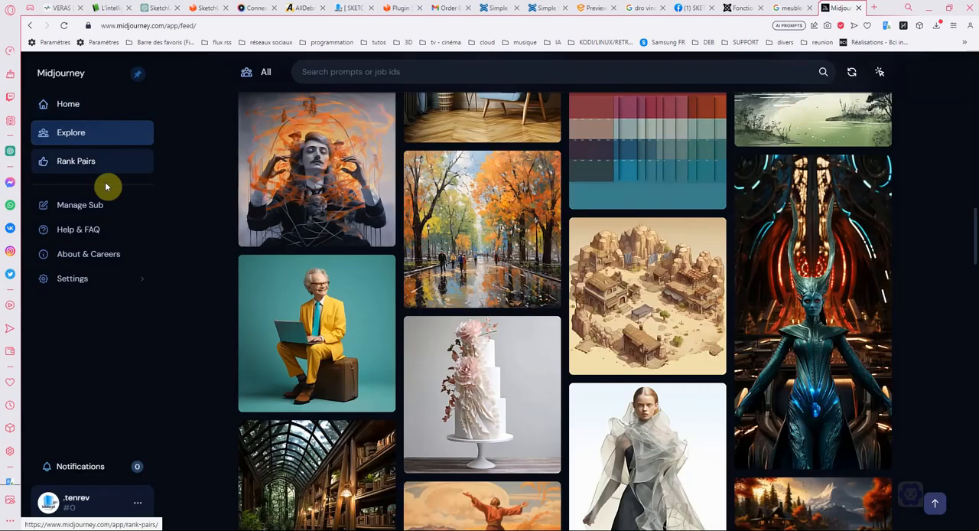
# - Go back to the personal home page, open the Archive and look through the dated generations from August back to mid-July 2023
pyautogui.click(65, 105)
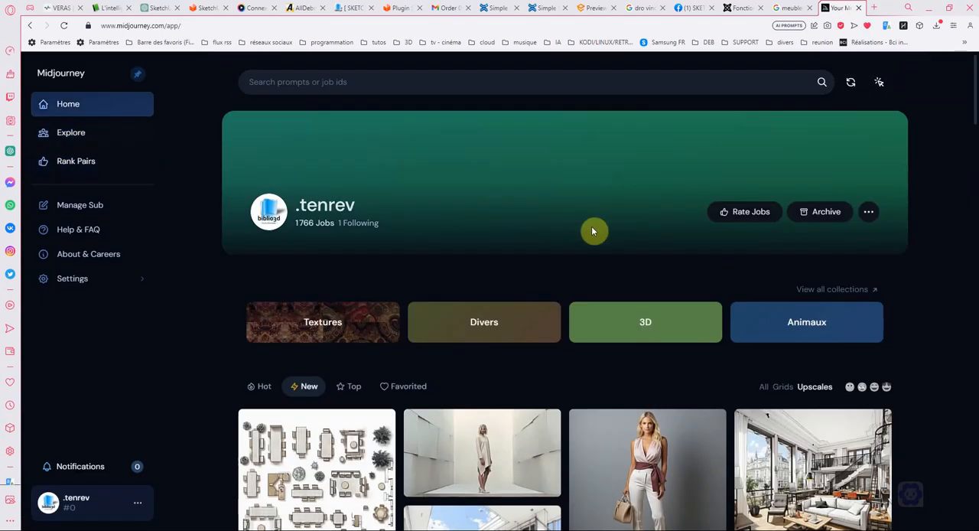
pyautogui.click(826, 215)
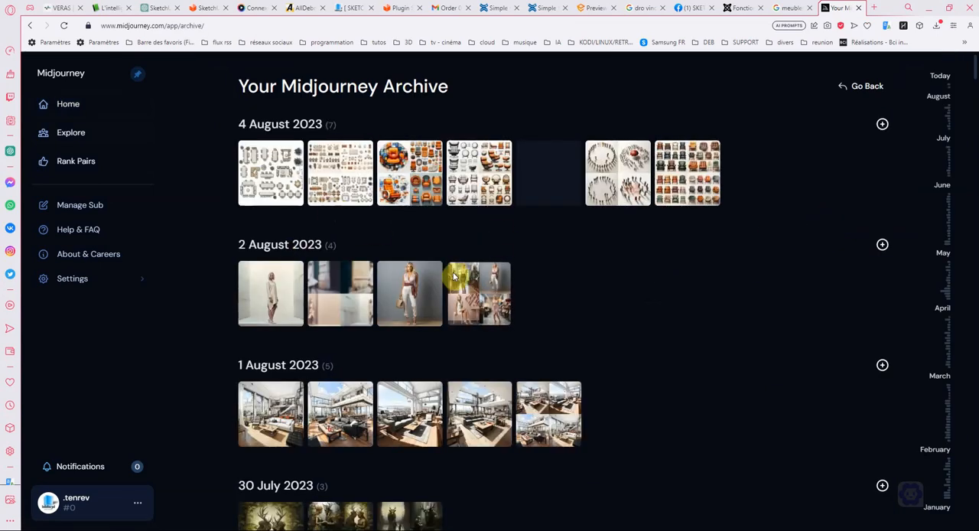
pyautogui.scroll(-1, 627, 275)
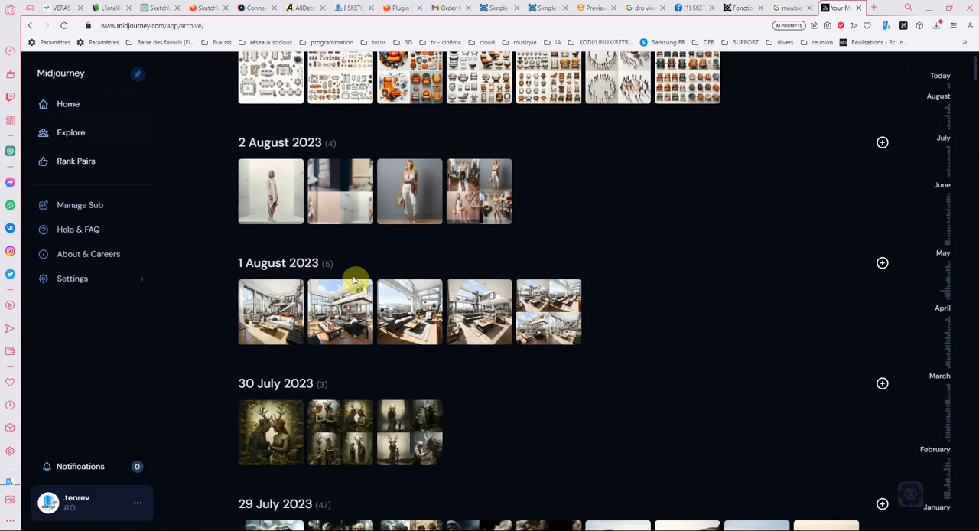
pyautogui.scroll(-1, 353, 280)
pyautogui.scroll(-3, 678, 234)
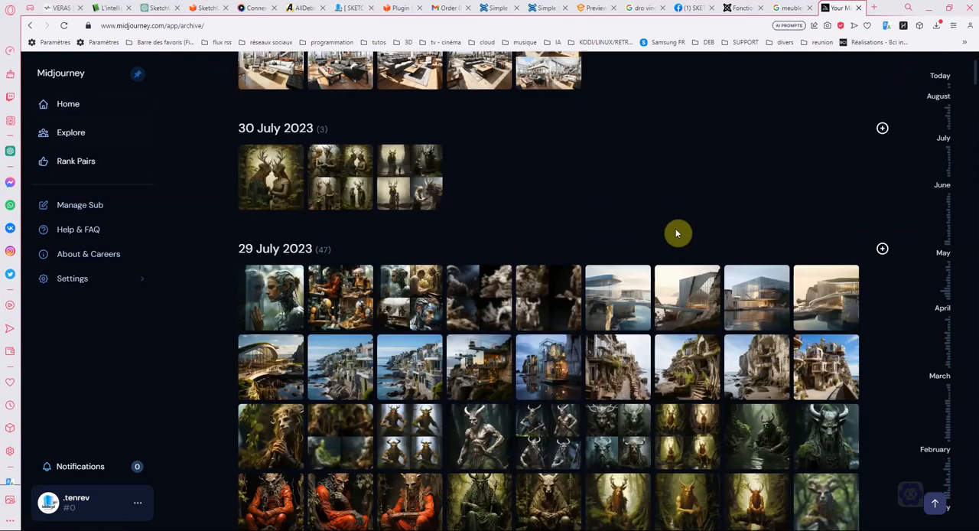
pyautogui.scroll(-2, 639, 232)
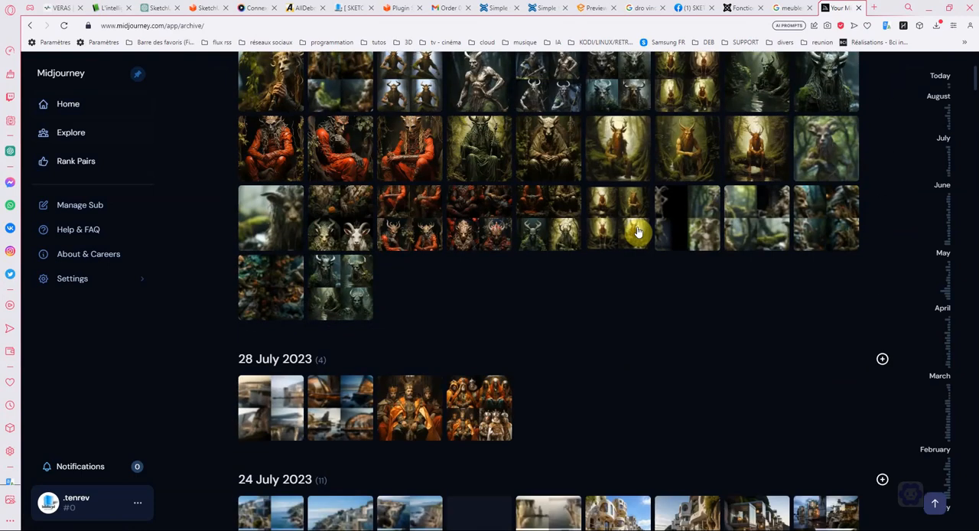
pyautogui.scroll(-4, 638, 232)
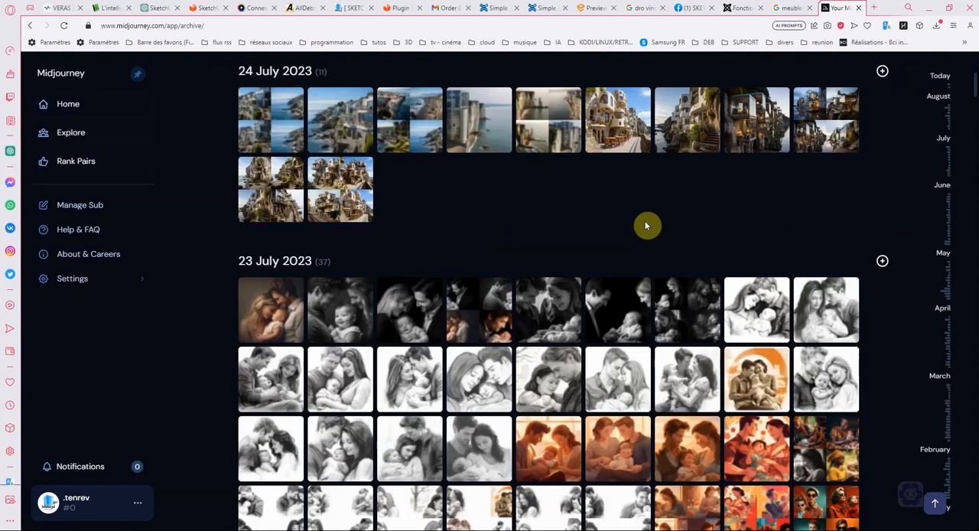
pyautogui.scroll(-3, 647, 225)
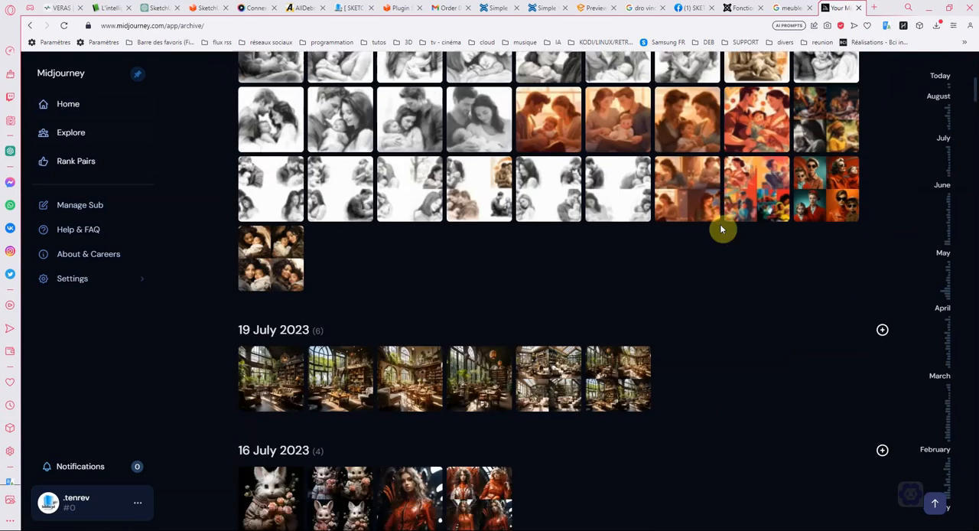
# - Look through the July 2023 generations in the archive, from mid-July back up to 30 July
pyautogui.scroll(-1, 720, 228)
pyautogui.scroll(-1, 542, 249)
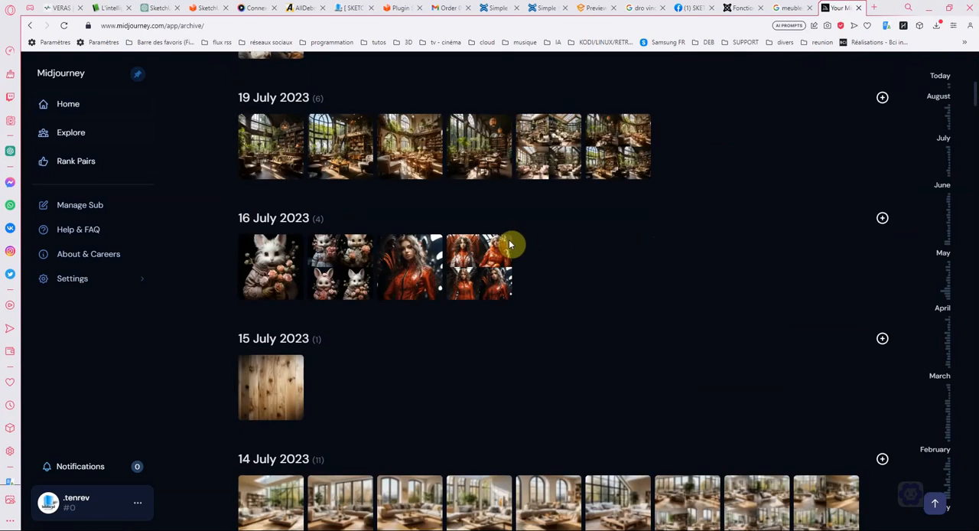
pyautogui.scroll(1, 633, 253)
pyautogui.scroll(-1, 607, 272)
pyautogui.scroll(15, 606, 272)
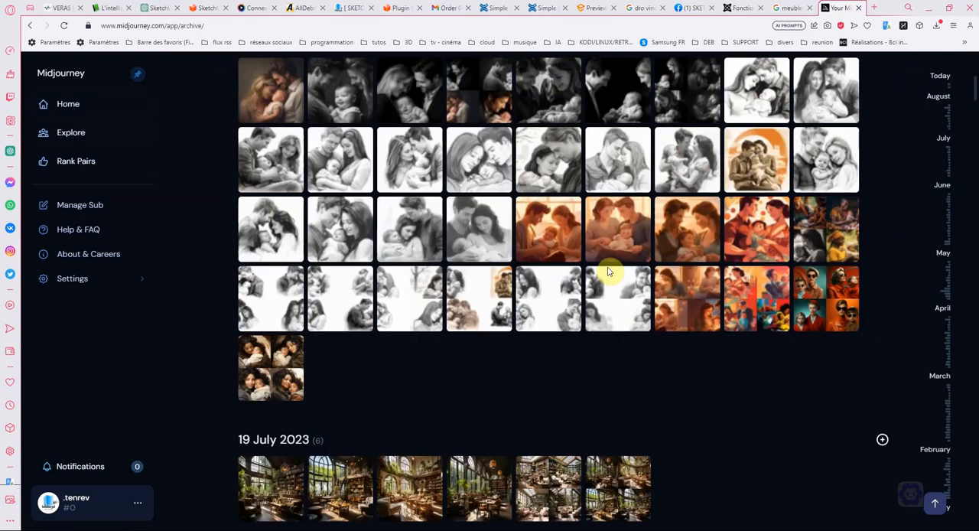
pyautogui.scroll(2, 606, 272)
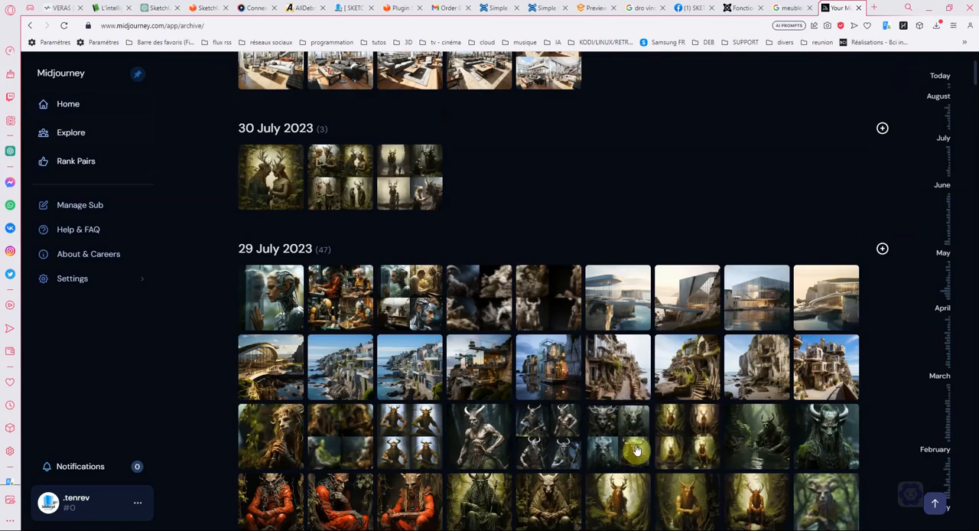
# - View the four-image grid of horned forest creatures from 29 July 2023, close it and return to the start of the archive
pyautogui.click(699, 443)
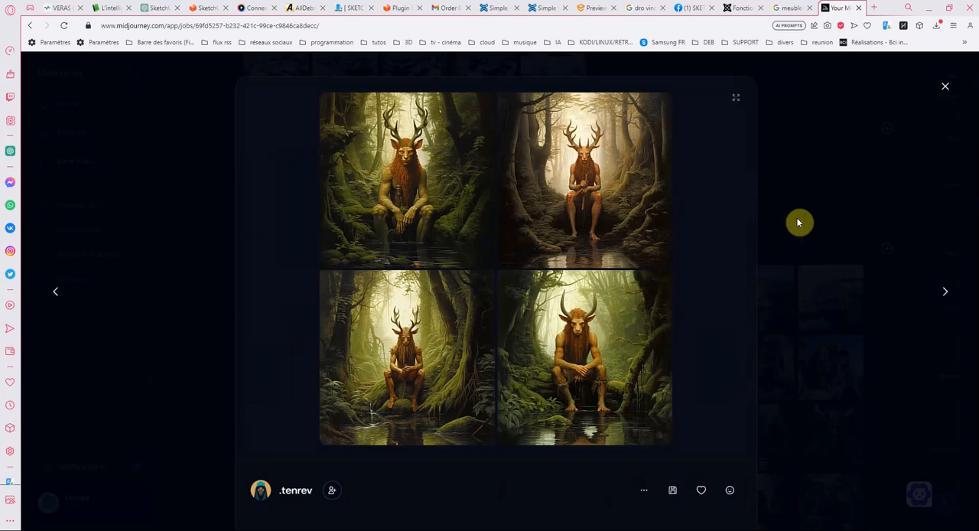
pyautogui.click(944, 89)
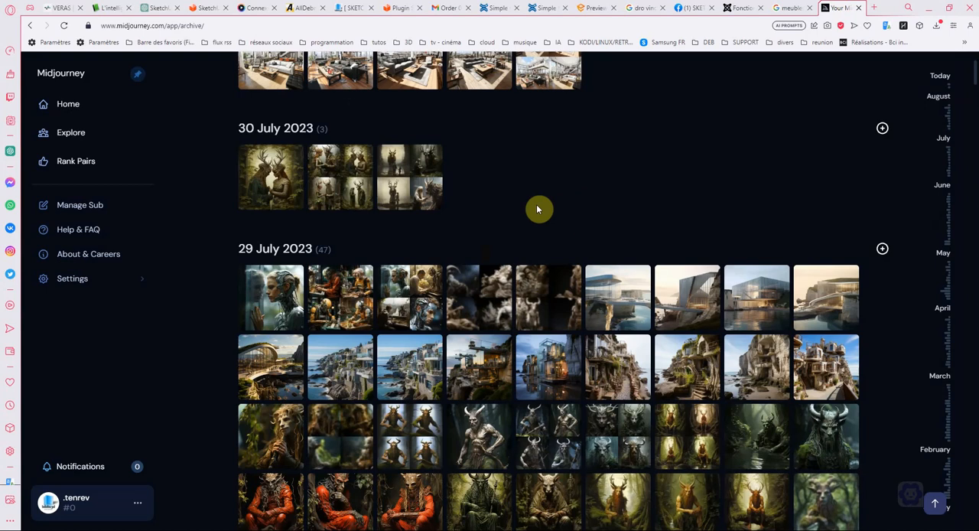
pyautogui.scroll(5, 398, 200)
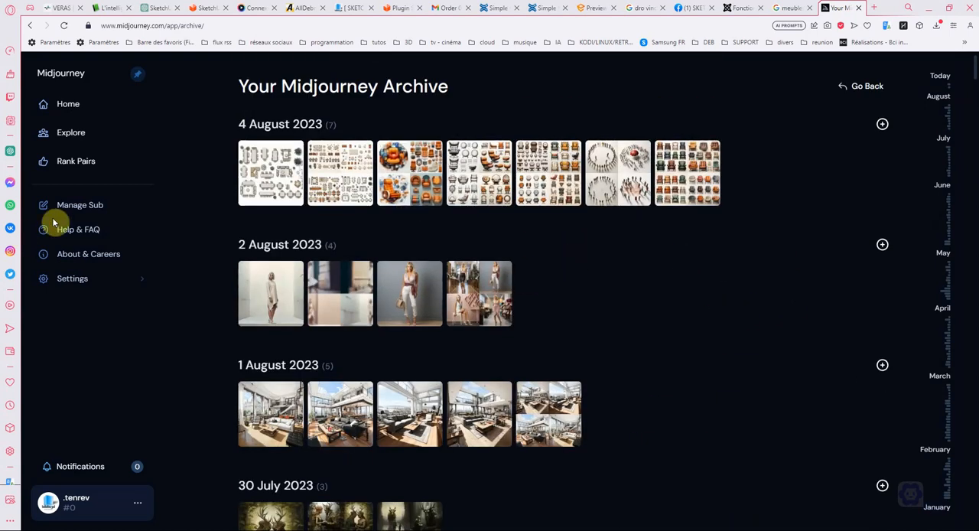
# - Open the subscription management page and compare the prices and features of the Basic, Standard and Pro monthly plans
pyautogui.click(72, 205)
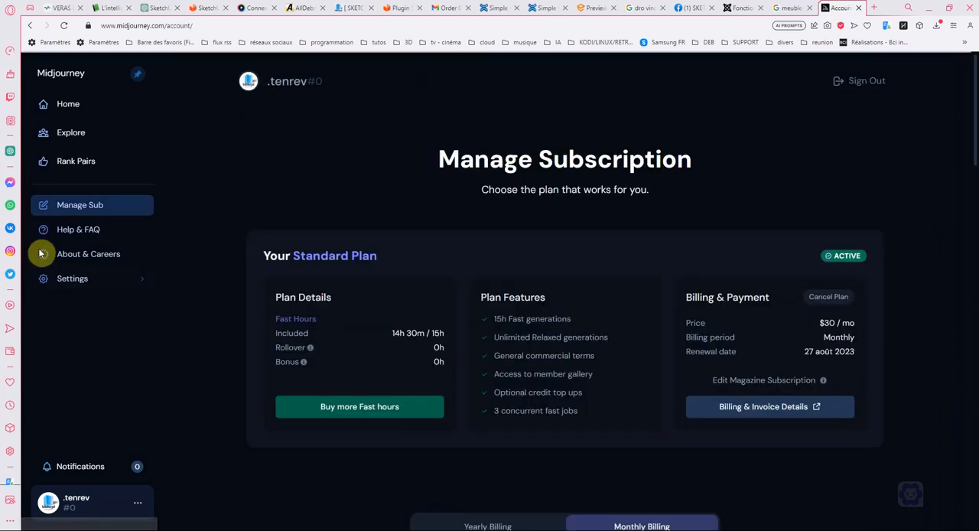
pyautogui.scroll(-3, 429, 266)
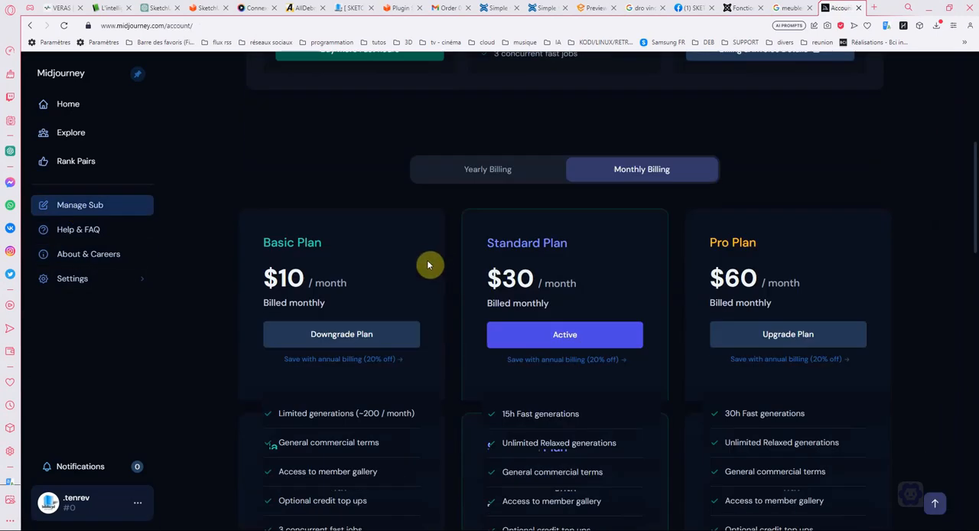
pyautogui.scroll(1, 459, 312)
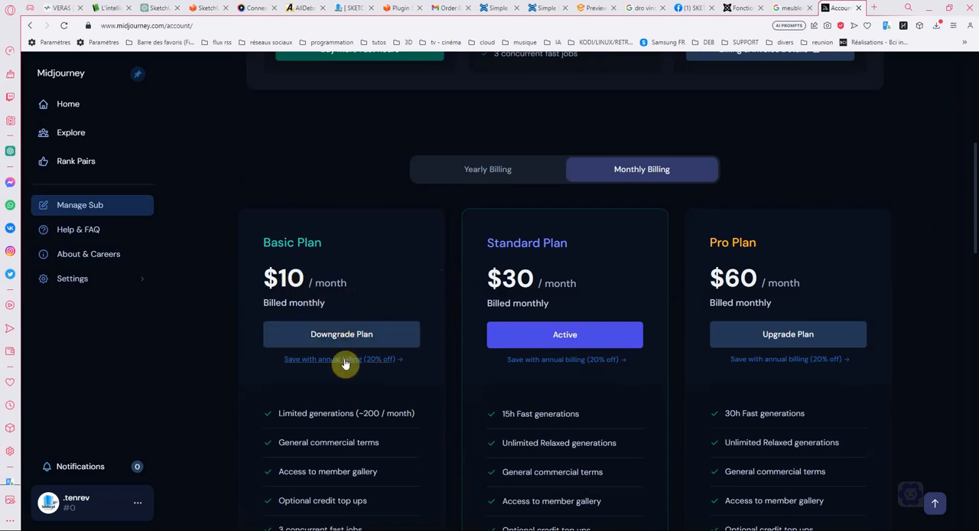
pyautogui.scroll(-2, 799, 286)
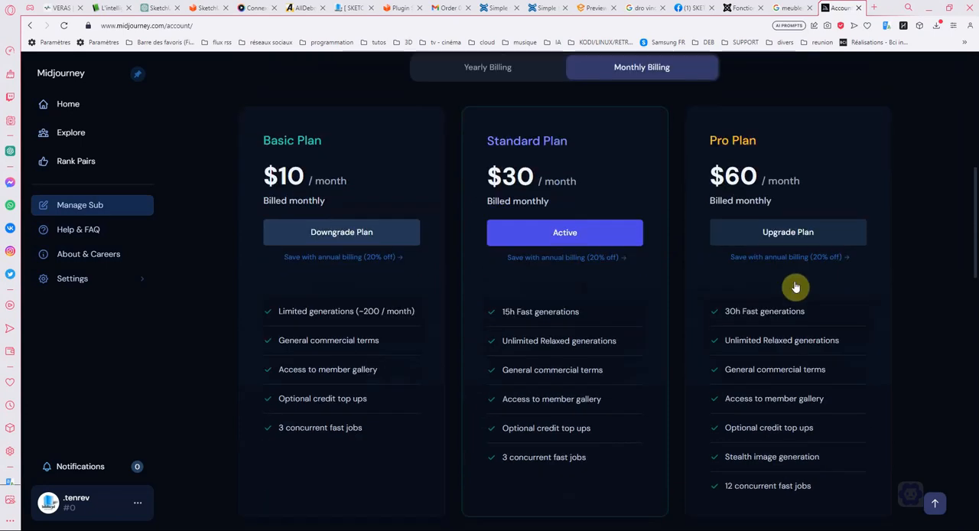
pyautogui.scroll(2, 765, 303)
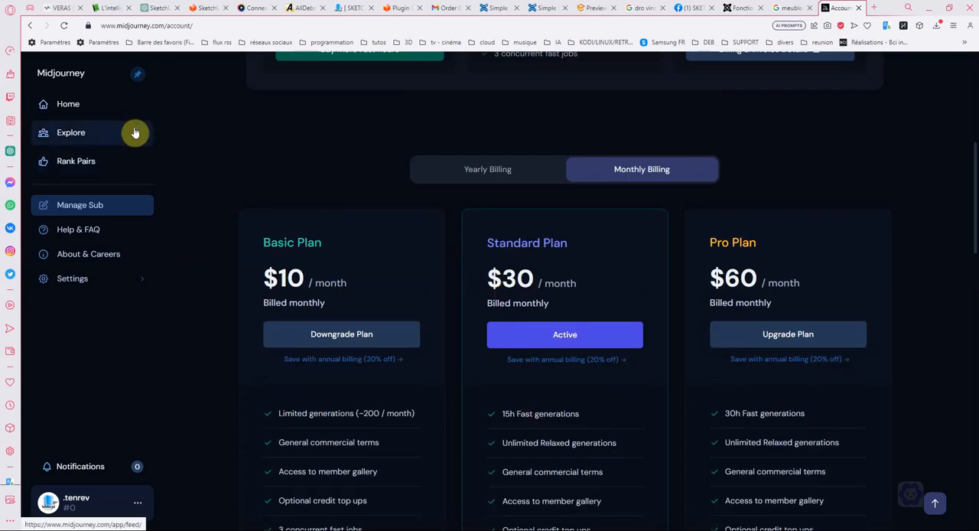
pyautogui.scroll(7, 200, 140)
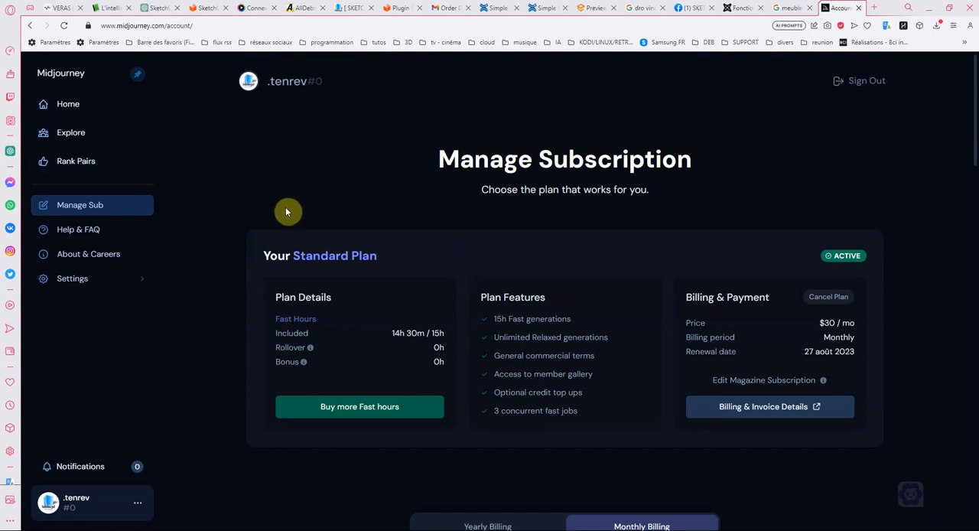
# - Switch to Discord, start joining a server without an invitation, and open the Midjourney community from server discovery
pyautogui.hotkey('alt', 'Tab')
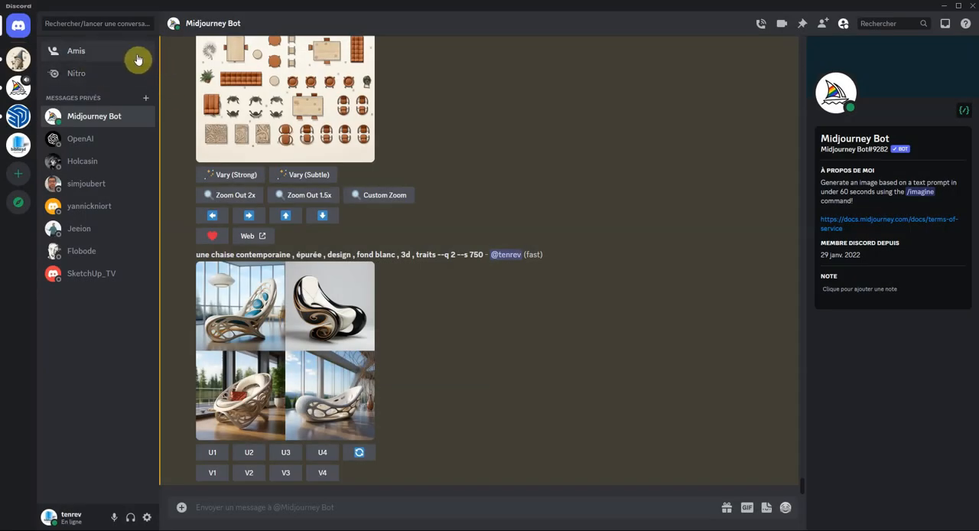
pyautogui.click(20, 30)
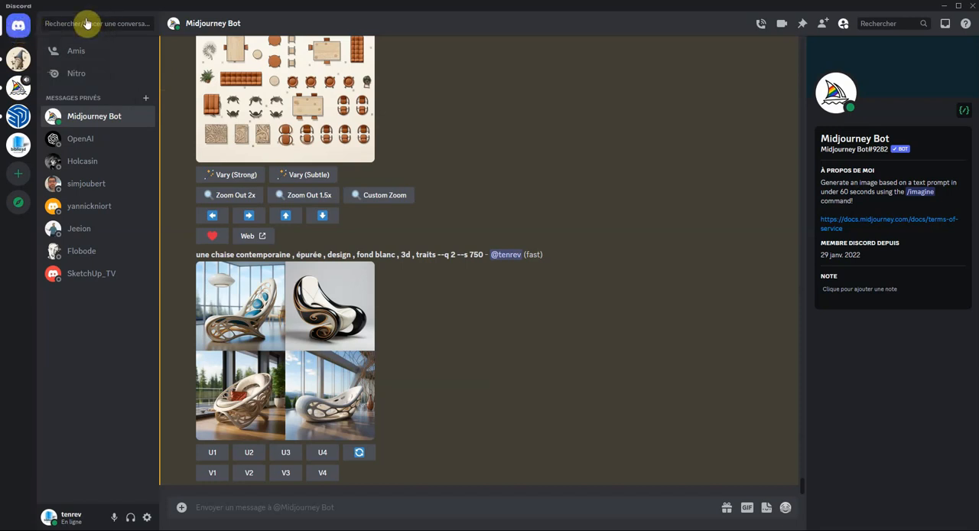
pyautogui.click(19, 177)
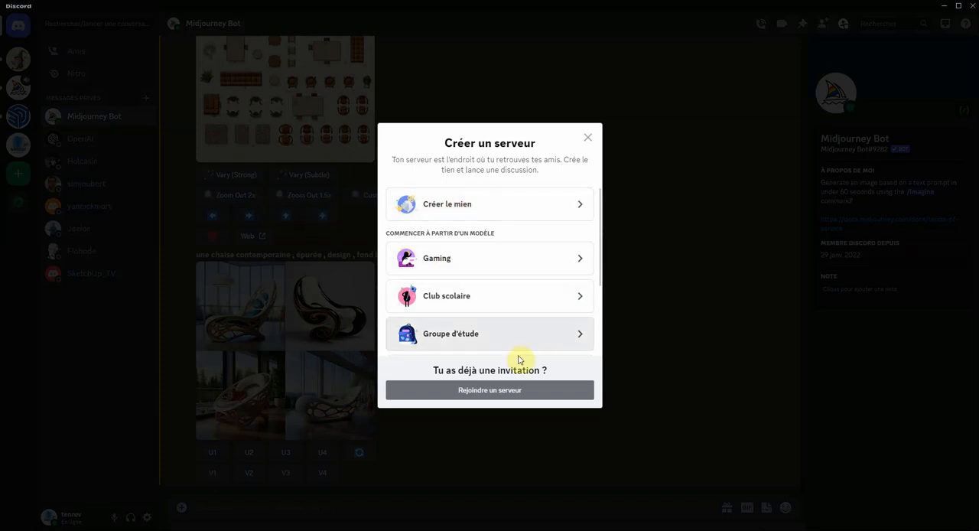
pyautogui.click(482, 393)
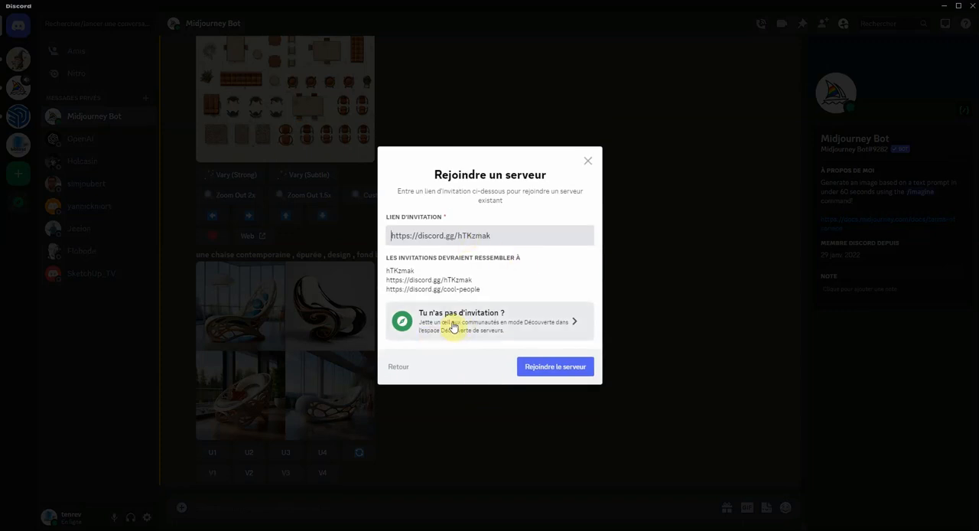
pyautogui.click(494, 321)
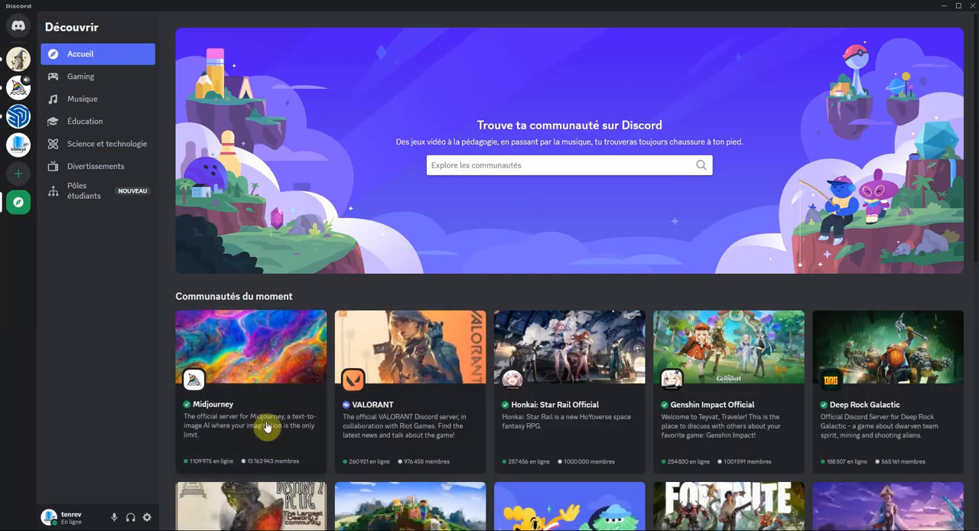
pyautogui.click(280, 355)
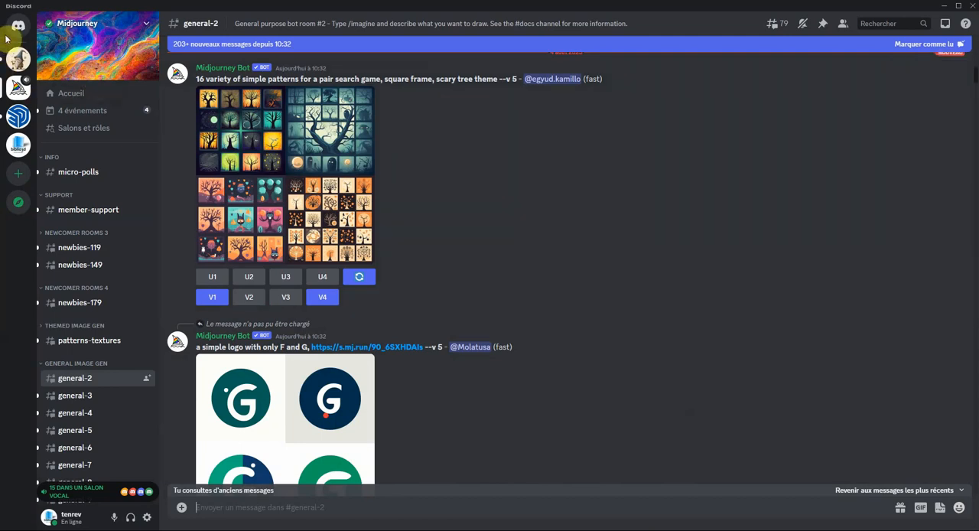
# - Return to server discovery through the option for joining without an invitation and look over the featured communities
pyautogui.click(18, 173)
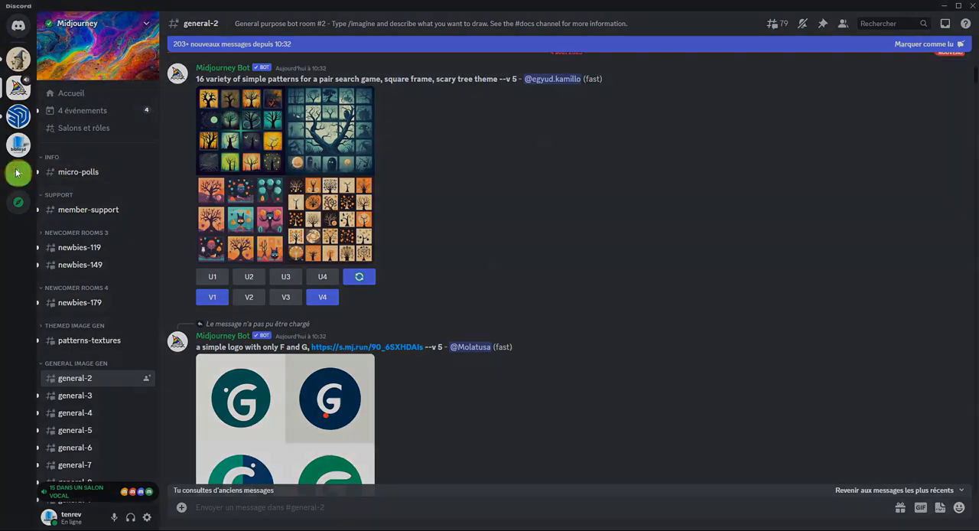
pyautogui.click(500, 389)
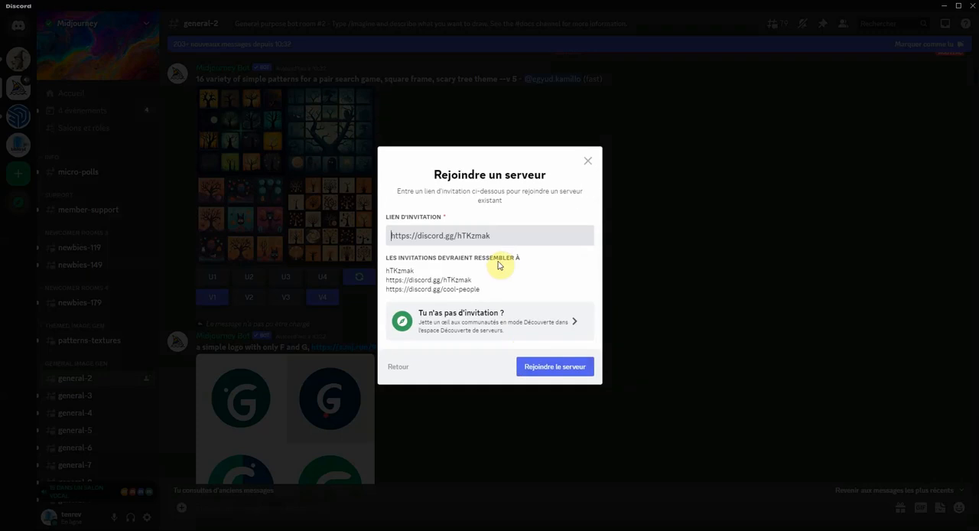
pyautogui.click(474, 322)
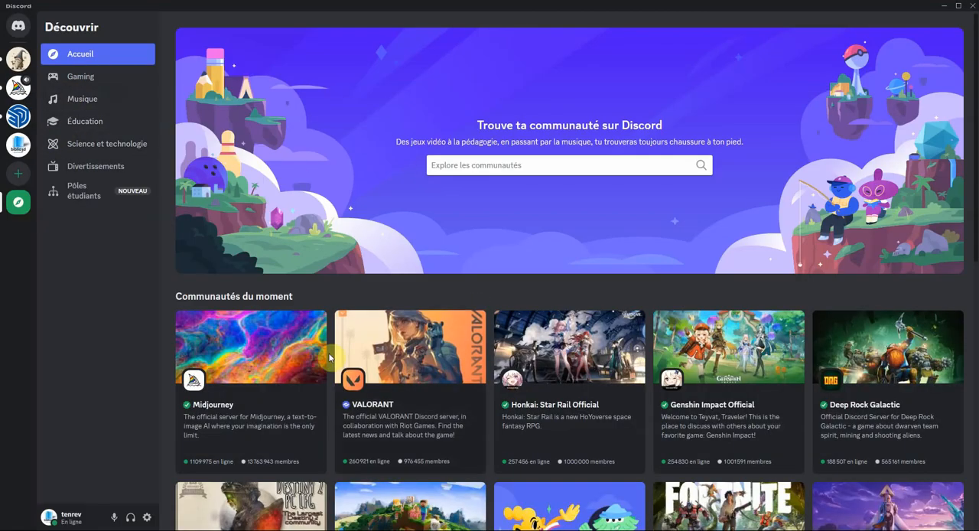
pyautogui.scroll(-5, 329, 348)
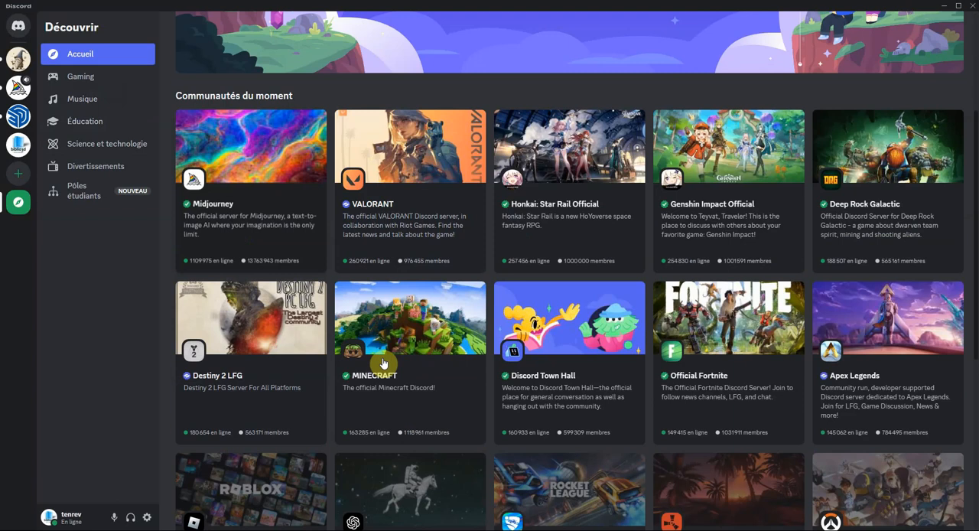
pyautogui.scroll(1, 294, 313)
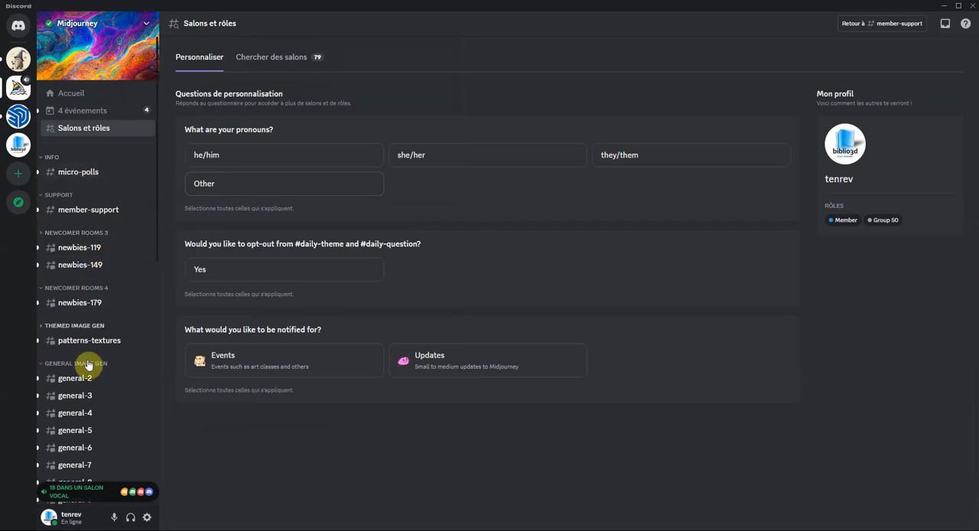
# - Look through the Midjourney server's channel list, including the newcomer, themed and general image generation rooms
pyautogui.moveTo(85, 395)
pyautogui.moveTo(86, 255)
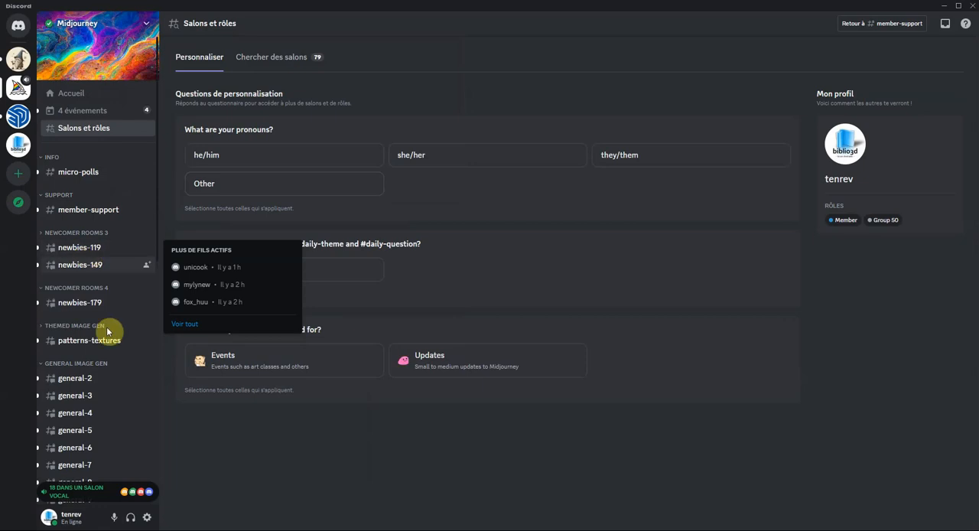
pyautogui.moveTo(79, 378)
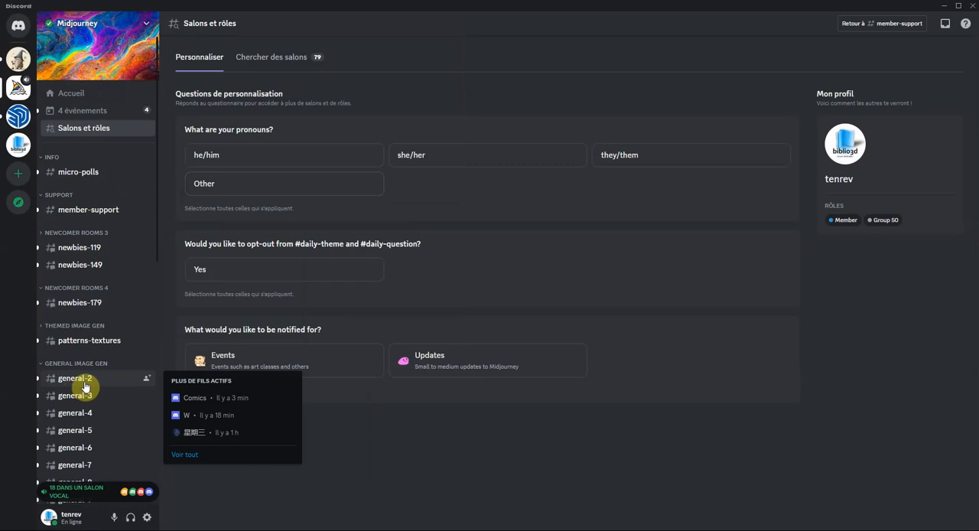
pyautogui.scroll(-6, 86, 387)
pyautogui.scroll(5, 87, 345)
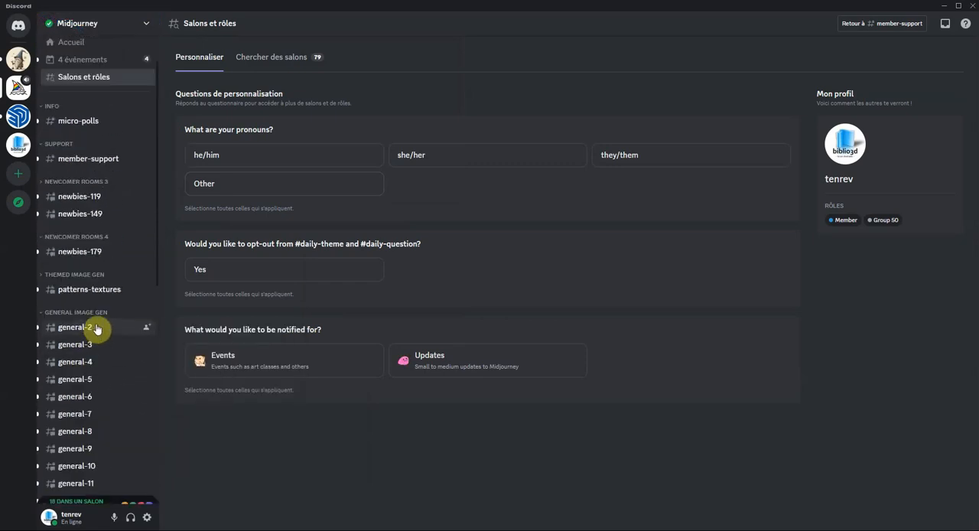
pyautogui.scroll(1, 96, 329)
pyautogui.moveTo(92, 351)
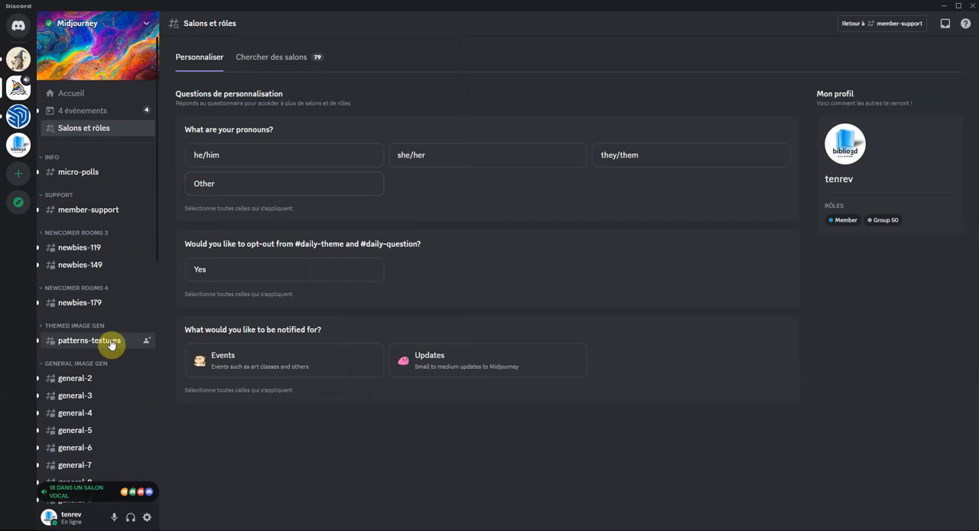
# - Open the patterns-textures channel and browse back through its earlier generated images and prompts
pyautogui.click(111, 344)
pyautogui.scroll(-5, 446, 284)
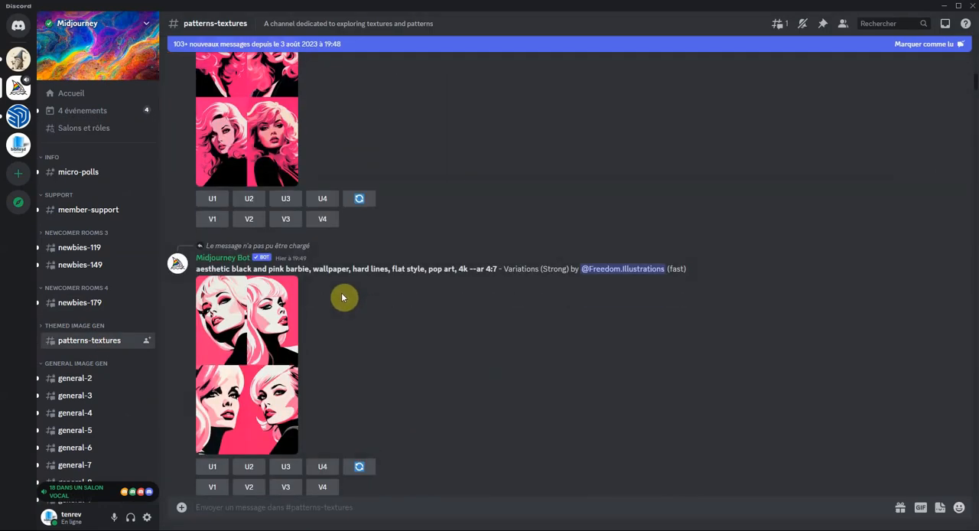
pyautogui.scroll(10, 342, 296)
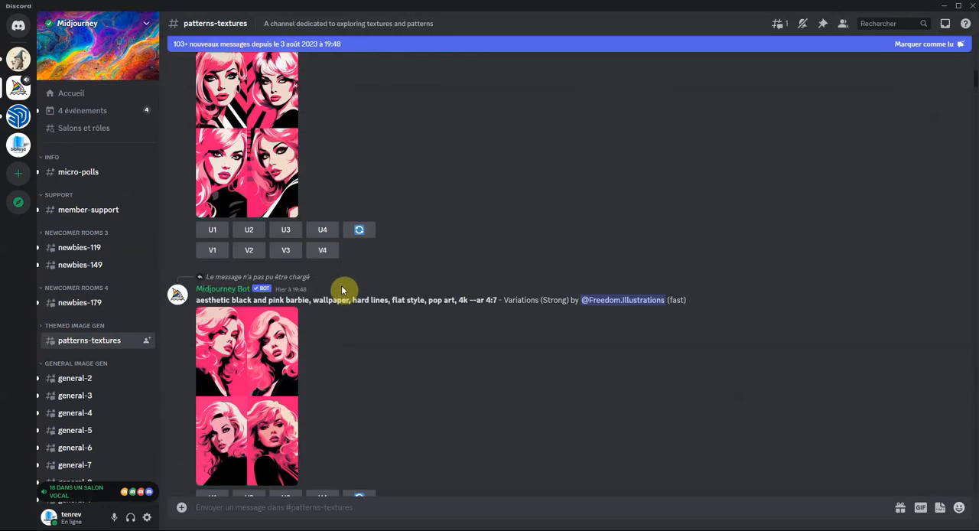
pyautogui.scroll(10, 319, 223)
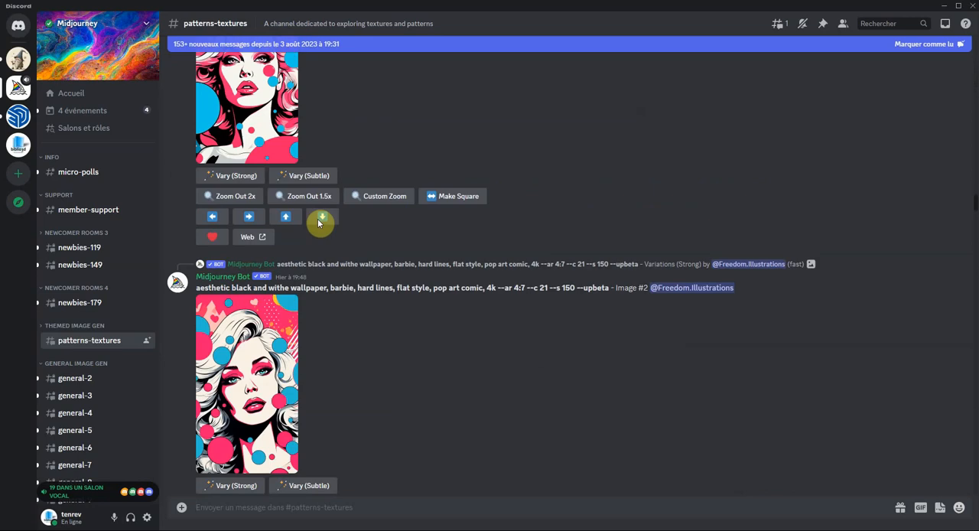
pyautogui.scroll(10, 319, 224)
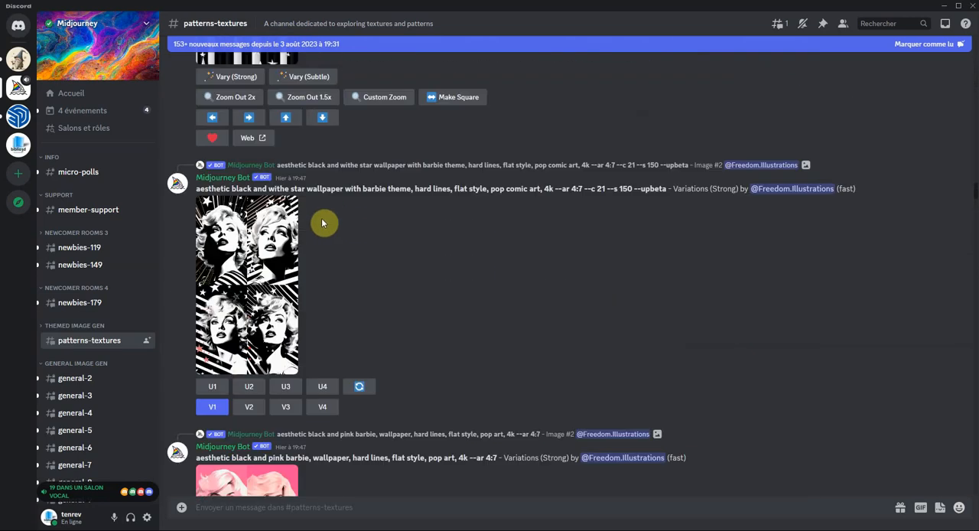
pyautogui.scroll(10, 322, 223)
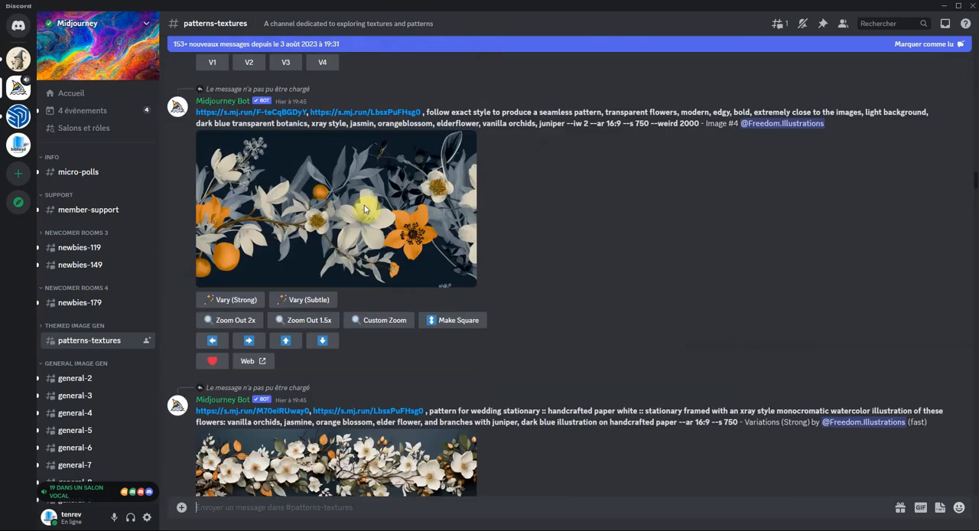
pyautogui.scroll(10, 367, 210)
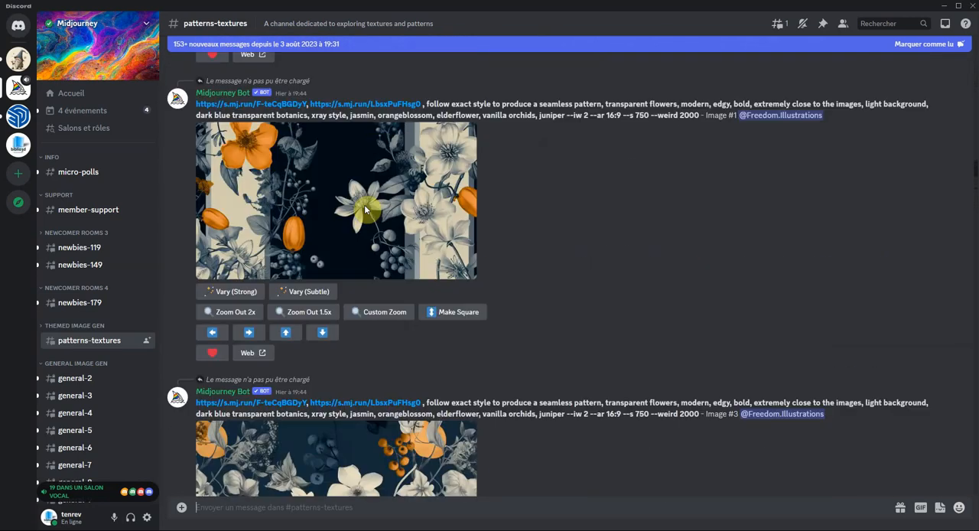
pyautogui.scroll(10, 370, 207)
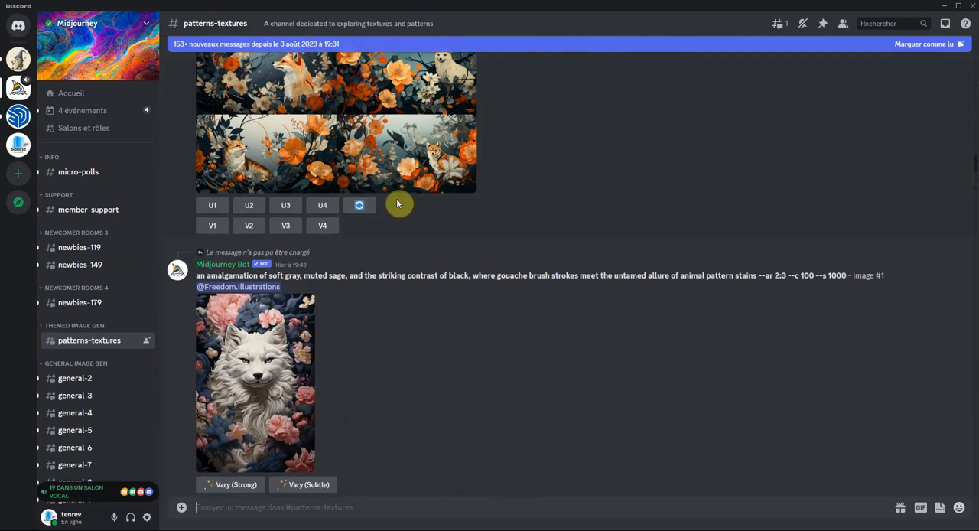
pyautogui.scroll(10, 406, 212)
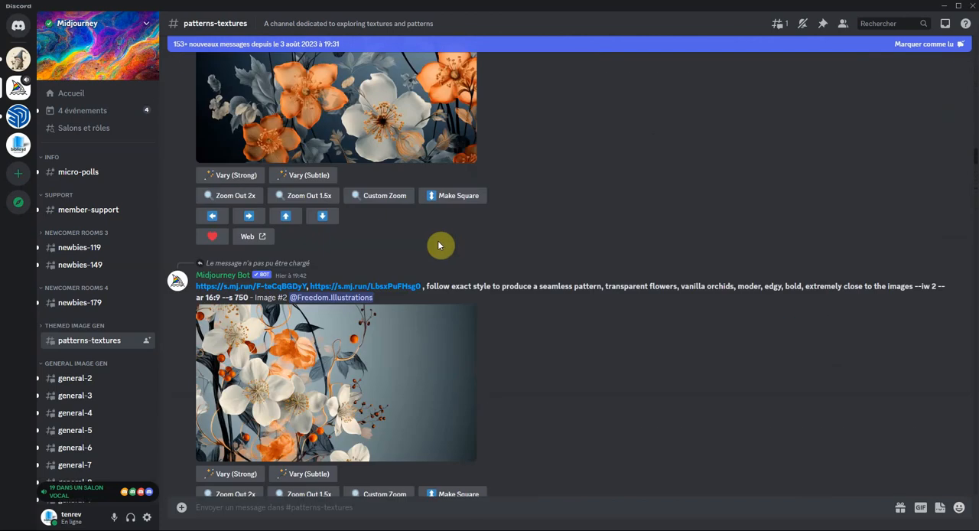
# - Look further back through the older flower and horse generations in the patterns-textures channel
pyautogui.scroll(10, 439, 245)
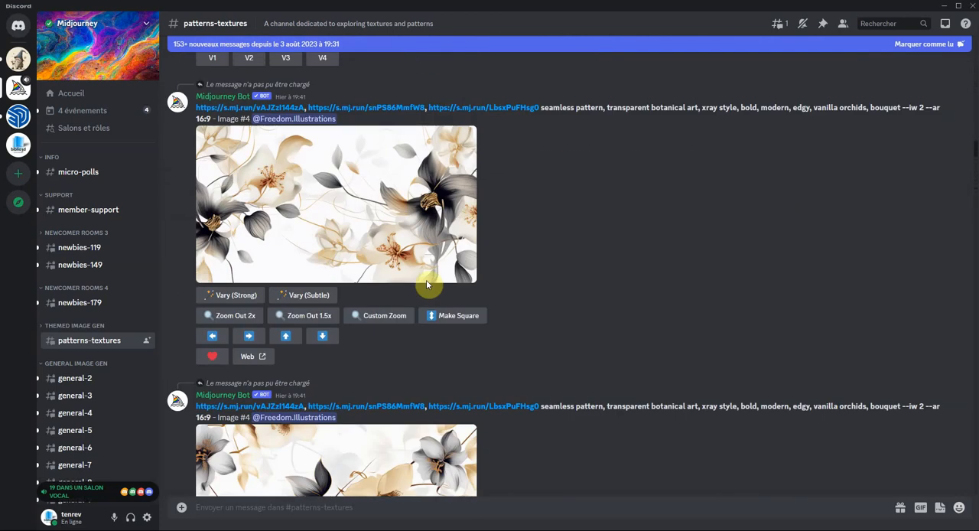
pyautogui.scroll(10, 418, 263)
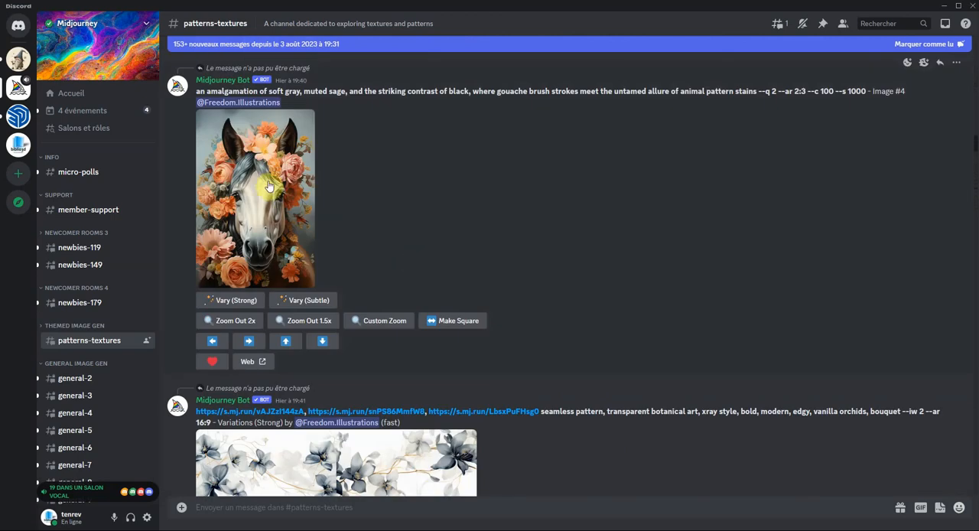
pyautogui.scroll(1, 270, 183)
pyautogui.scroll(6, 271, 184)
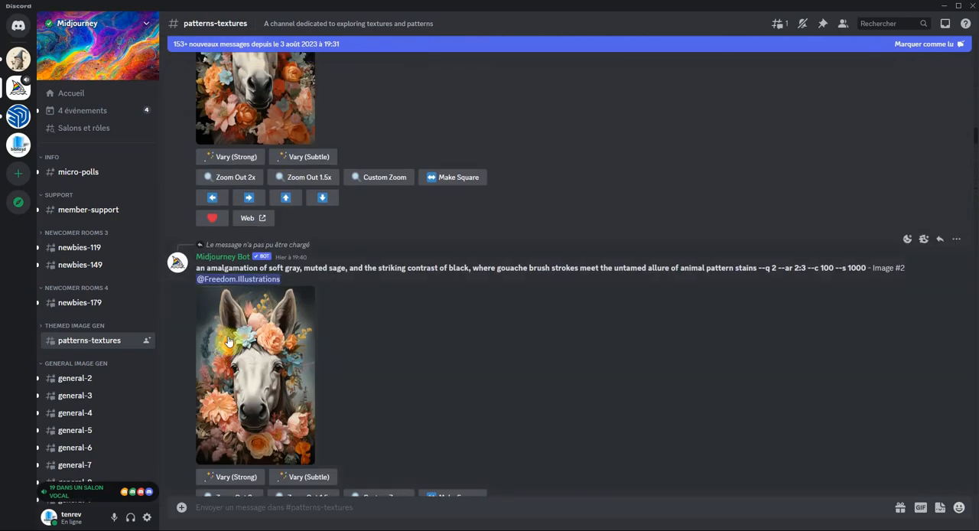
# - Open the general-2 channel and browse its recent image generations and prompts
pyautogui.click(82, 379)
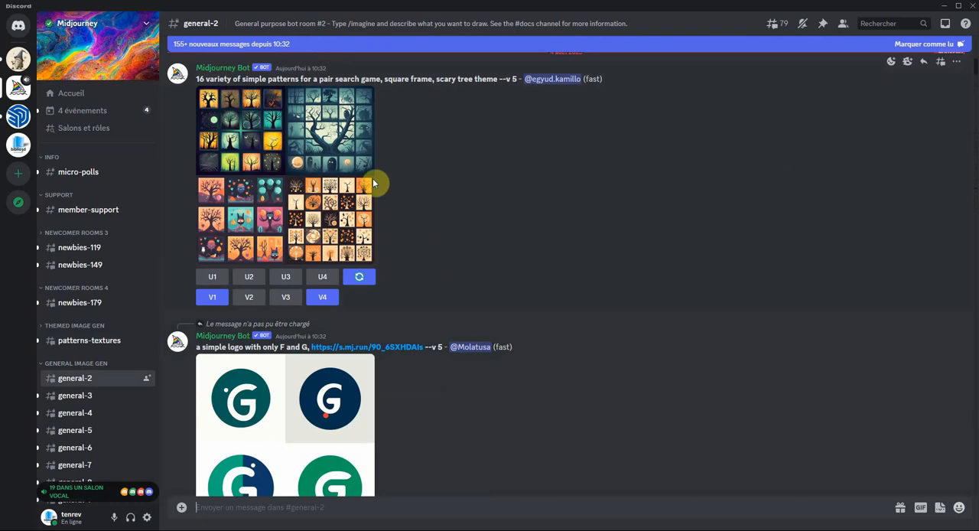
pyautogui.scroll(-10, 468, 167)
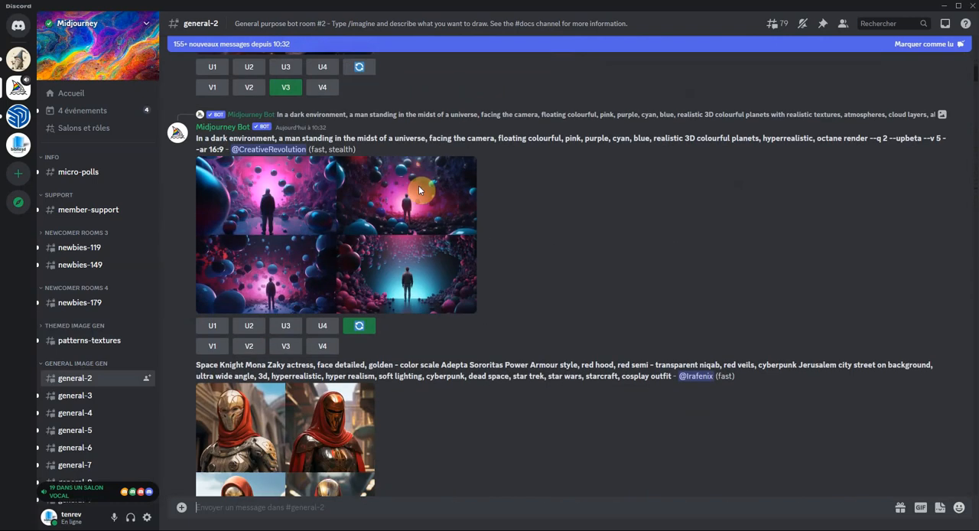
pyautogui.scroll(-10, 419, 185)
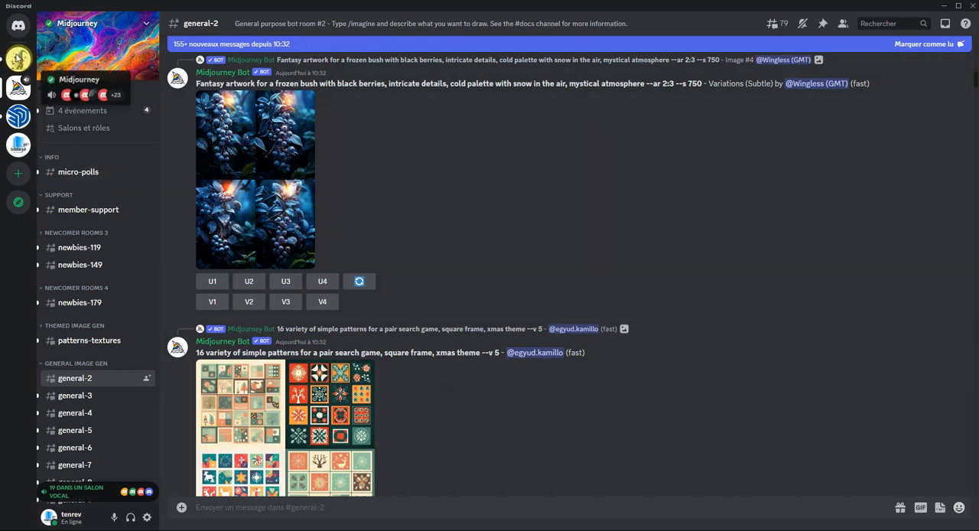
# - Look over the Midjourney images posted in the biblio3d server's général channel and return to the private conversation with Midjourney Bot
pyautogui.click(17, 27)
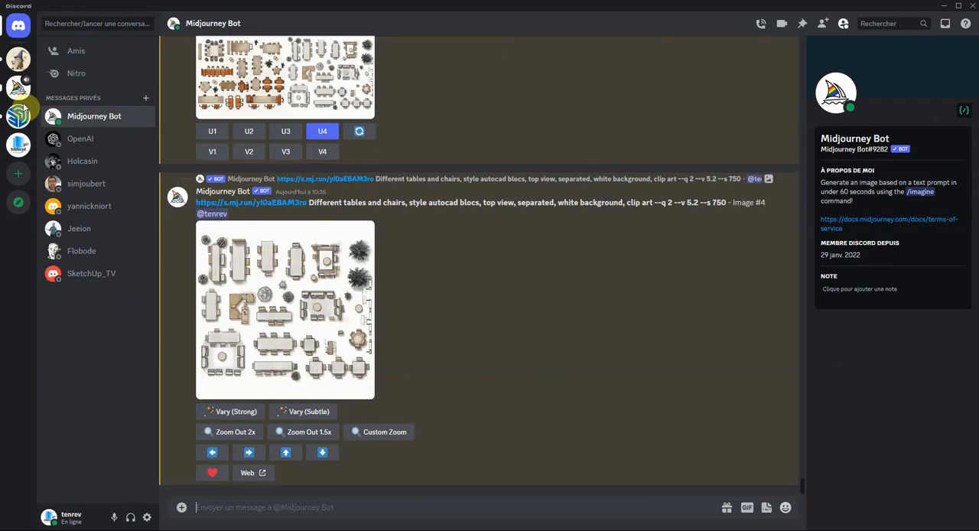
pyautogui.click(19, 148)
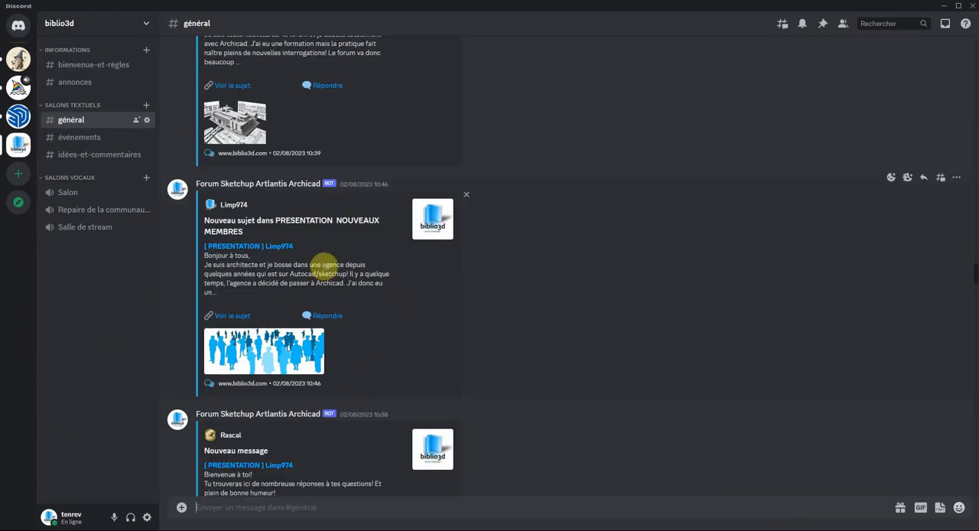
pyautogui.scroll(12, 328, 268)
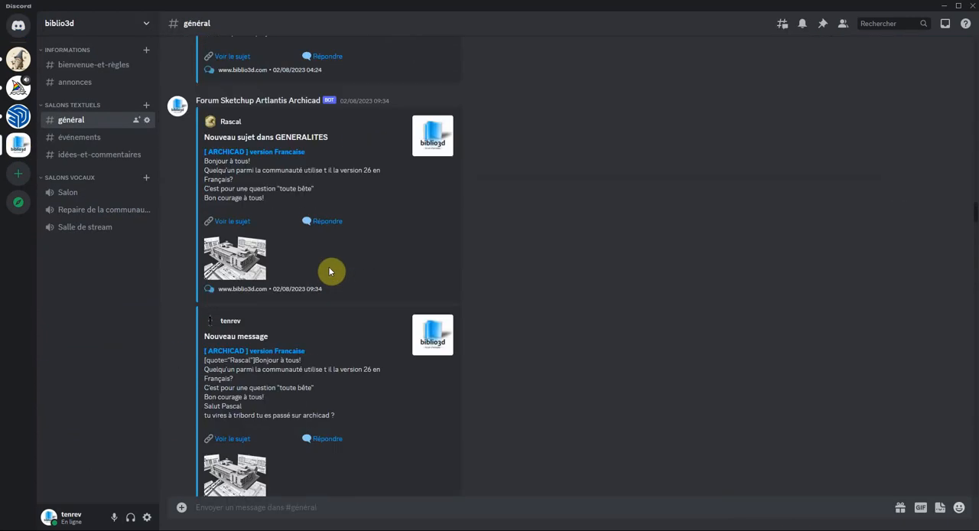
pyautogui.scroll(10, 331, 272)
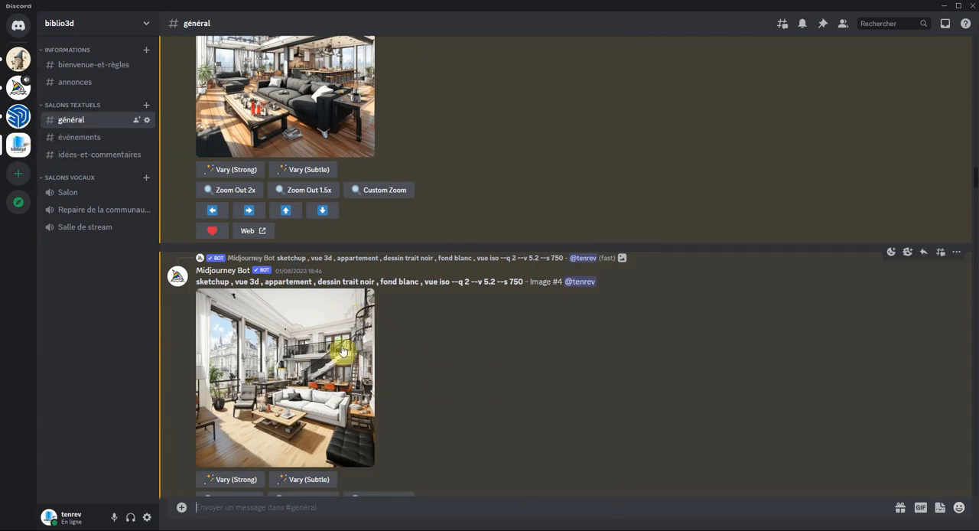
pyautogui.scroll(-3, 342, 351)
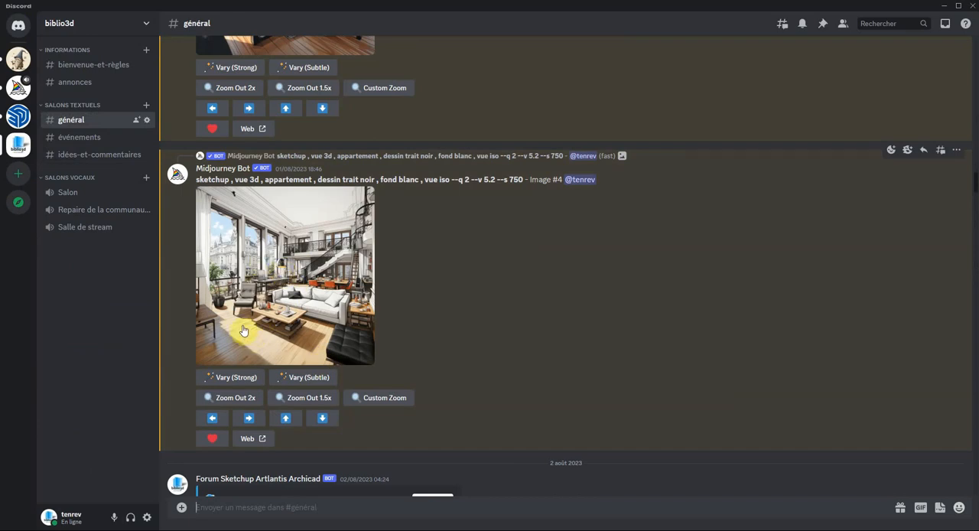
pyautogui.click(19, 28)
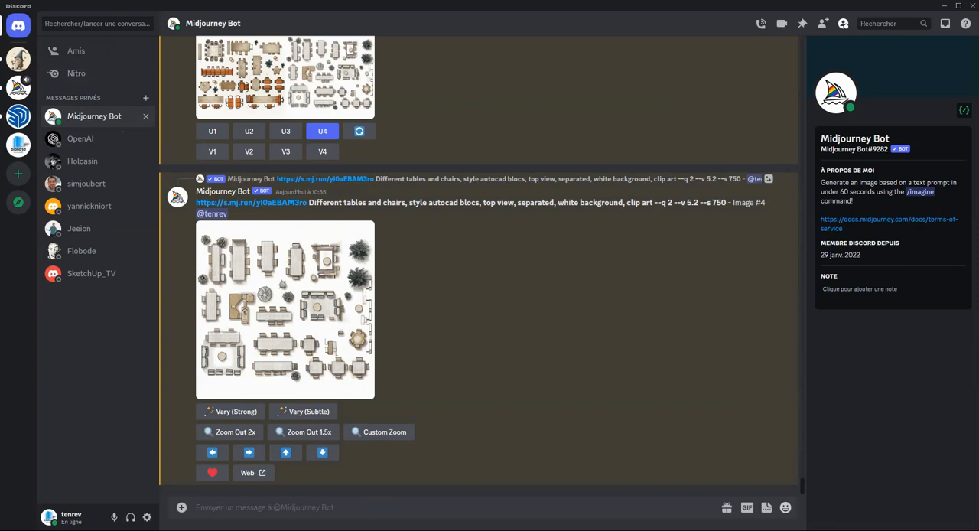
pyautogui.click(298, 510)
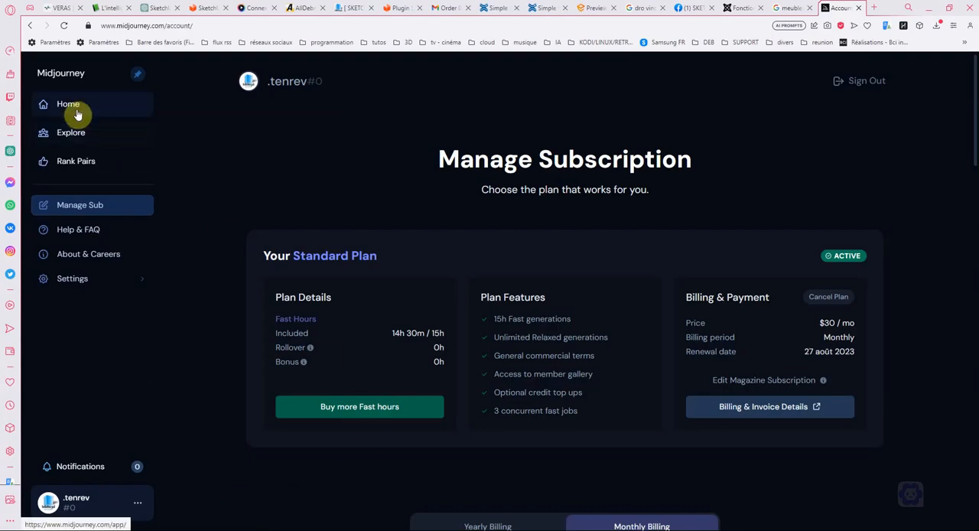
# - Switch to the Midjourney website in the browser and look through the community images in the Explore gallery
pyautogui.click(76, 134)
pyautogui.scroll(-3, 612, 247)
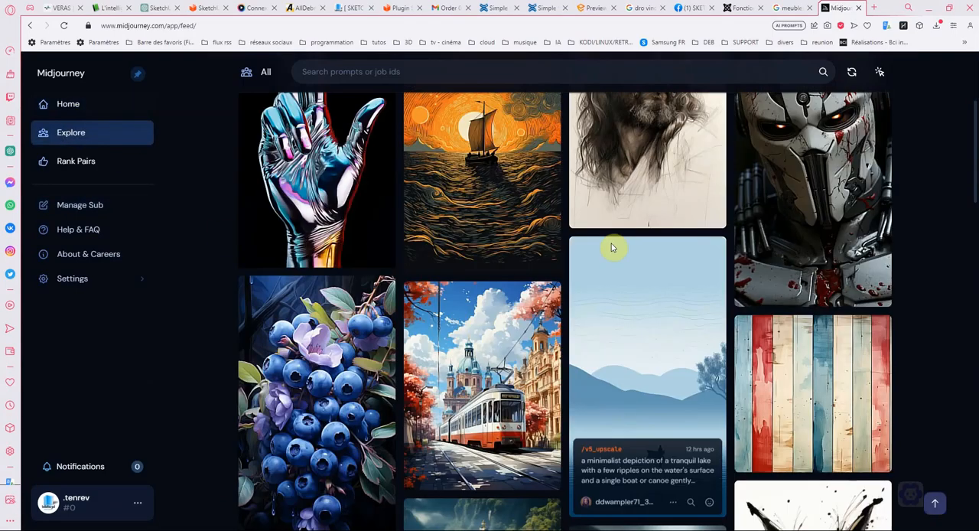
pyautogui.scroll(-3, 604, 239)
pyautogui.scroll(2, 622, 260)
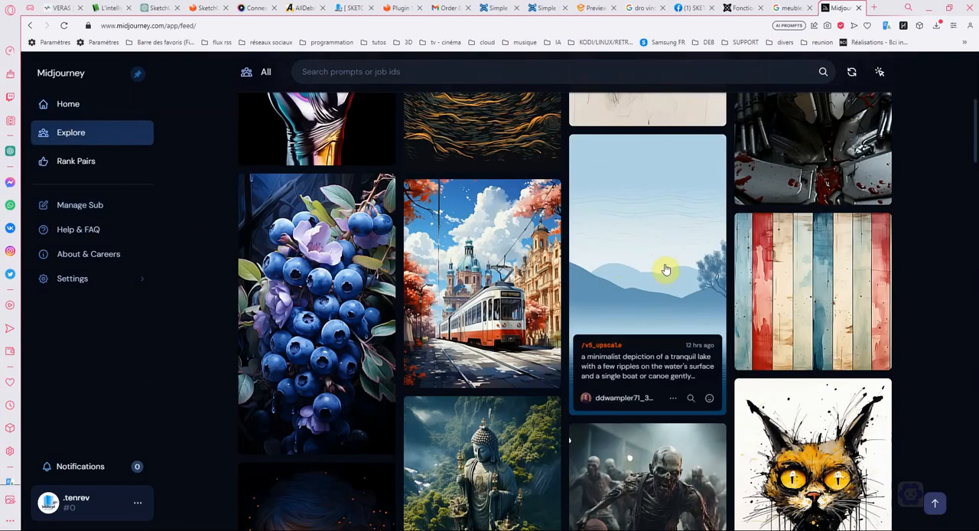
pyautogui.scroll(-1, 338, 209)
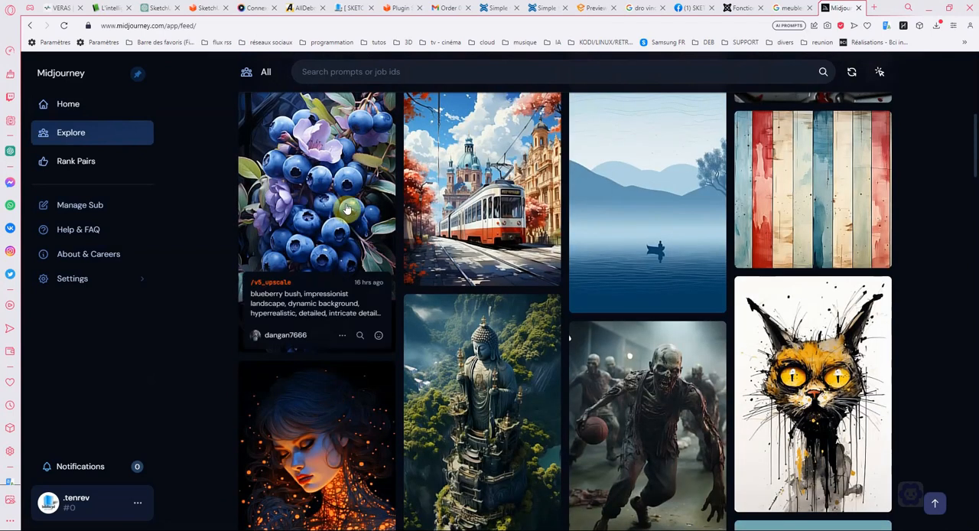
# - Open the blueberry image and copy its prompt, "Blueberry bush, impressionist landscape, dynamic background, hyperrealistic, detailed, intricate details, saturated tones"
pyautogui.click(346, 208)
pyautogui.scroll(-4, 590, 271)
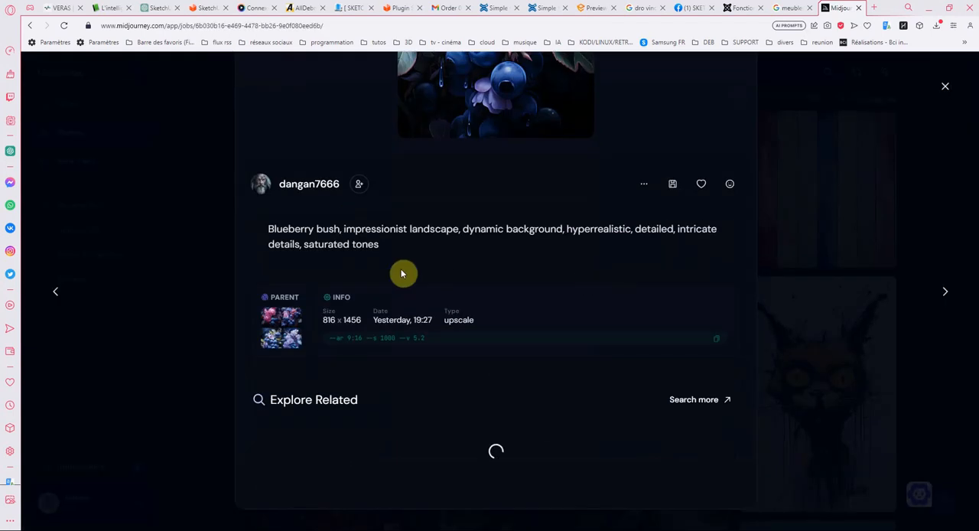
pyautogui.moveTo(400, 250); pyautogui.dragTo(261, 227)
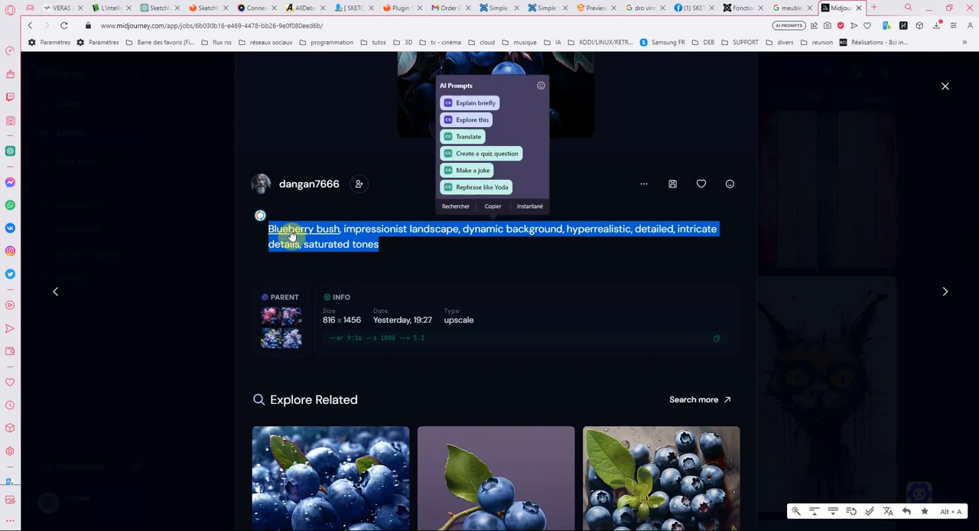
pyautogui.rightClick(282, 226)
pyautogui.click(310, 274)
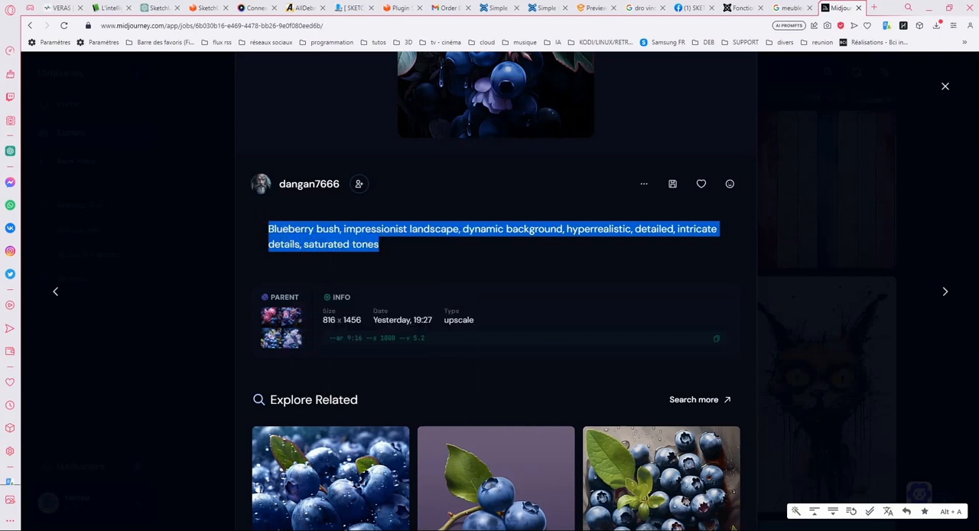
# - Switch to Discord and send Midjourney Bot an /imagine command containing the copied blueberry bush prompt
pyautogui.hotkey('alt', 'Tab')
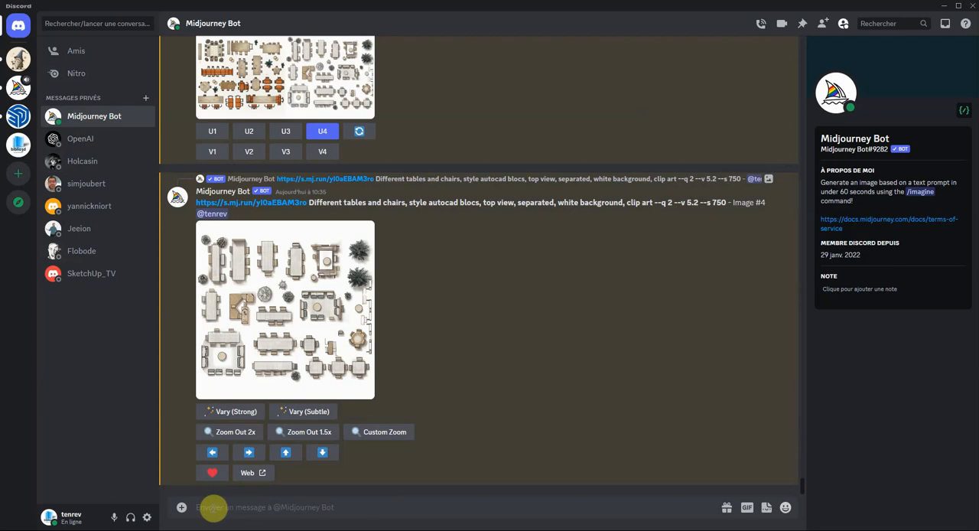
pyautogui.write('/')
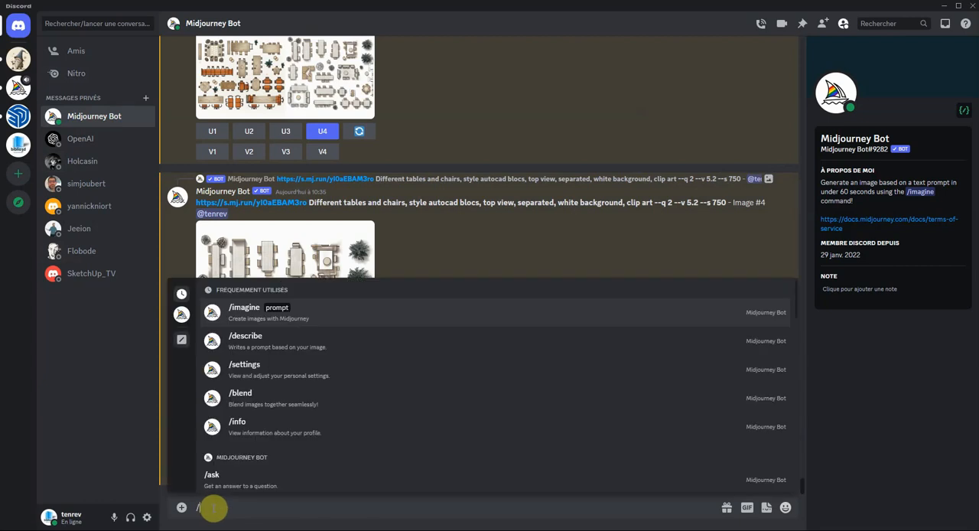
pyautogui.click(245, 315)
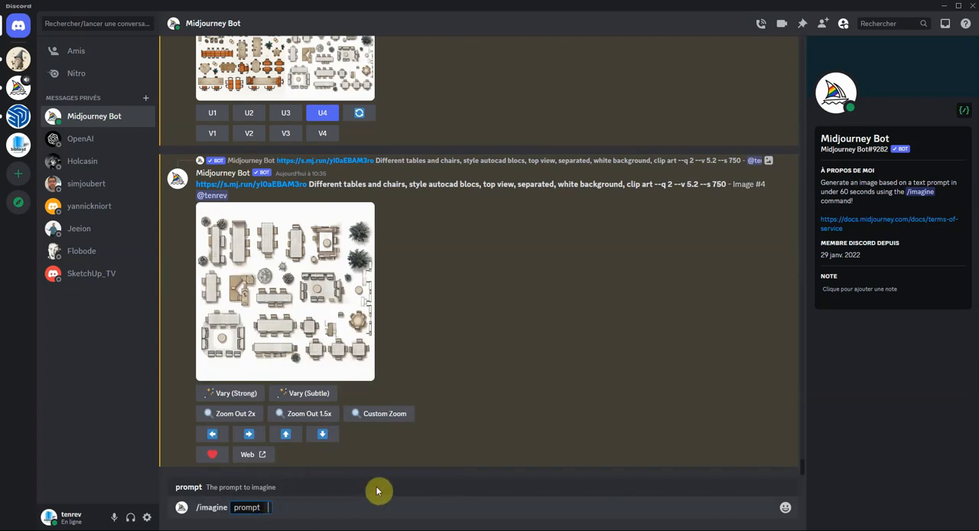
pyautogui.hotkey('ctrl', 'v')
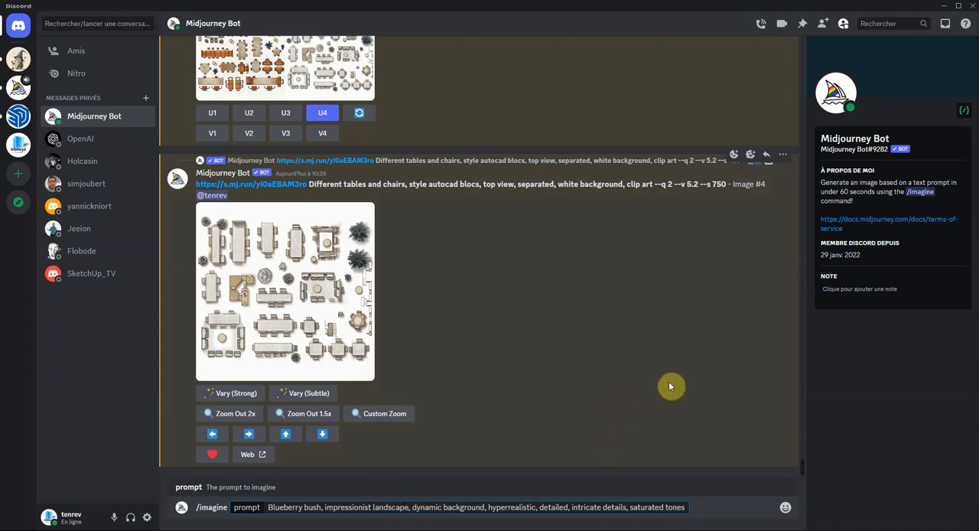
pyautogui.press('Return')
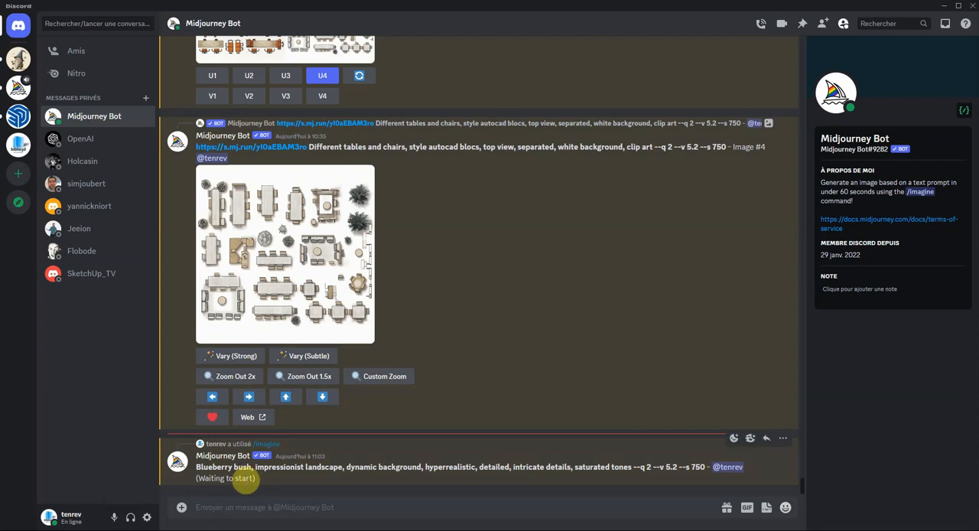
# - Run the /settings command and set the model version to "Use the latest model (5.2)"
pyautogui.write('/')
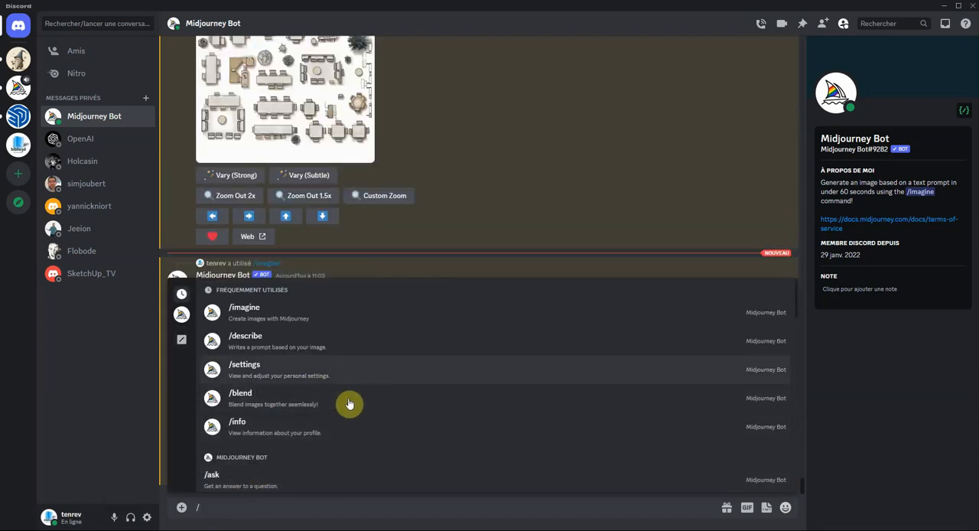
pyautogui.click(244, 368)
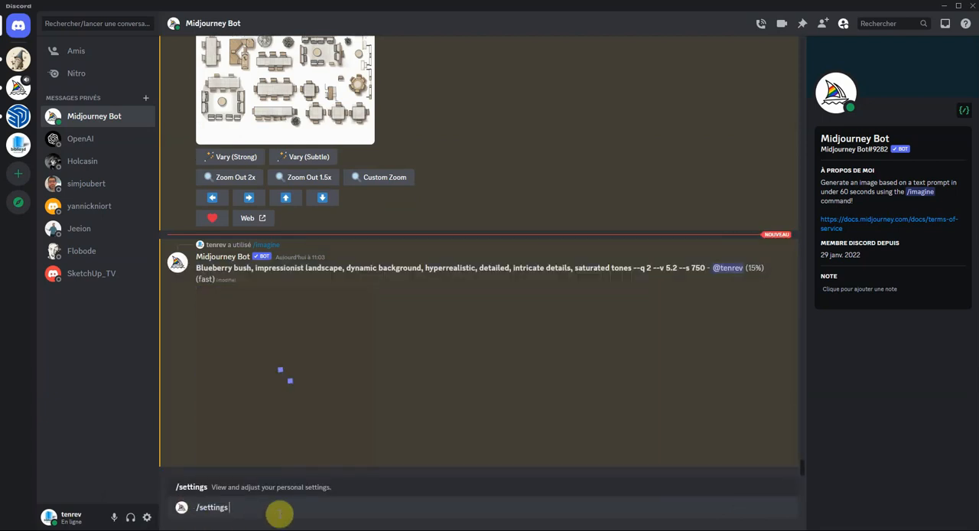
pyautogui.press('Return')
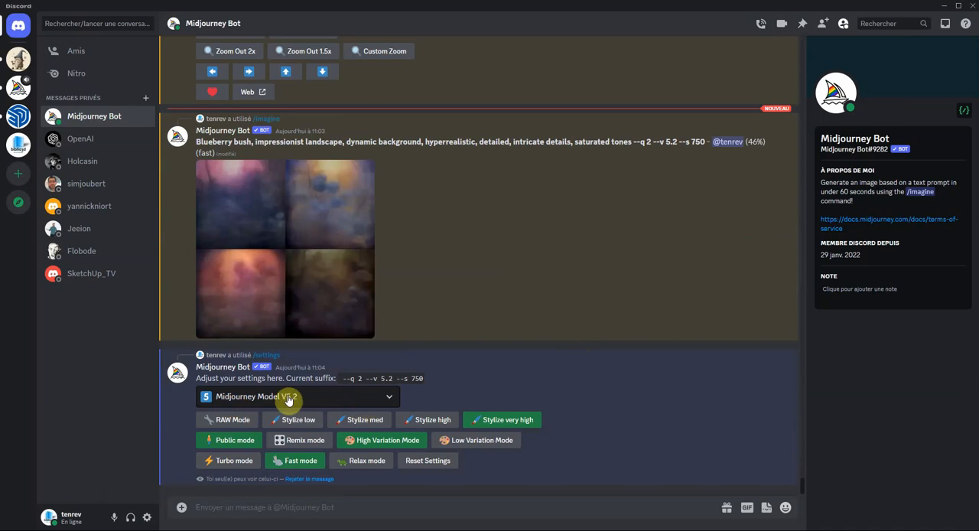
pyautogui.click(390, 403)
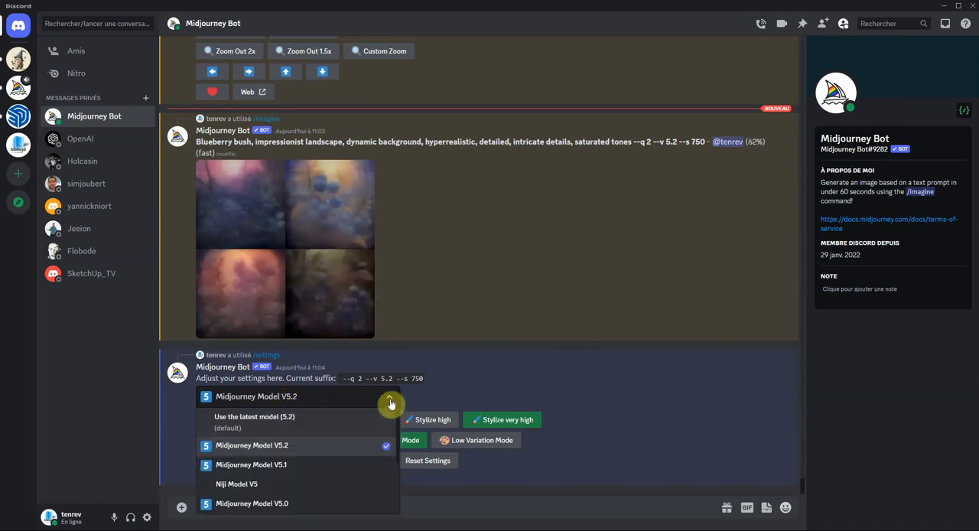
pyautogui.click(278, 421)
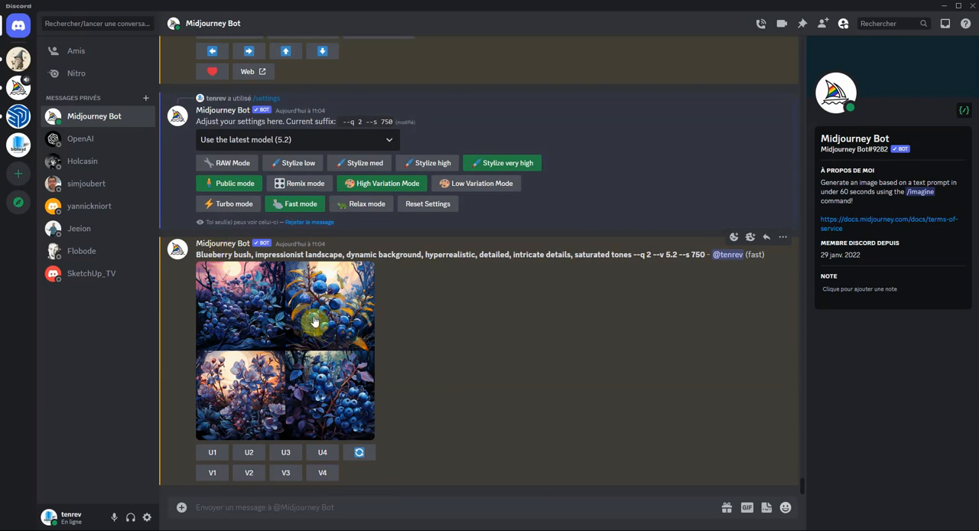
# - View the generated blueberry grid enlarged and upscale its second image
pyautogui.click(343, 380)
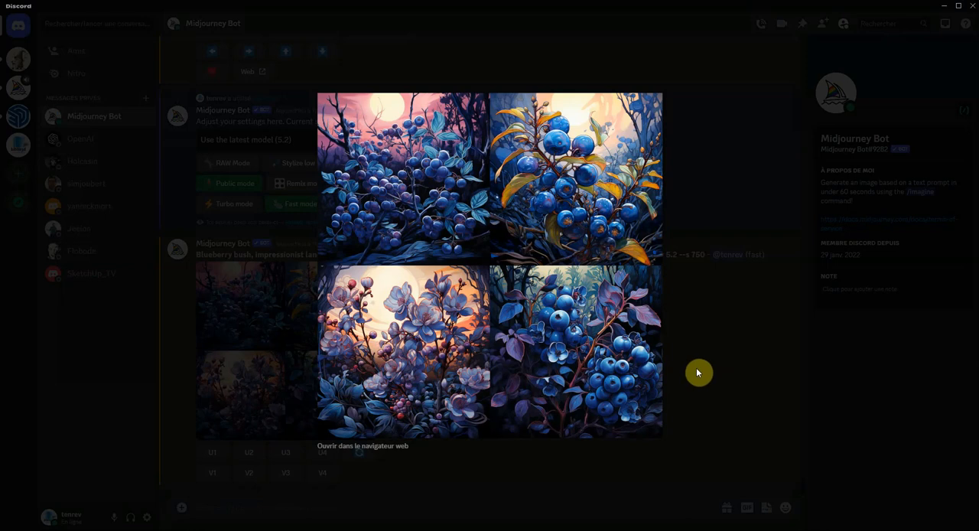
pyautogui.click(699, 354)
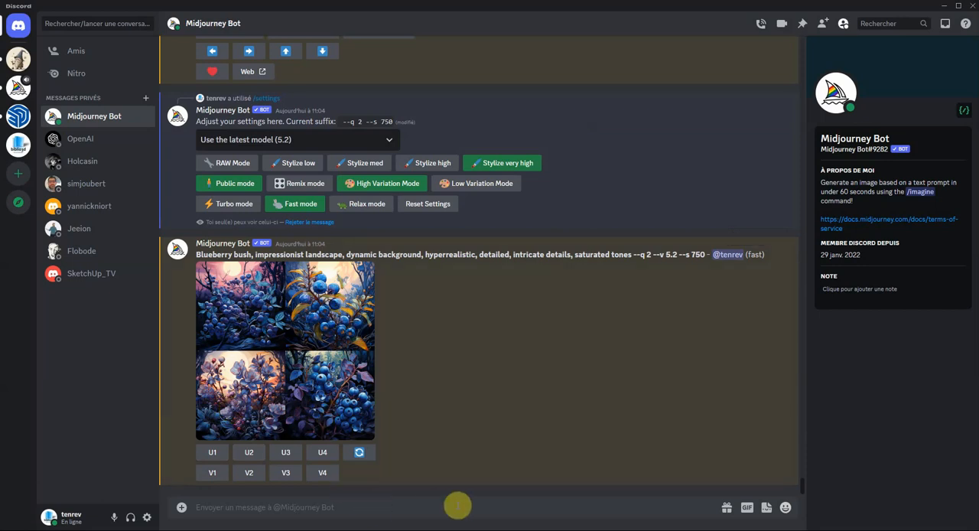
pyautogui.click(250, 453)
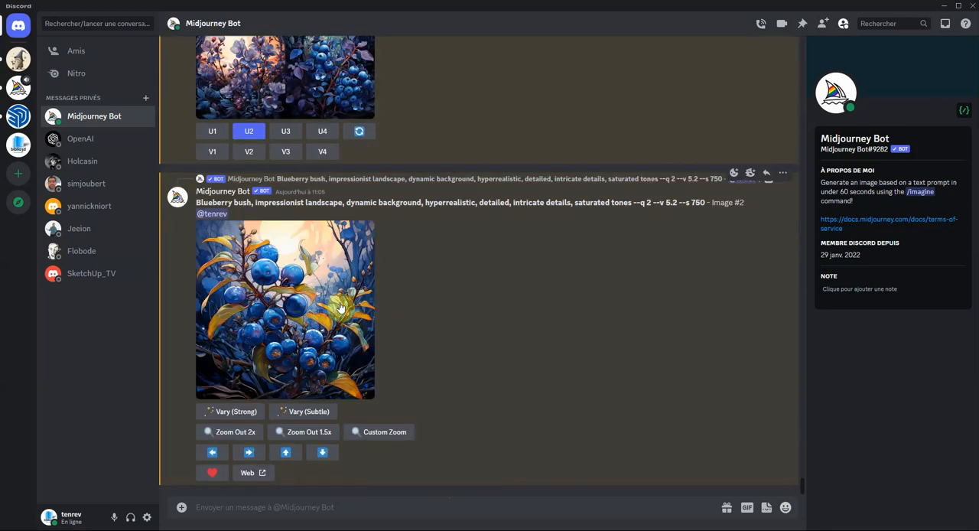
# - View the upscaled blueberry image enlarged, close it and return to the four-image grid above
pyautogui.click(334, 301)
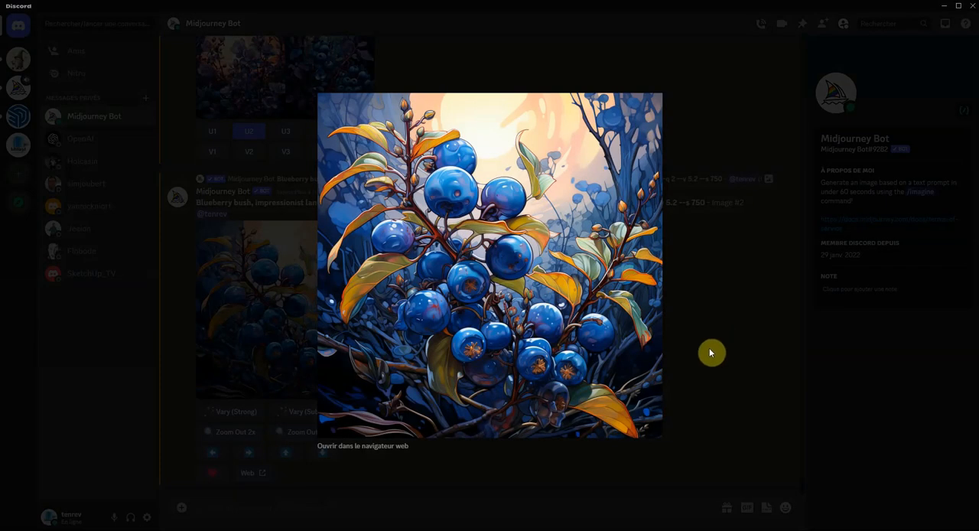
pyautogui.click(689, 341)
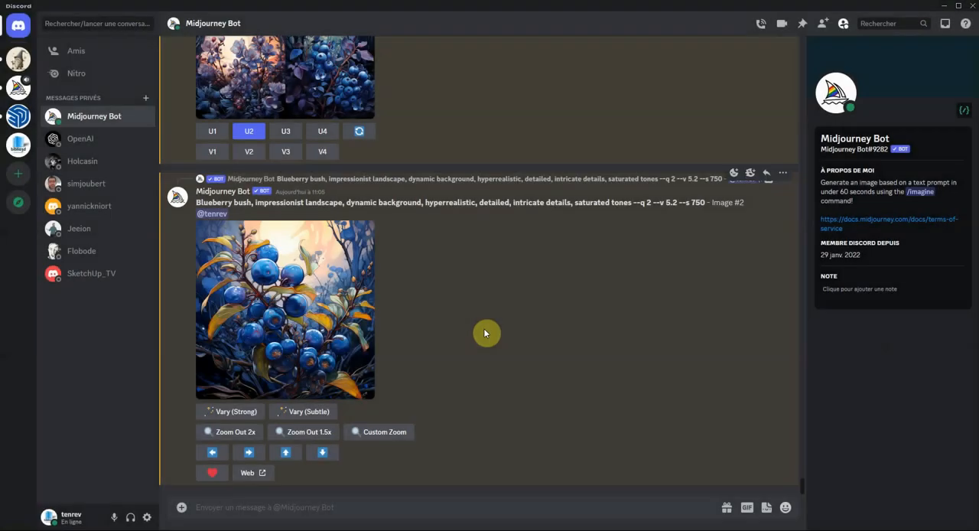
pyautogui.scroll(3, 403, 333)
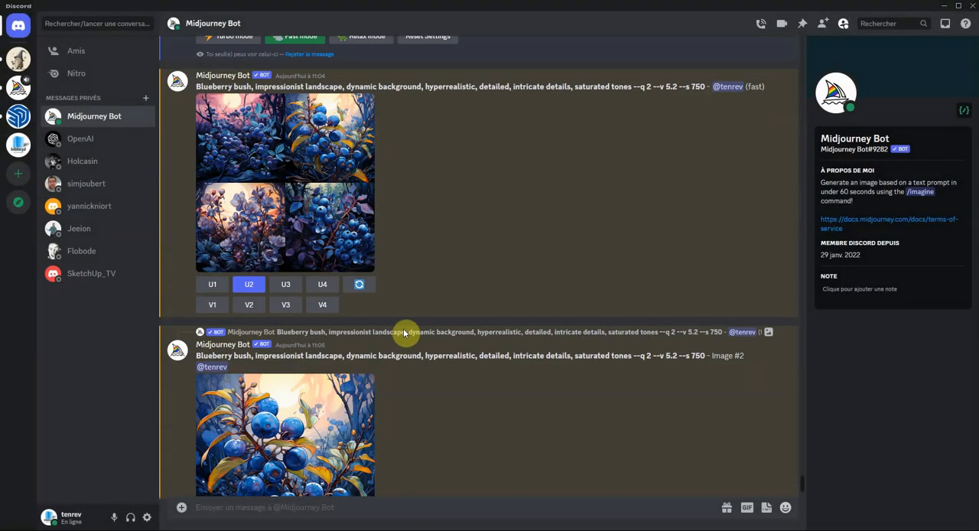
# - Generate variations of the fourth image in the four-image blueberry bush grid
pyautogui.scroll(1, 313, 260)
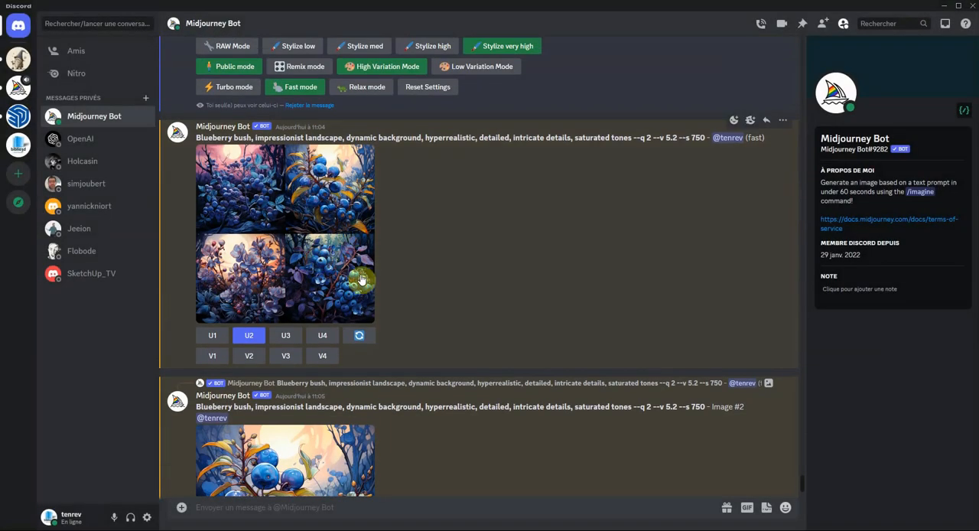
pyautogui.click(322, 358)
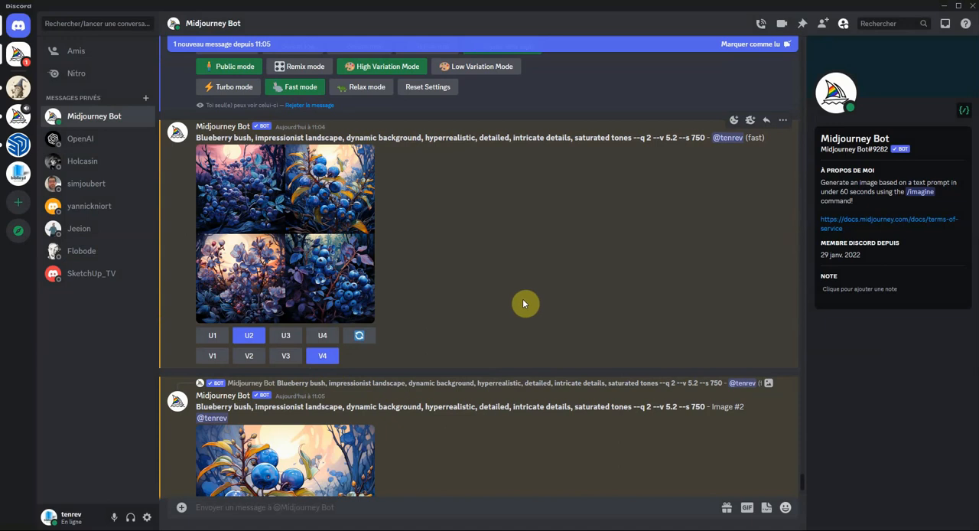
pyautogui.scroll(-4, 522, 303)
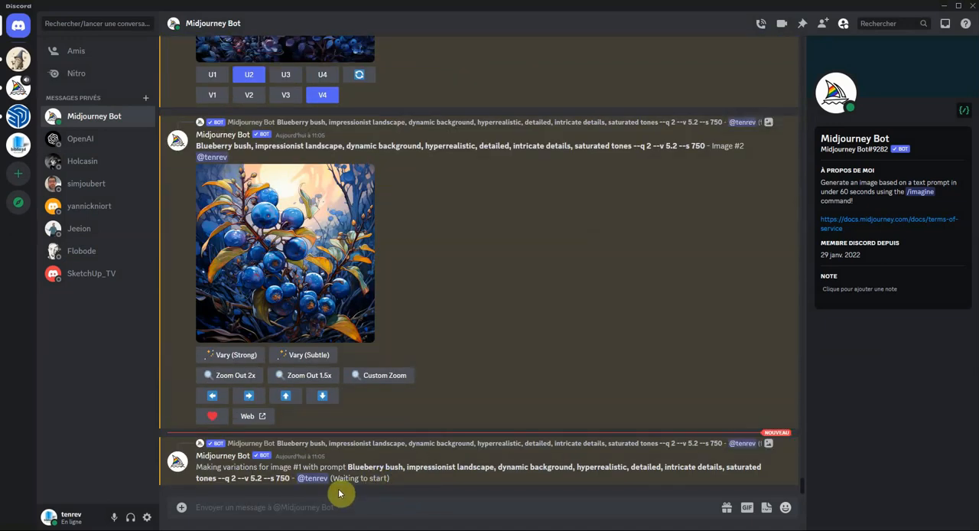
# - Review the earlier bot settings message and run the /settings command again
pyautogui.scroll(2, 528, 331)
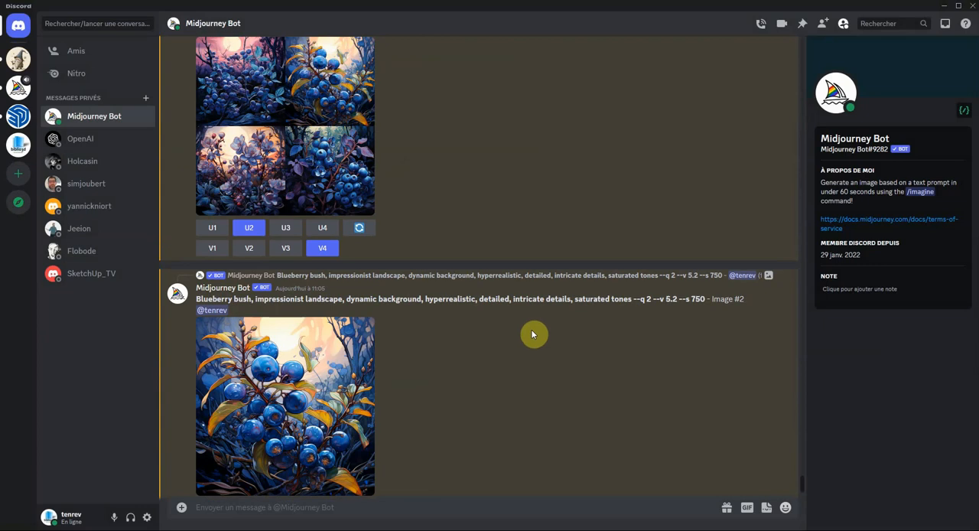
pyautogui.scroll(5, 507, 354)
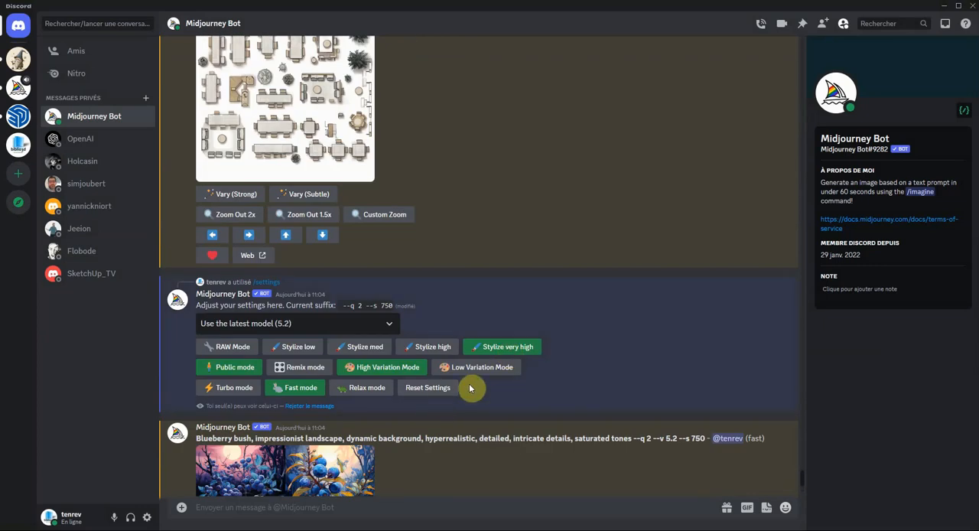
pyautogui.scroll(-1, 469, 388)
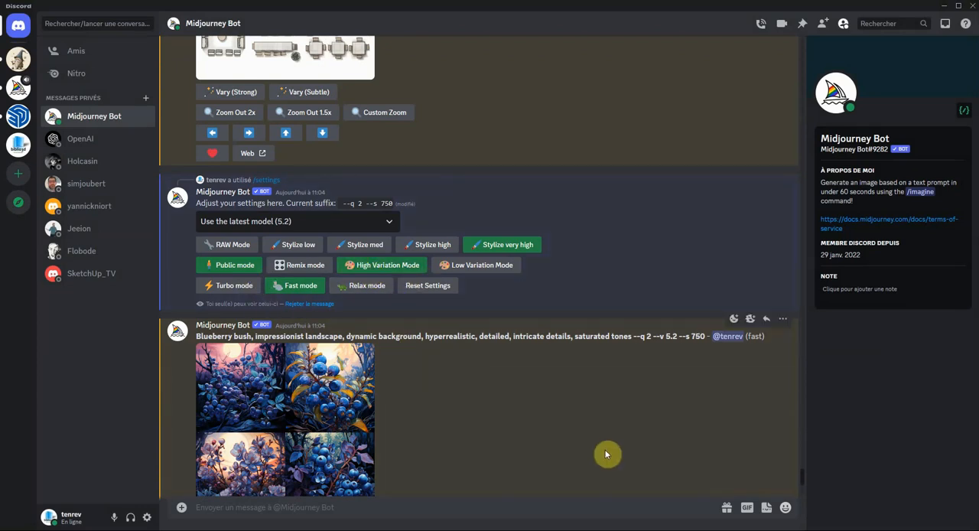
pyautogui.scroll(3, 603, 440)
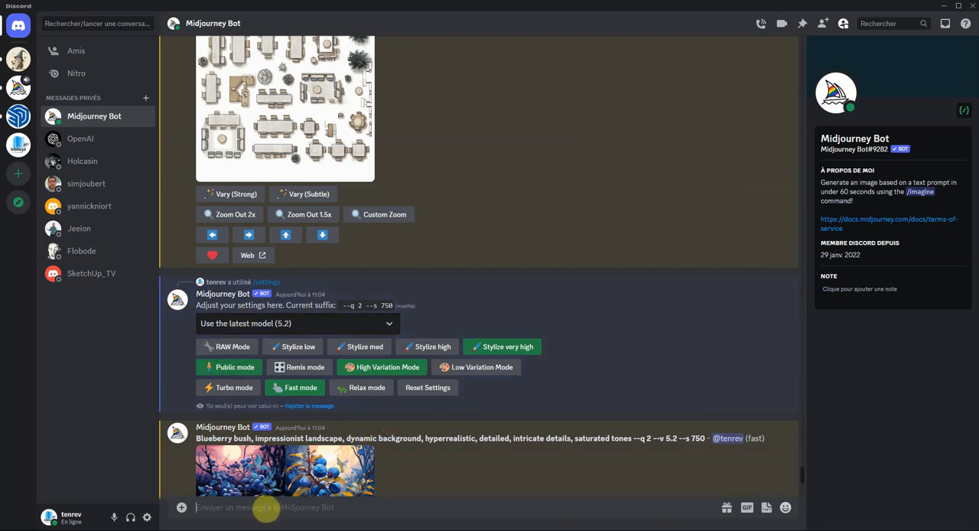
pyautogui.write('/')
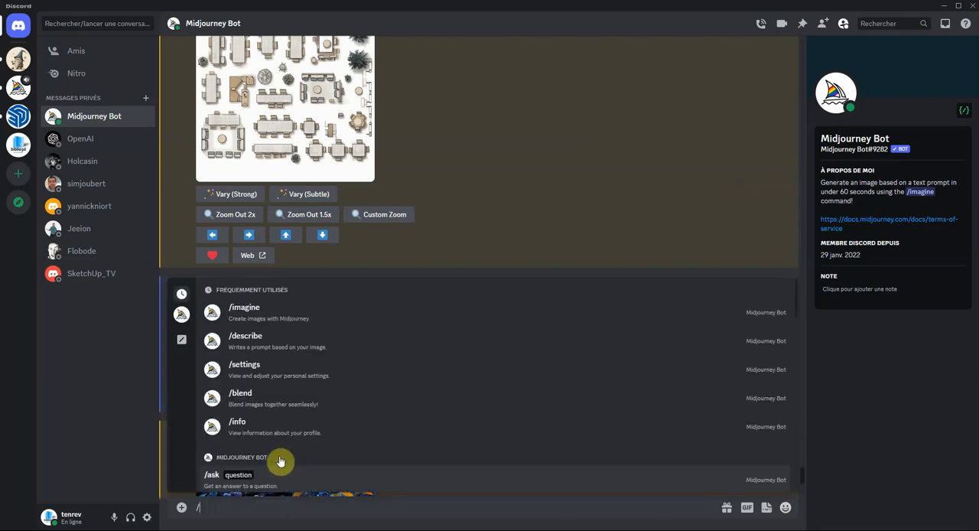
pyautogui.click(254, 372)
pyautogui.scroll(-10, 467, 325)
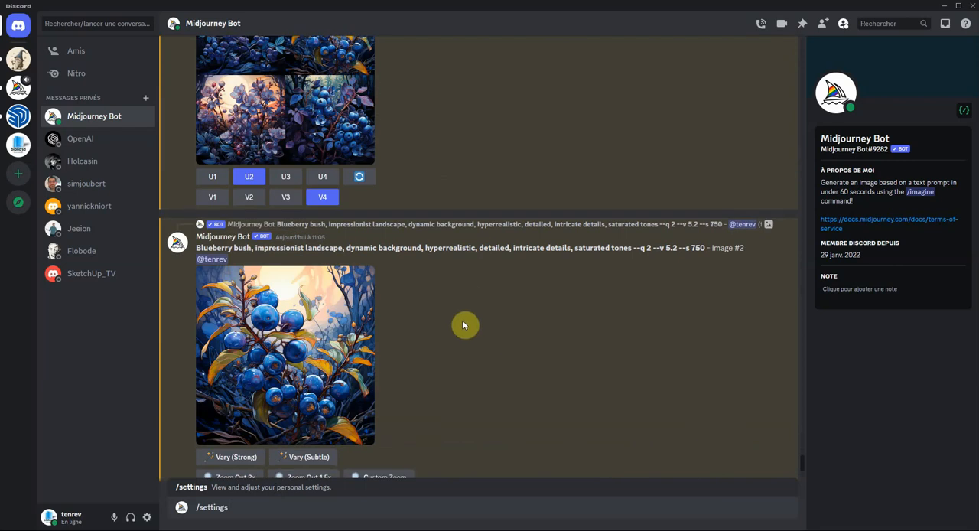
pyautogui.press('Return')
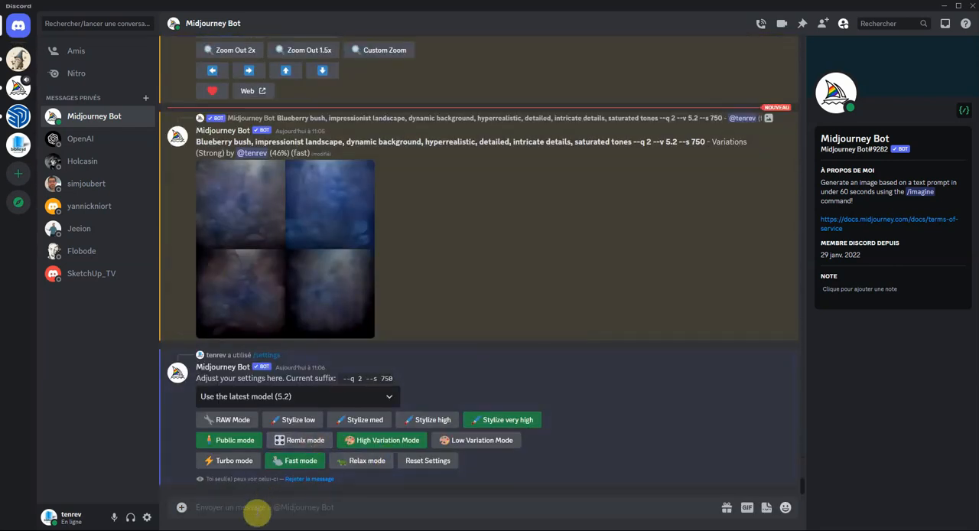
# - Run the /describe command with the image file D5_Image_20230729_110215.png
pyautogui.write('/')
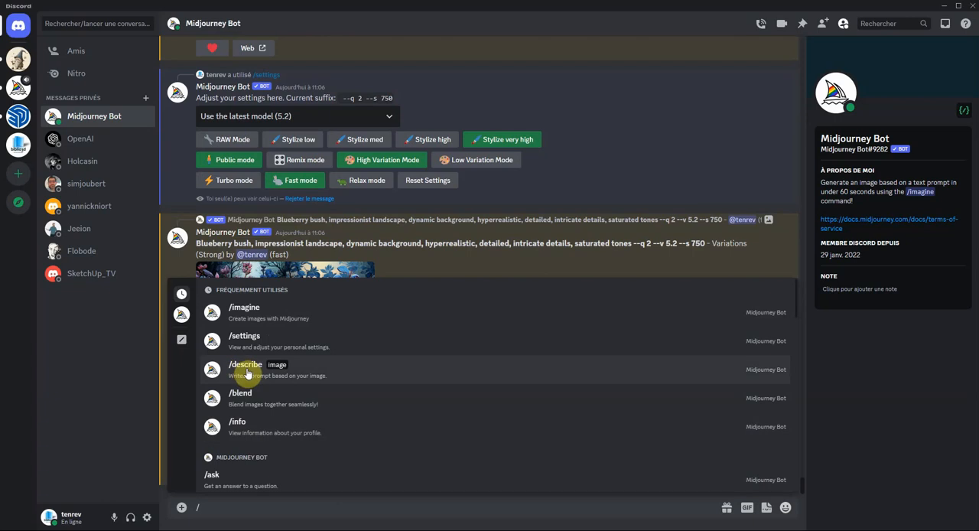
pyautogui.click(246, 371)
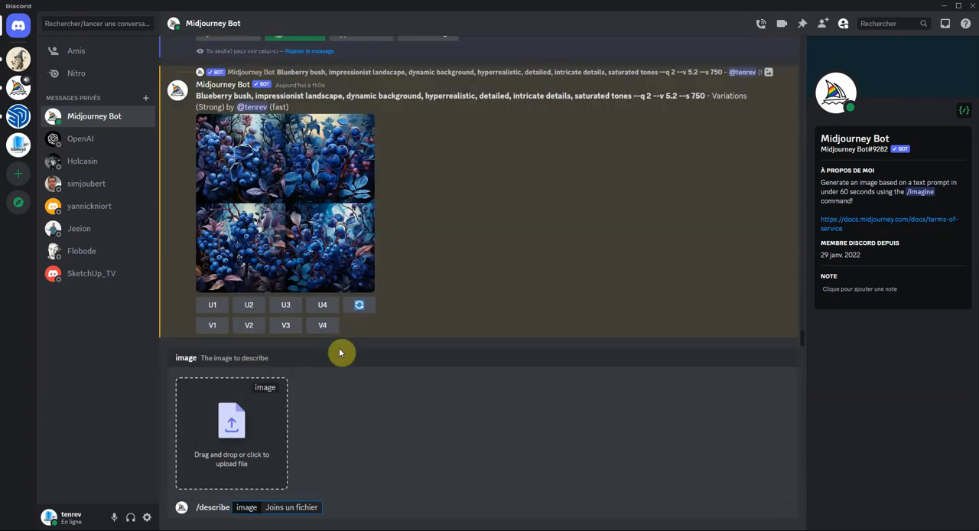
pyautogui.click(240, 429)
pyautogui.click(321, 90)
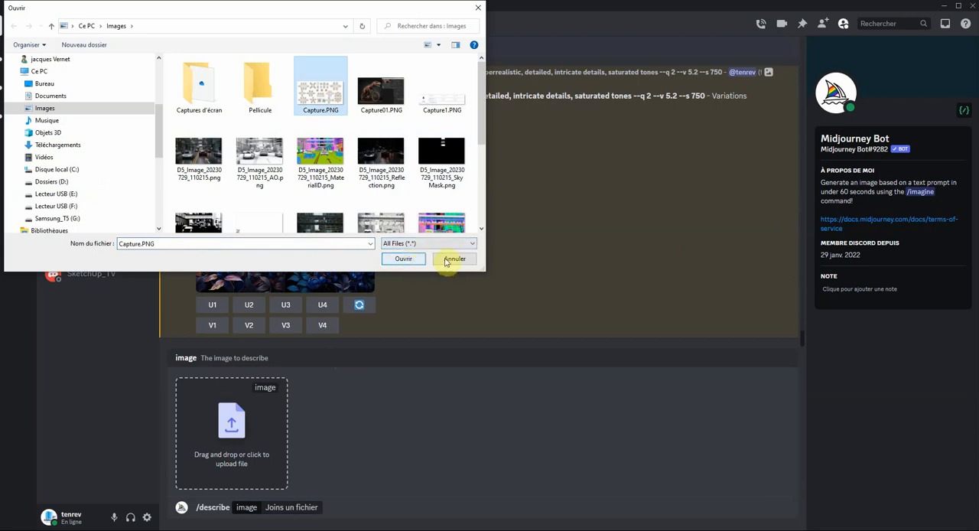
pyautogui.click(199, 153)
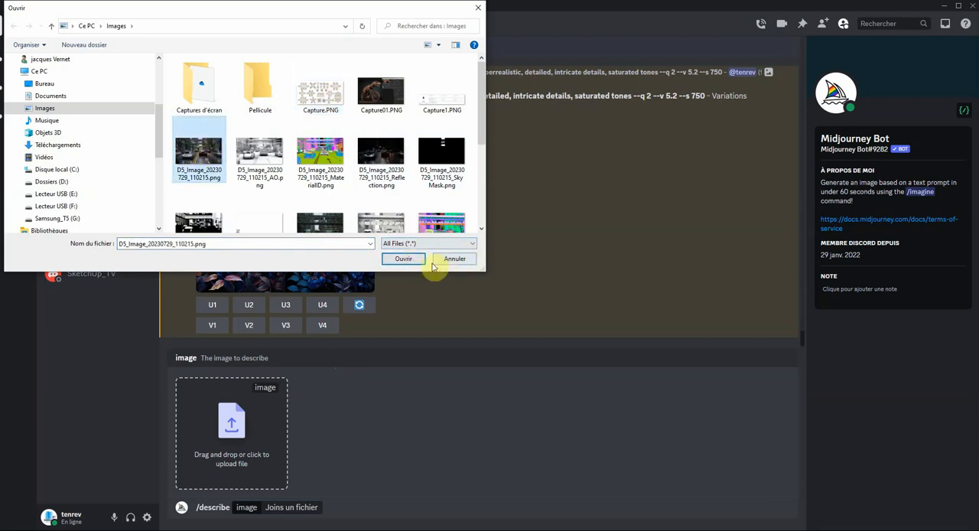
pyautogui.click(403, 259)
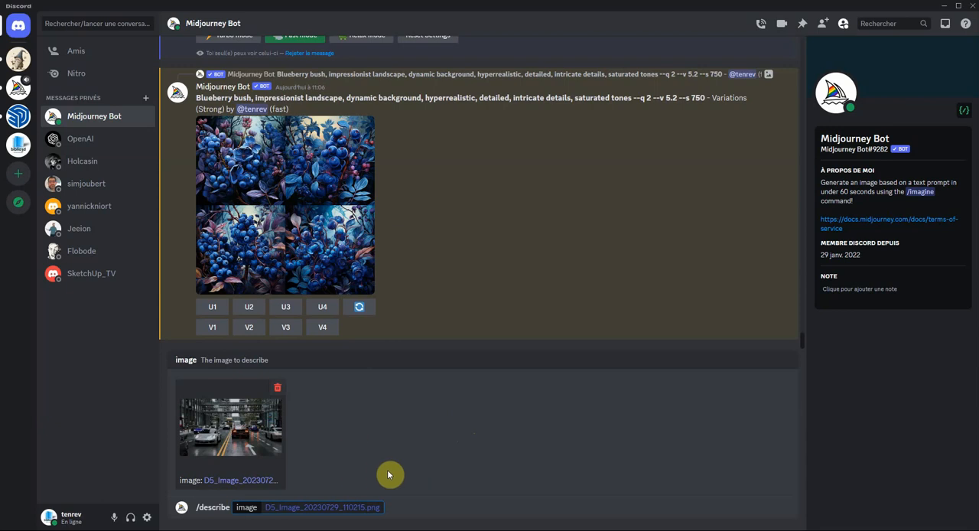
pyautogui.press('Return')
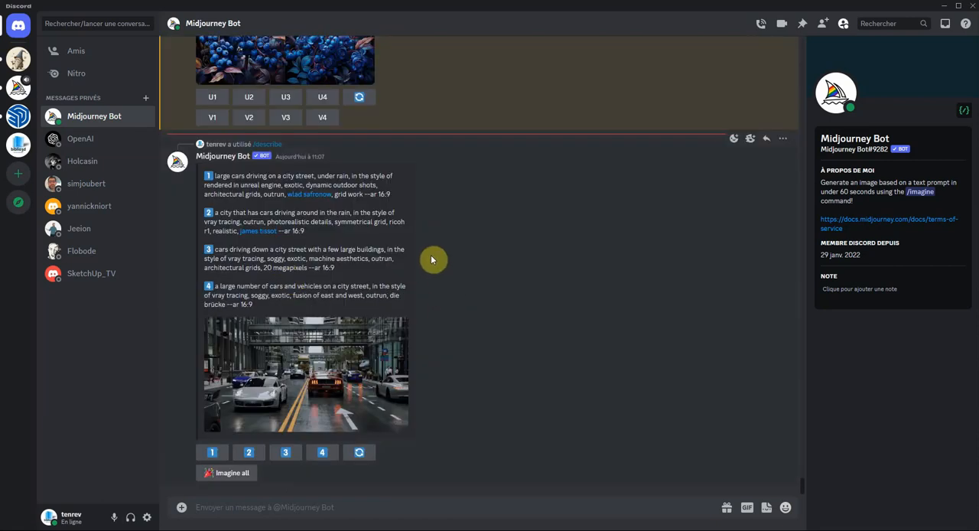
# - View the blueberry variations grid enlarged and close it
pyautogui.scroll(5, 436, 260)
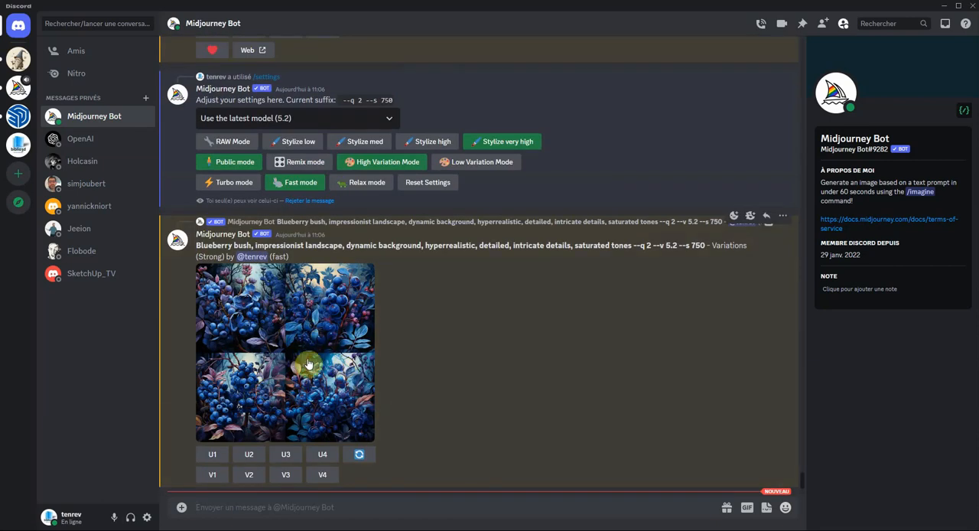
pyautogui.click(322, 352)
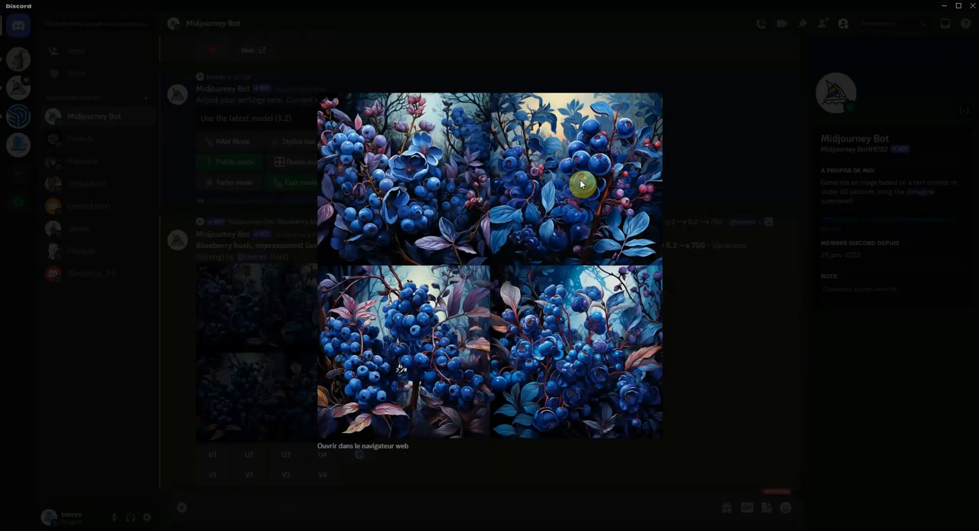
pyautogui.click(695, 331)
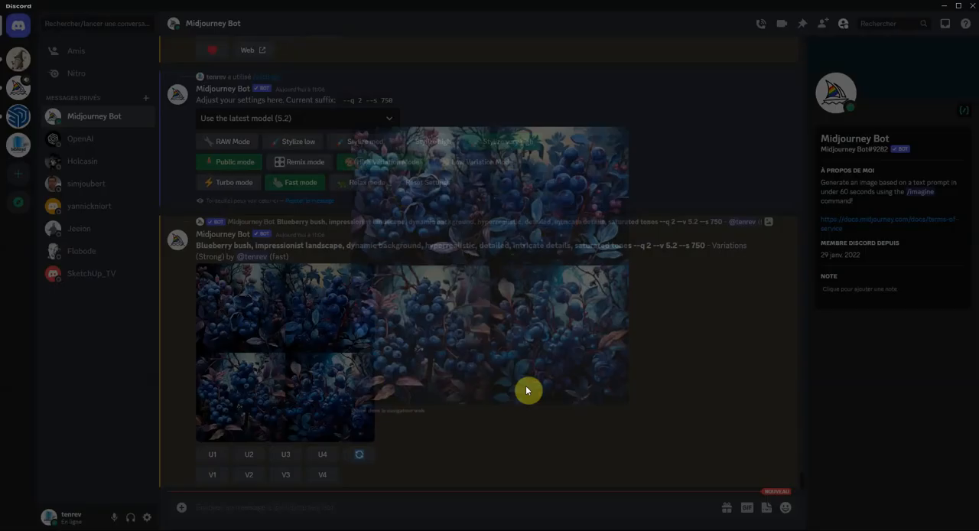
# - Return to the /describe result and generate images from its third suggested prompt
pyautogui.scroll(-5, 448, 335)
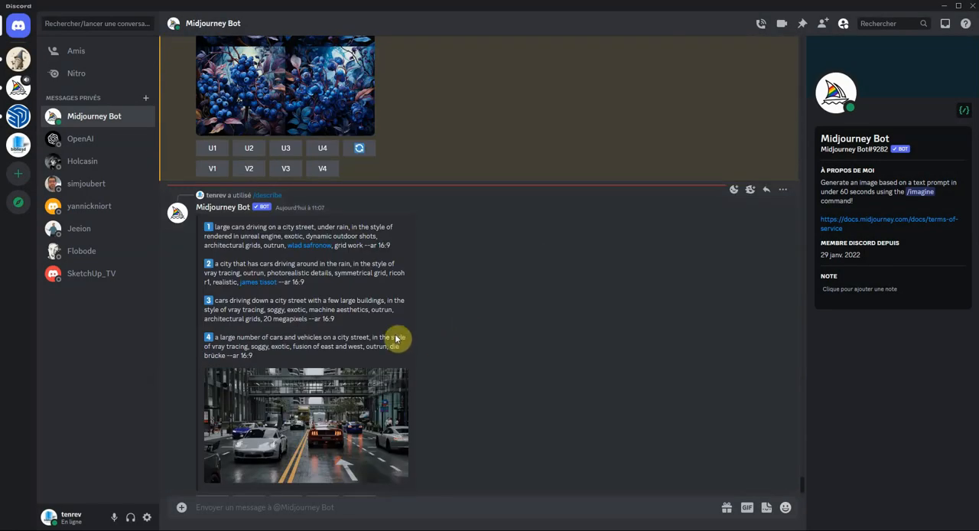
pyautogui.scroll(-1, 280, 262)
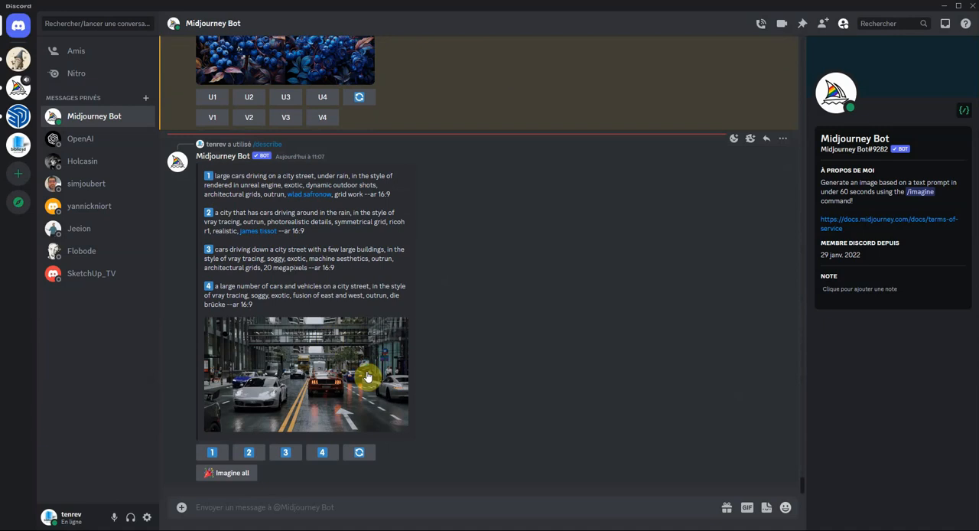
pyautogui.click(287, 454)
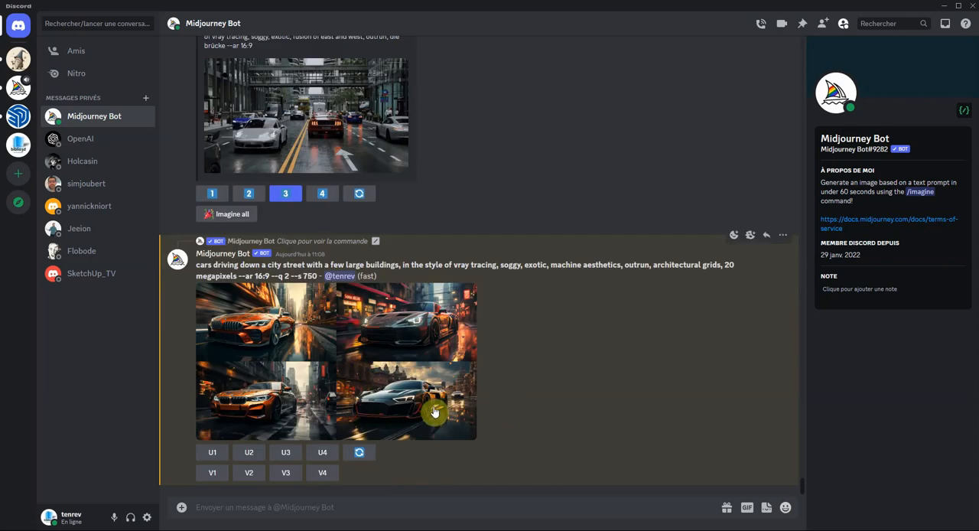
# - Inspect the generated car grid, upscale its third image and view the result enlarged
pyautogui.click(406, 344)
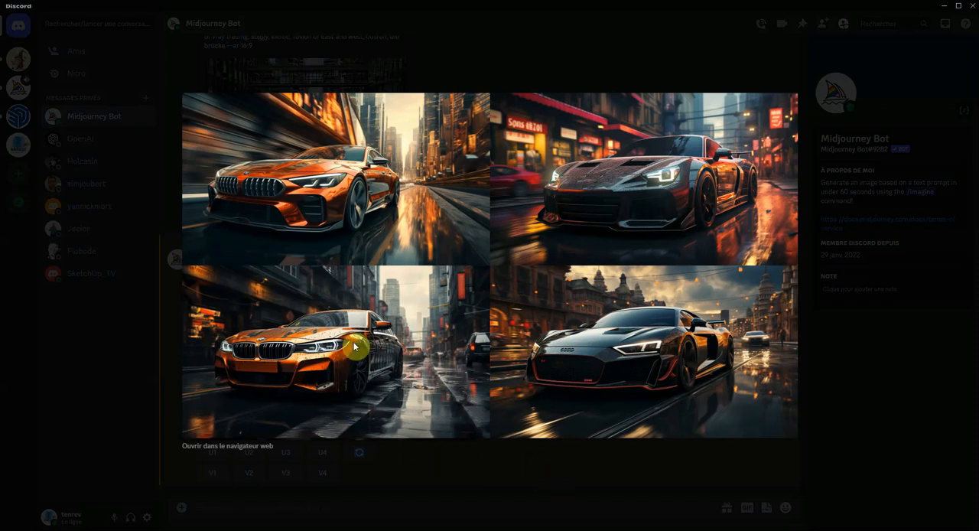
pyautogui.click(769, 463)
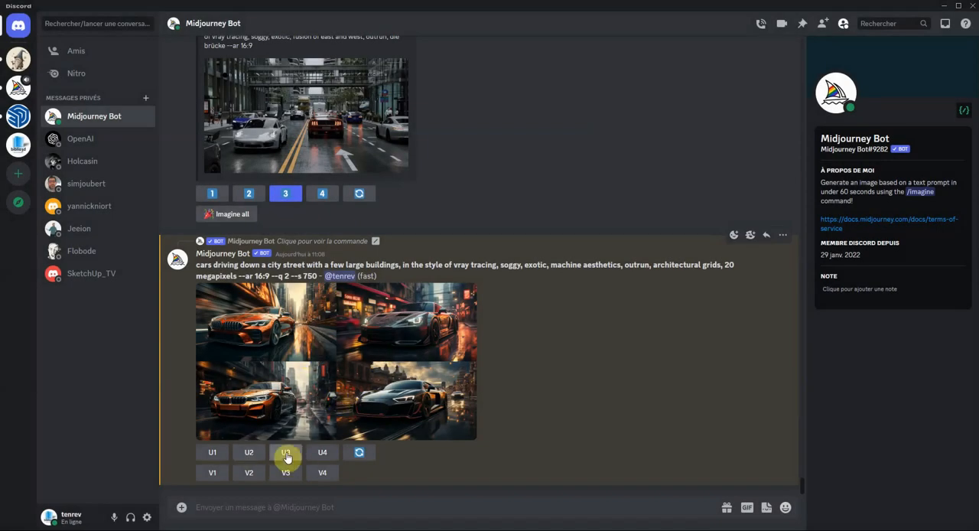
pyautogui.click(286, 457)
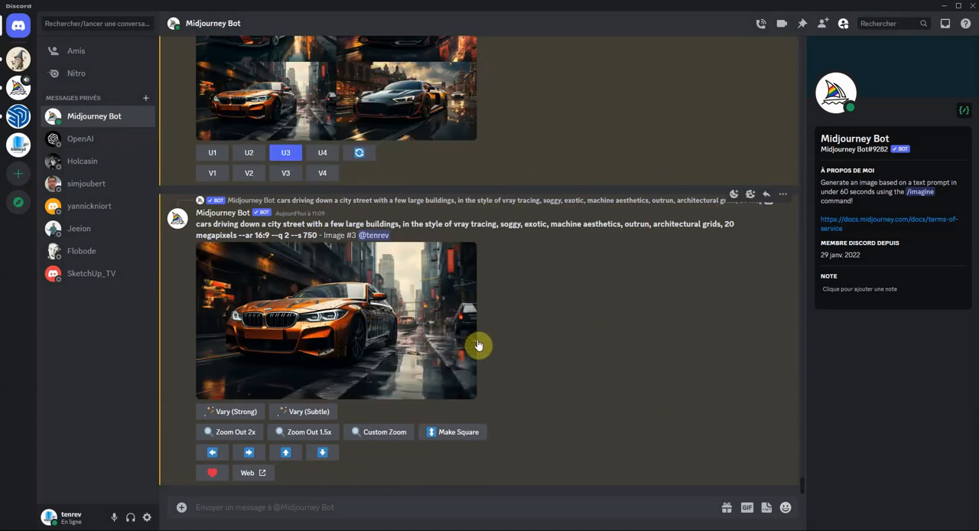
pyautogui.click(430, 299)
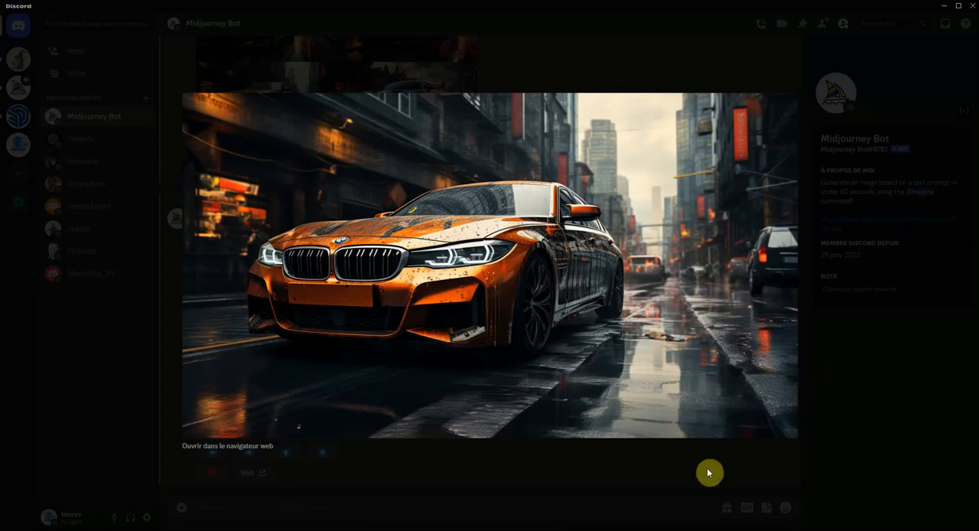
pyautogui.click(889, 391)
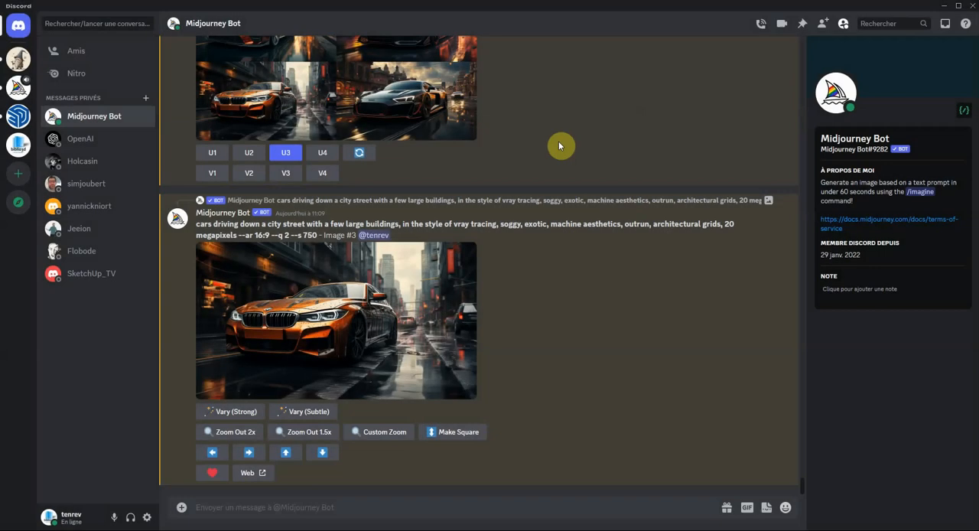
# - Open the source street image in the /describe result enlarged and copy its link
pyautogui.scroll(10, 468, 220)
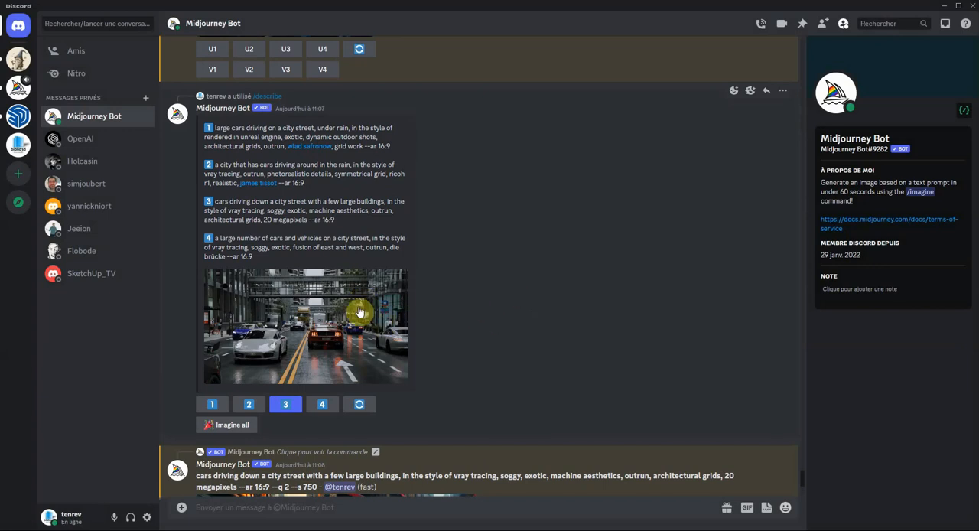
pyautogui.click(348, 309)
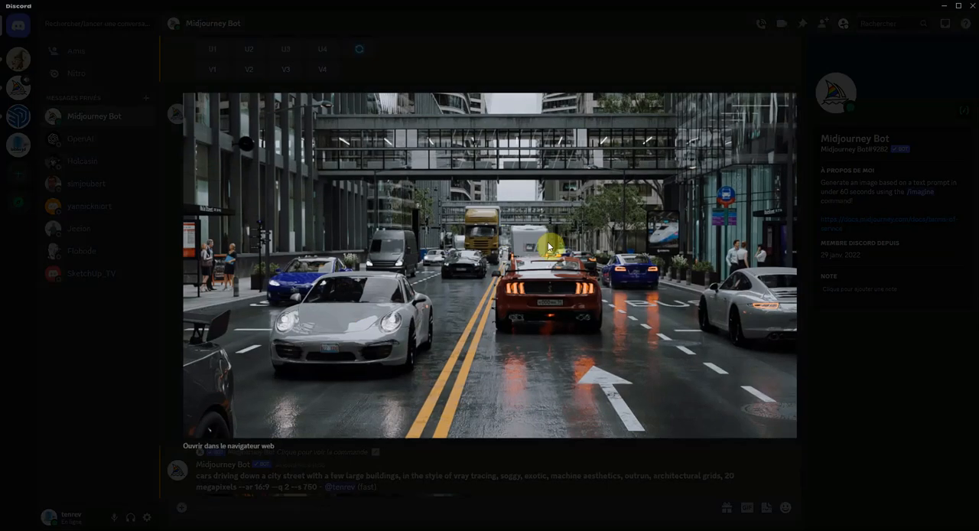
pyautogui.rightClick(476, 217)
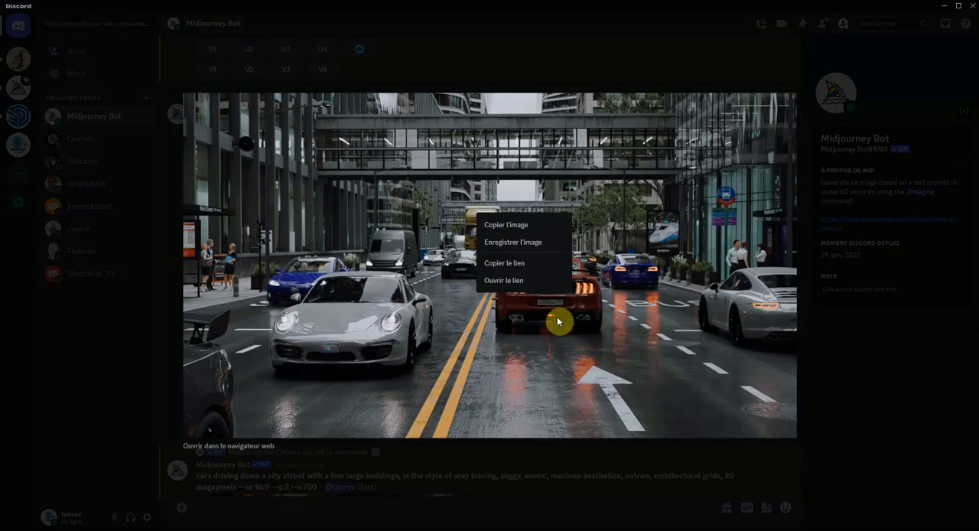
pyautogui.click(586, 332)
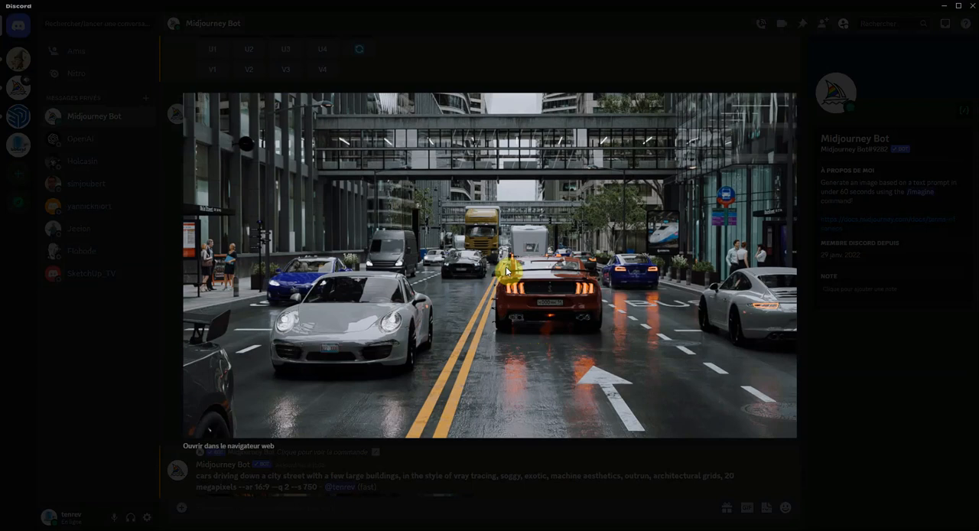
pyautogui.rightClick(516, 218)
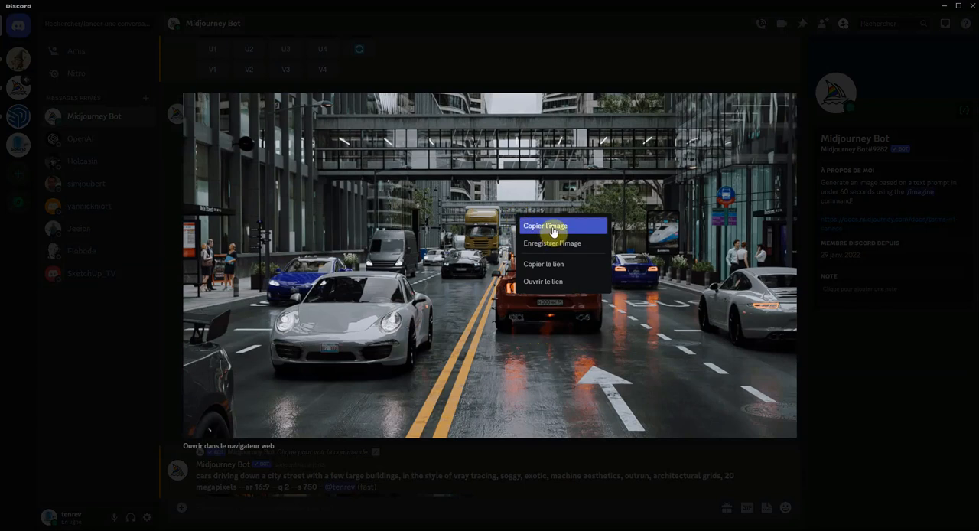
pyautogui.click(549, 268)
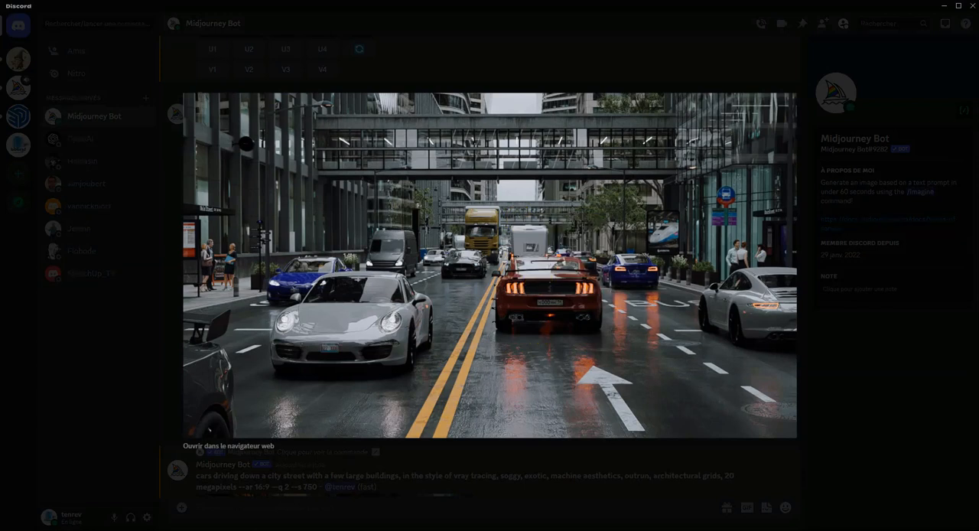
# - Switch to the browser and bring up the SketchUp plugins tutorial conversation in ChatGPT
pyautogui.hotkey('alt', 'Tab')
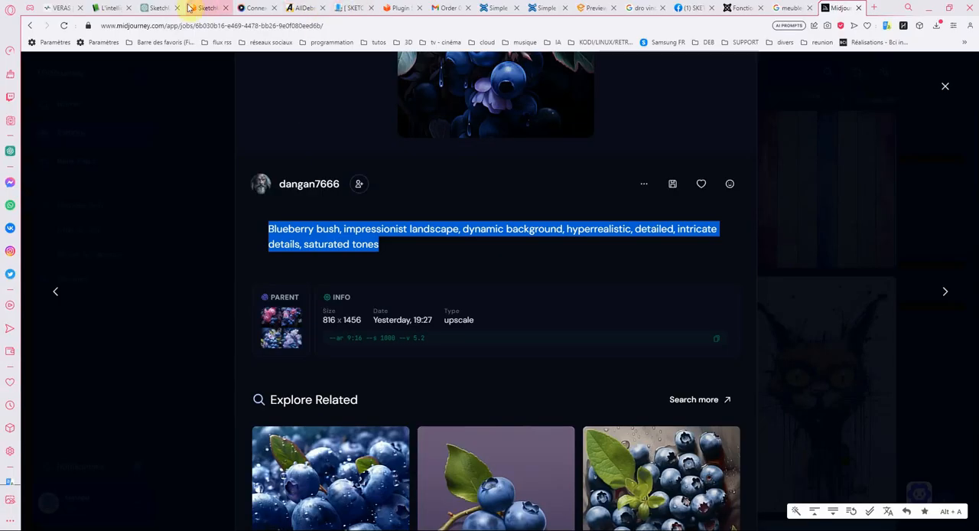
pyautogui.click(165, 10)
pyautogui.scroll(10, 372, 181)
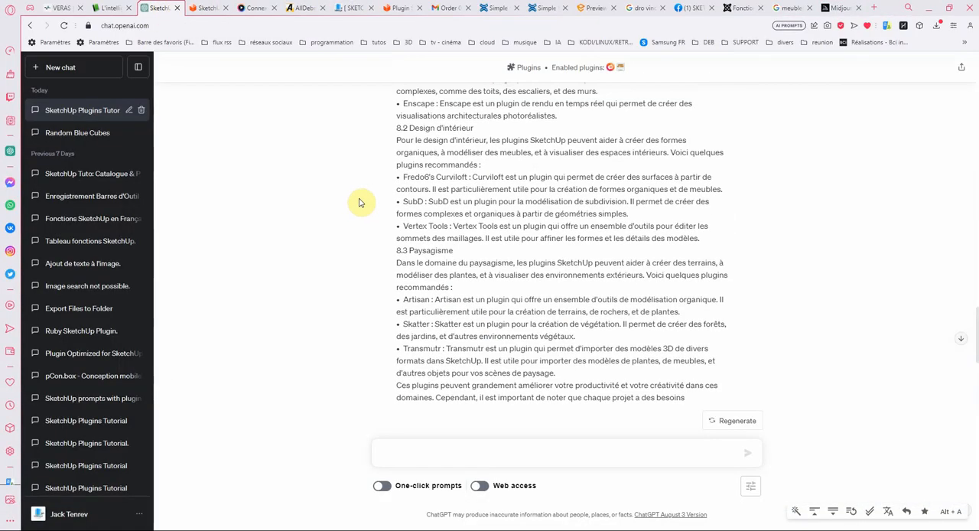
# - In a new chat, send "fait moi un prompt d'une ville , avec beaucoup de circulation dans une grande avenue , vue à hauteur des yeux"
pyautogui.scroll(10, 372, 181)
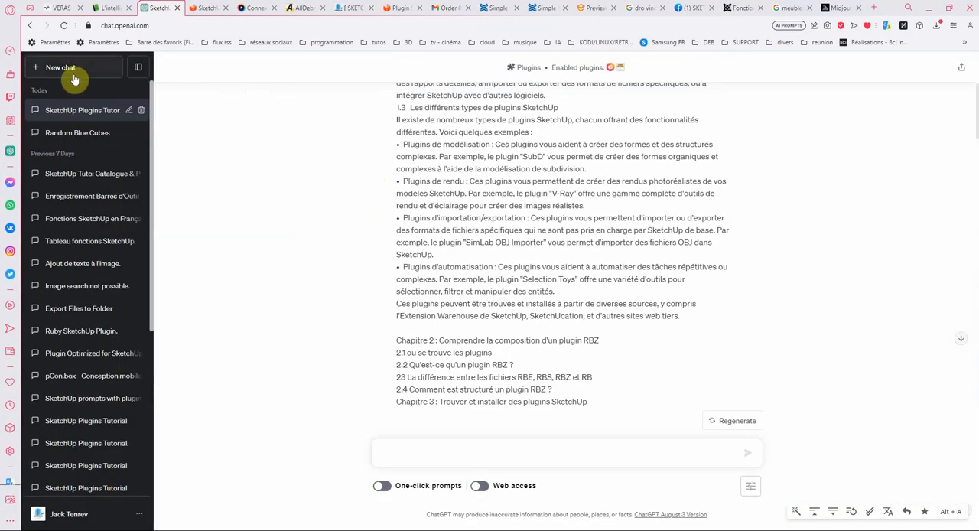
pyautogui.click(68, 71)
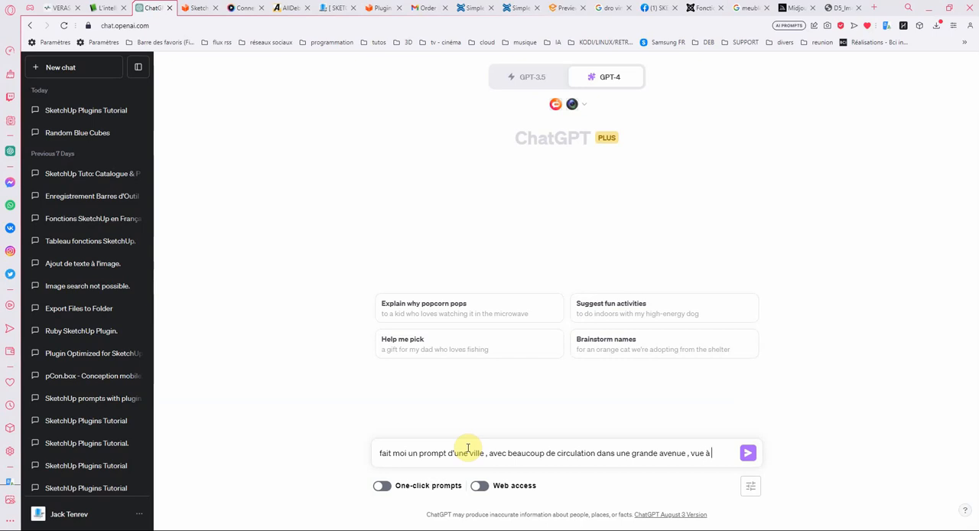
pyautogui.write('r des yeux')
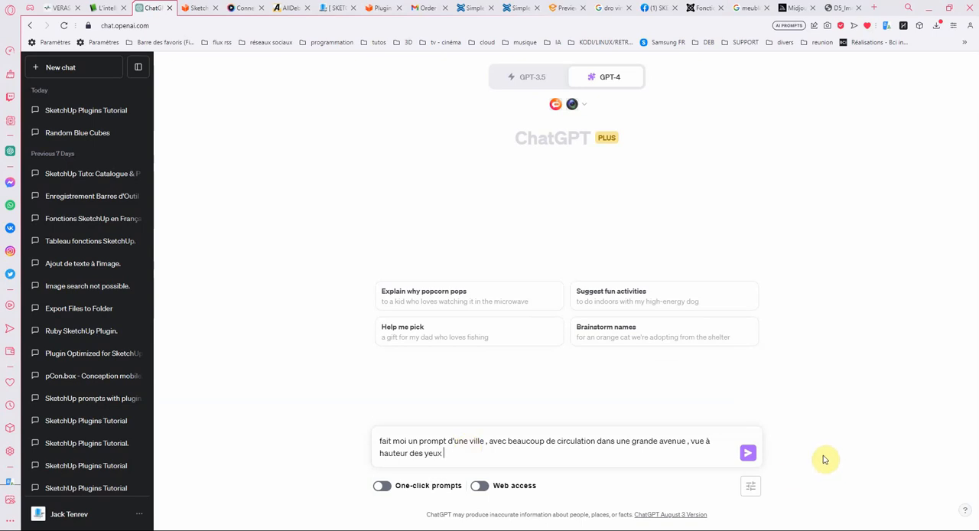
pyautogui.click(747, 453)
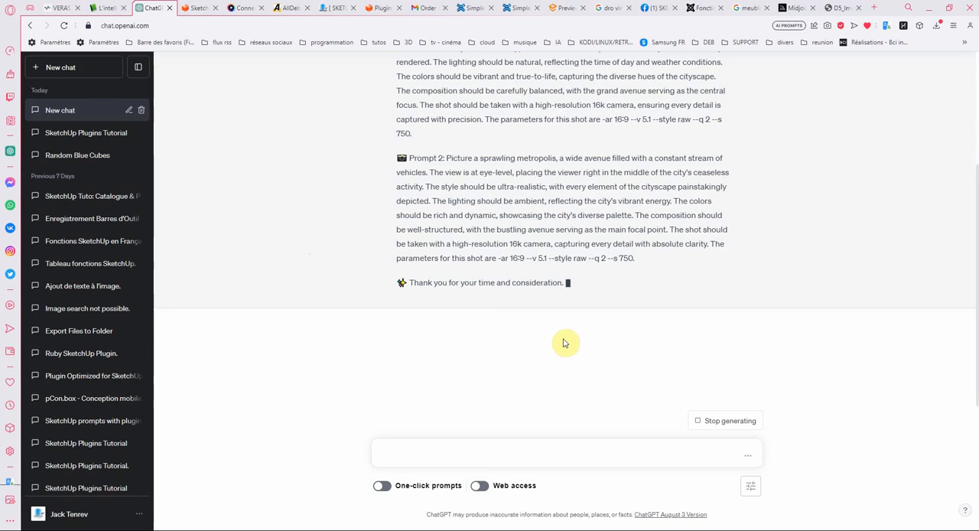
# - Copy the full text of Prompt 1 from the ChatGPT reply, including its closing parameters
pyautogui.scroll(3, 564, 341)
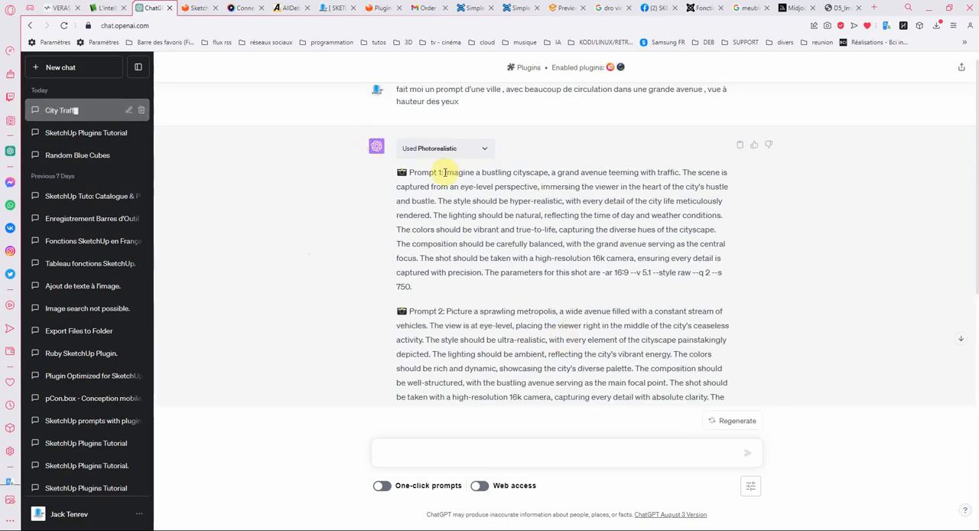
pyautogui.moveTo(446, 171); pyautogui.dragTo(481, 285)
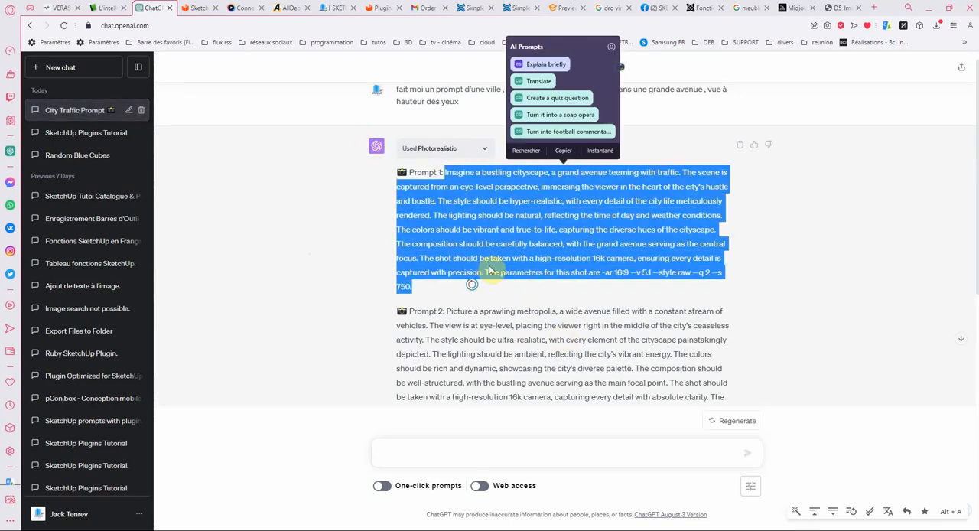
pyautogui.rightClick(489, 269)
pyautogui.click(522, 309)
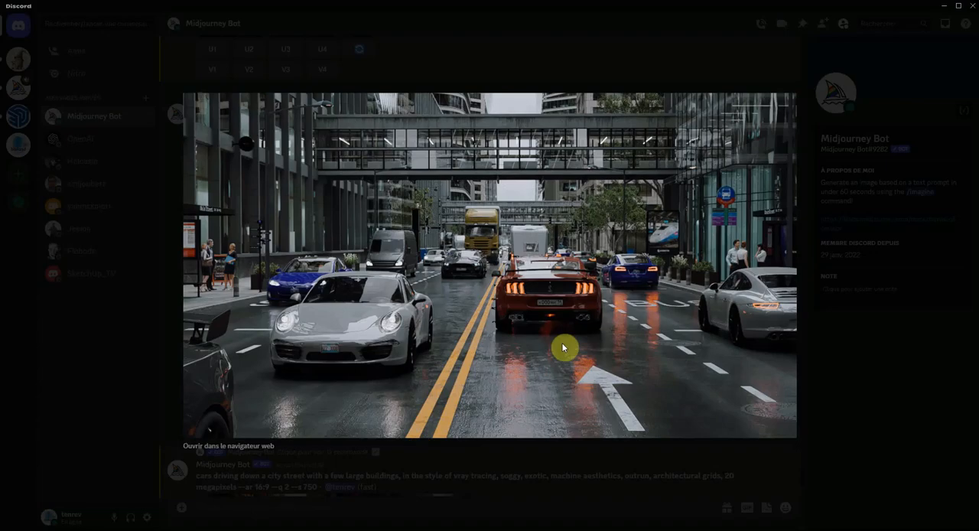
# - In Discord, close the enlarged street image and paste the copied text as the prompt of an /imagine command
pyautogui.click(822, 384)
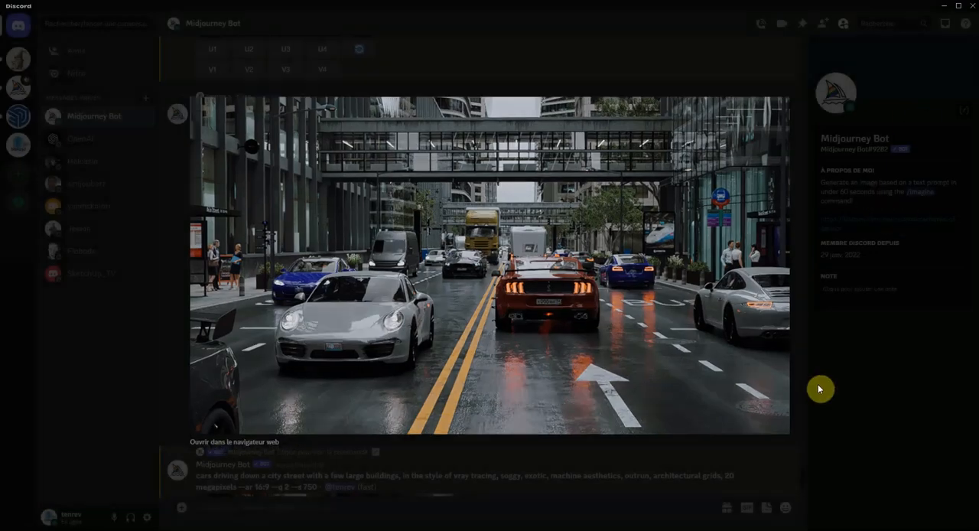
pyautogui.scroll(-10, 512, 331)
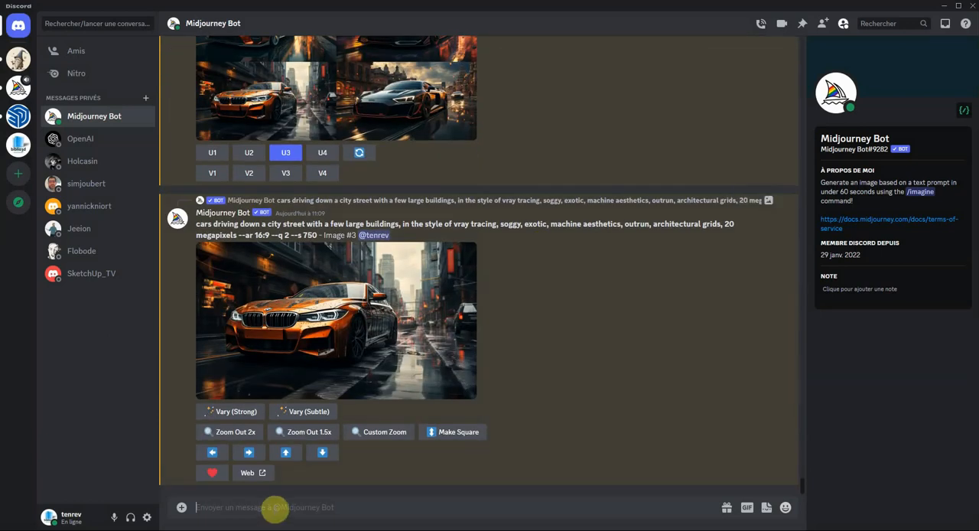
pyautogui.write('/')
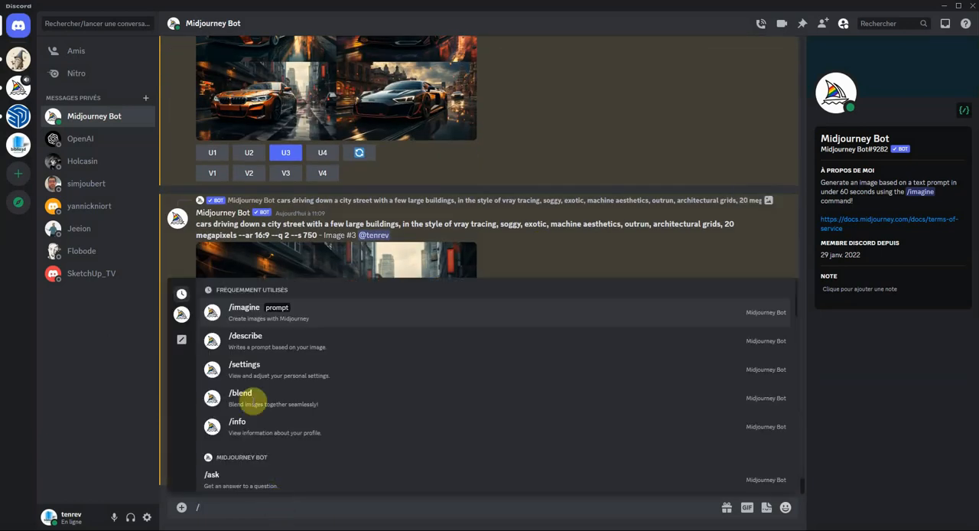
pyautogui.click(246, 311)
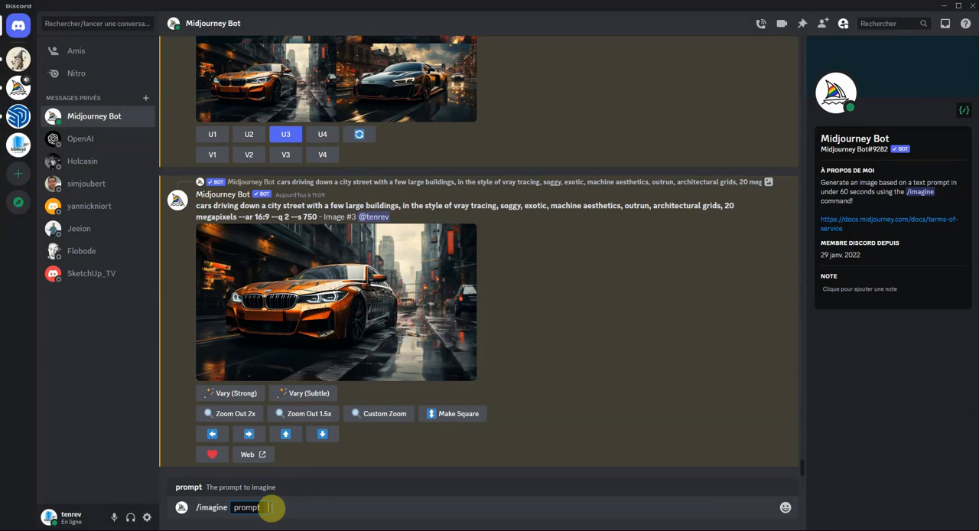
pyautogui.hotkey('ctrl', 'v')
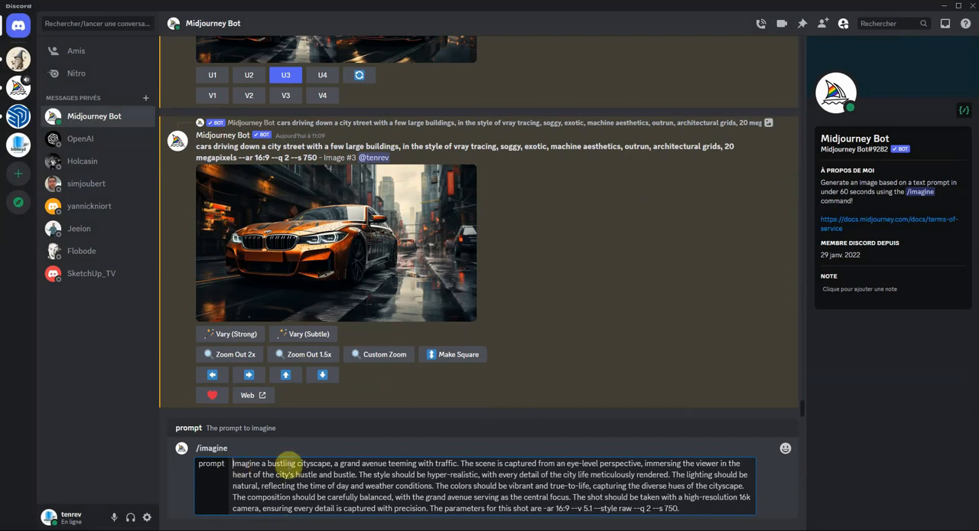
# - Copy the link of the source street image in the /describe result, then close its enlarged view
pyautogui.scroll(8, 552, 273)
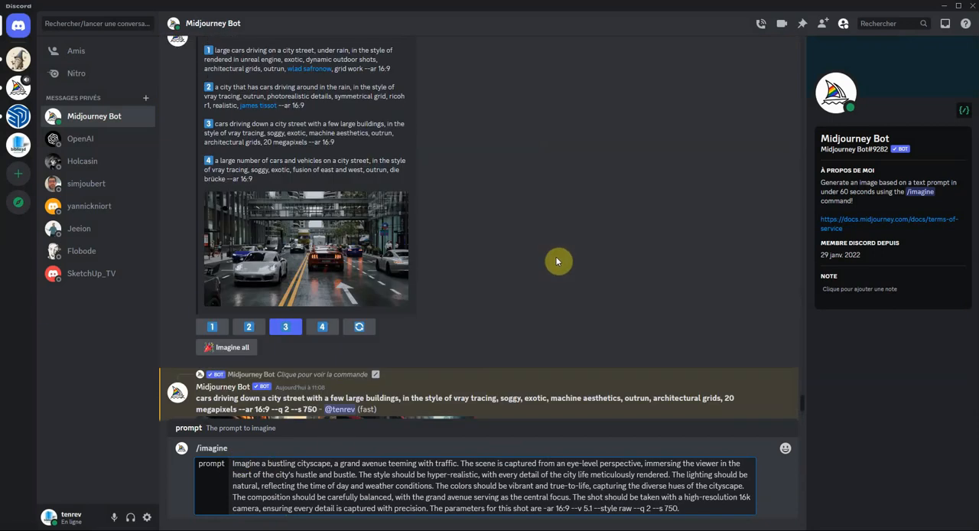
pyautogui.click(336, 227)
pyautogui.rightClick(553, 202)
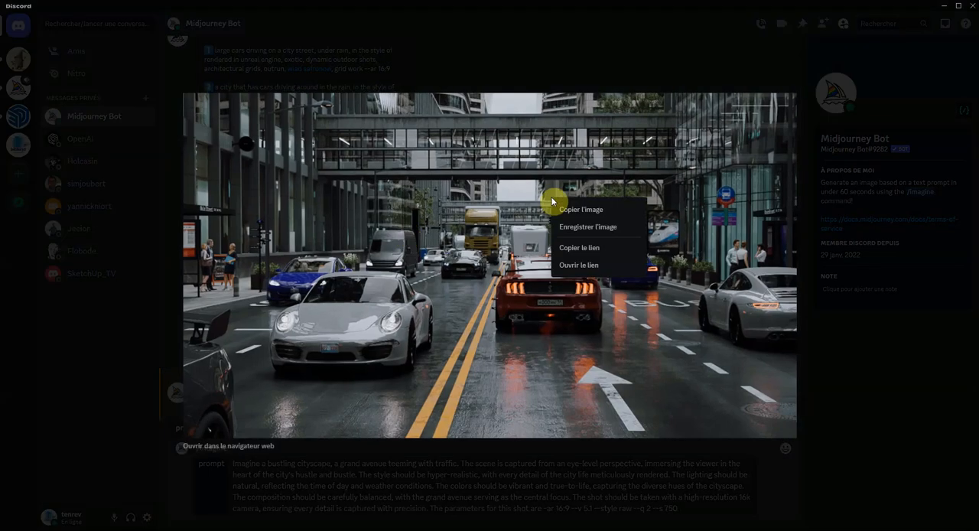
pyautogui.click(586, 247)
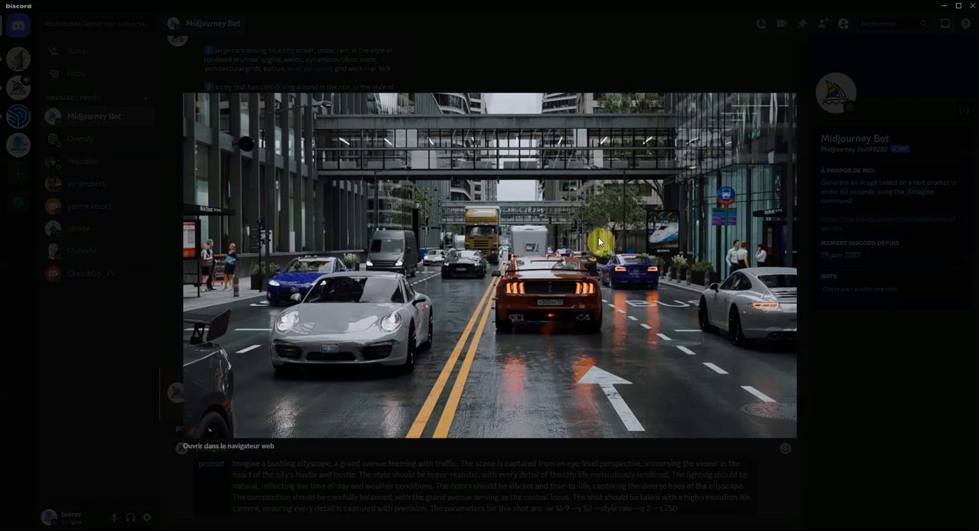
pyautogui.click(861, 403)
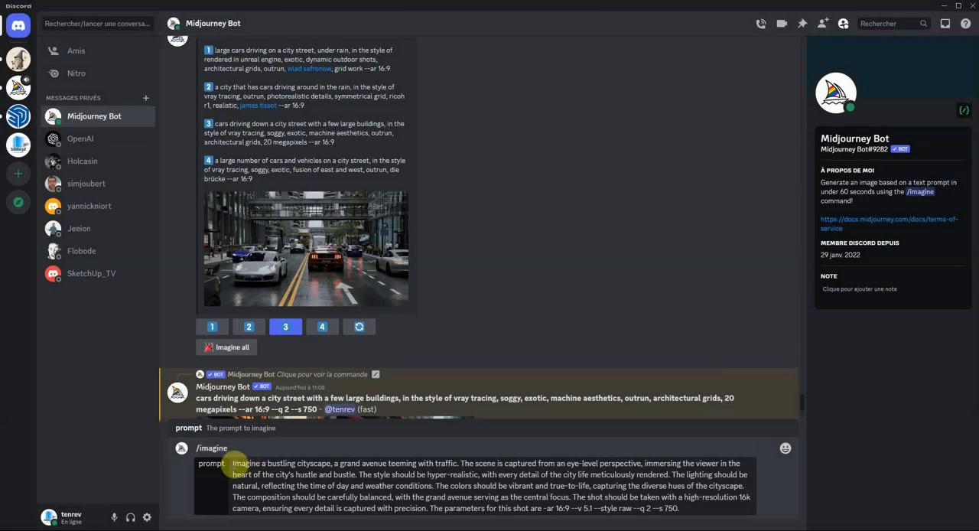
# - Insert the image link before the prompt text and try to submit the /imagine command
pyautogui.click(232, 465)
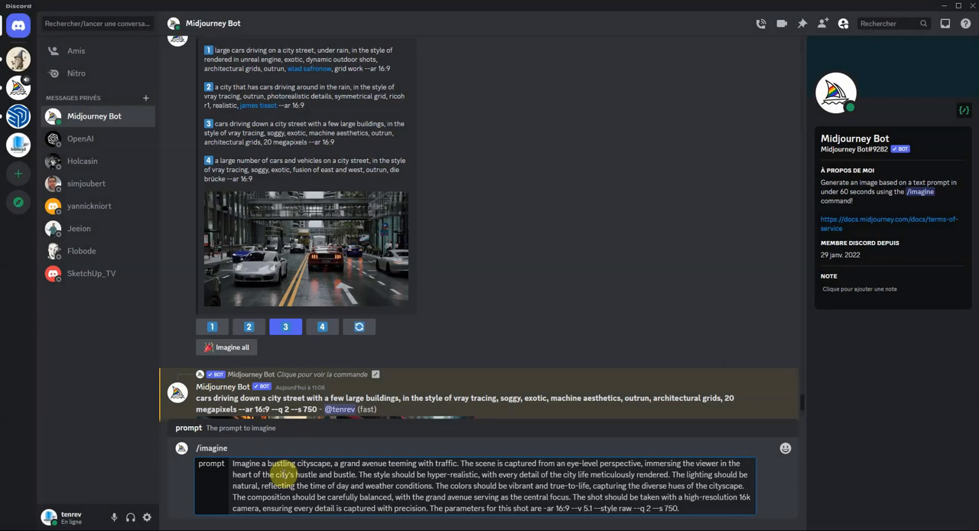
pyautogui.hotkey('ctrl', 'v')
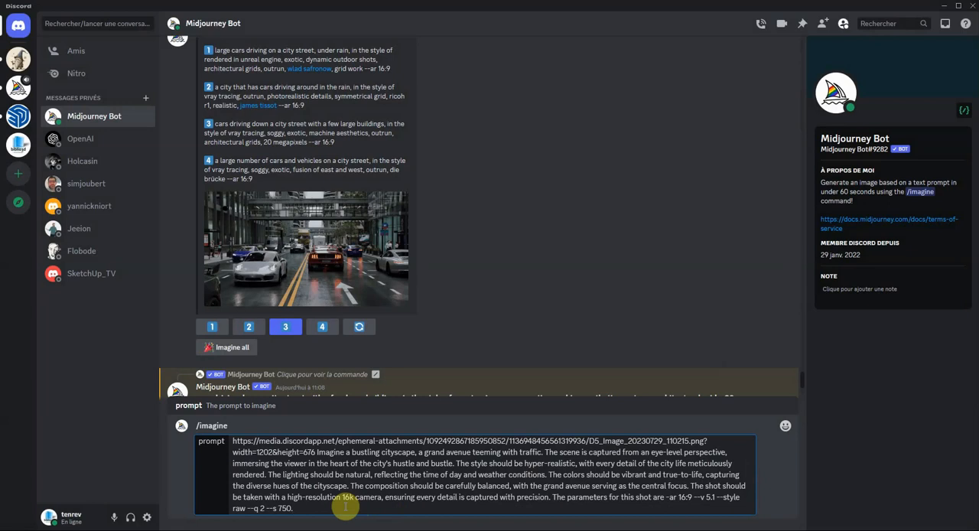
pyautogui.press('Return')
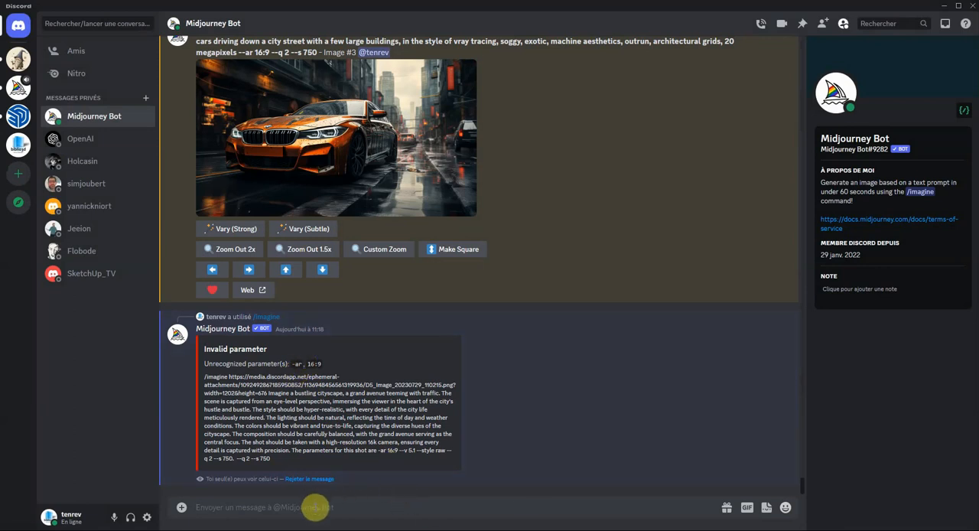
# - Start a fresh /imagine command with the street image link as the beginning of its prompt
pyautogui.write('/')
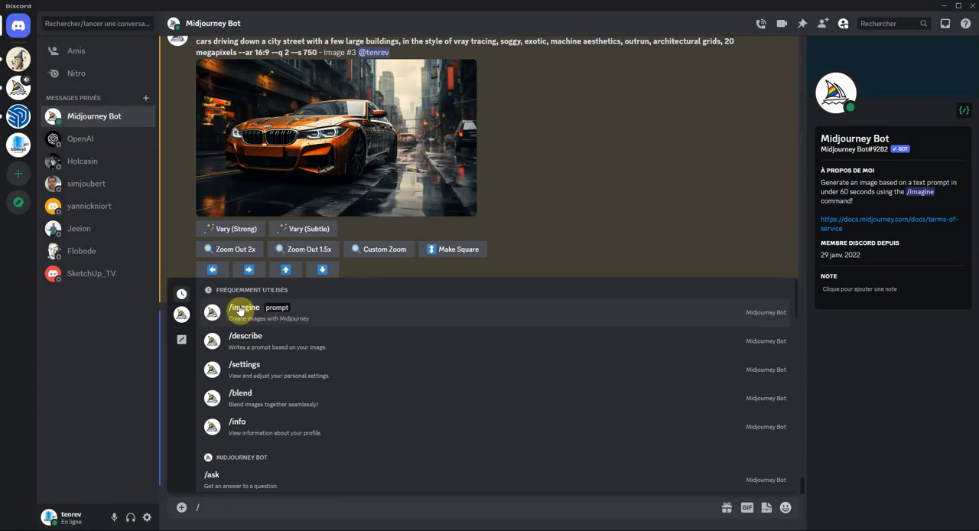
pyautogui.click(240, 309)
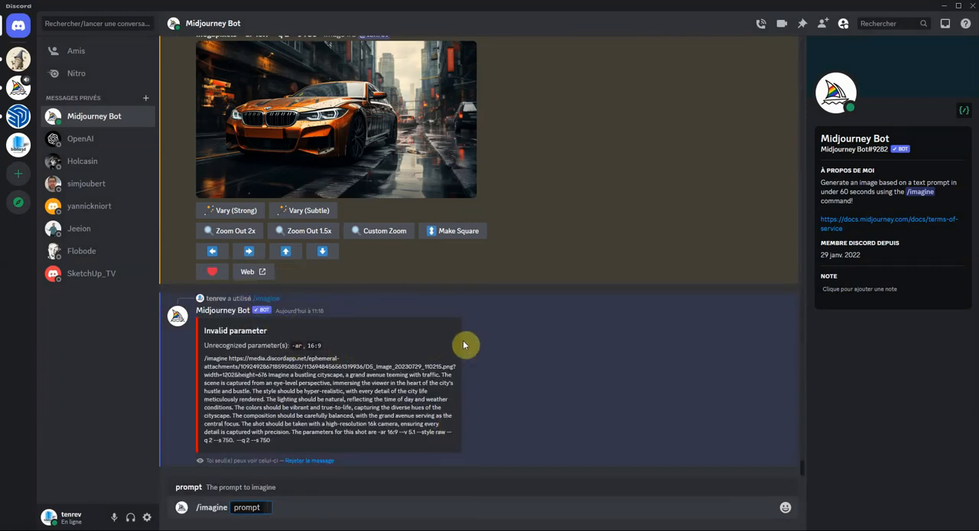
pyautogui.hotkey('ctrl', 'v')
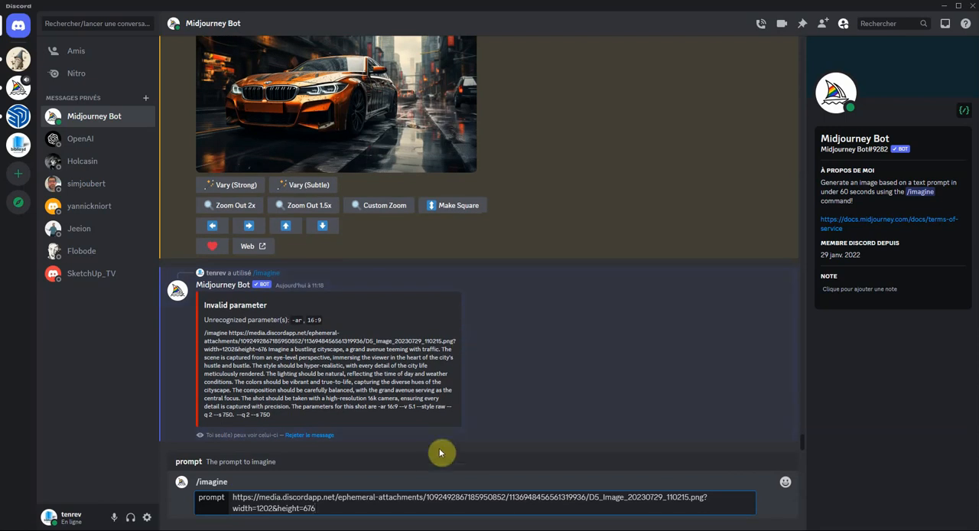
# - In ChatGPT, copy the text of Prompt 1 up to "The parameters for this shot are", leaving out the parameters
pyautogui.click(291, 529)
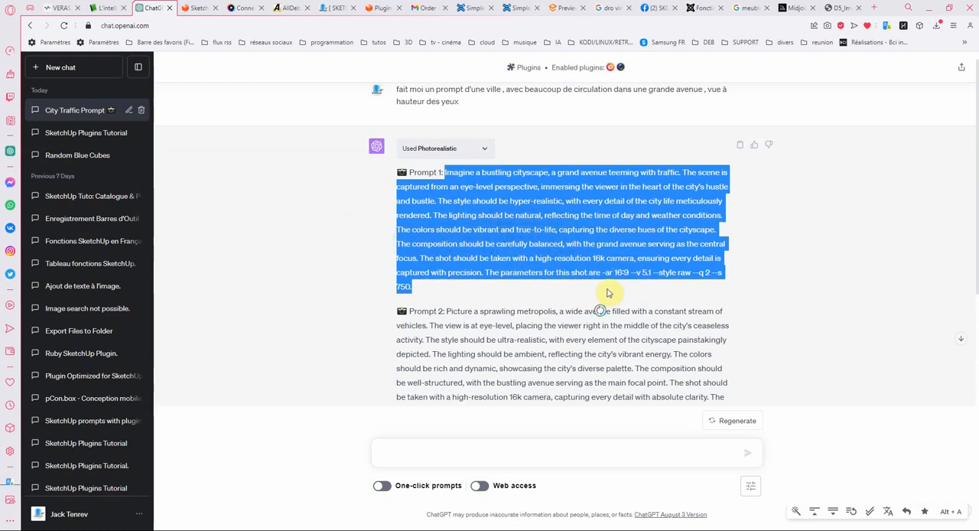
pyautogui.click(781, 221)
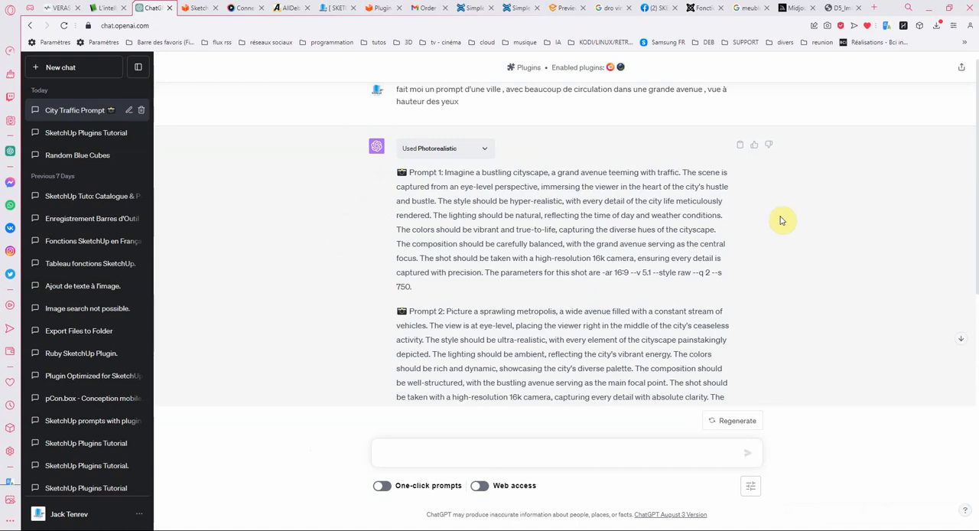
pyautogui.moveTo(599, 272); pyautogui.dragTo(446, 172)
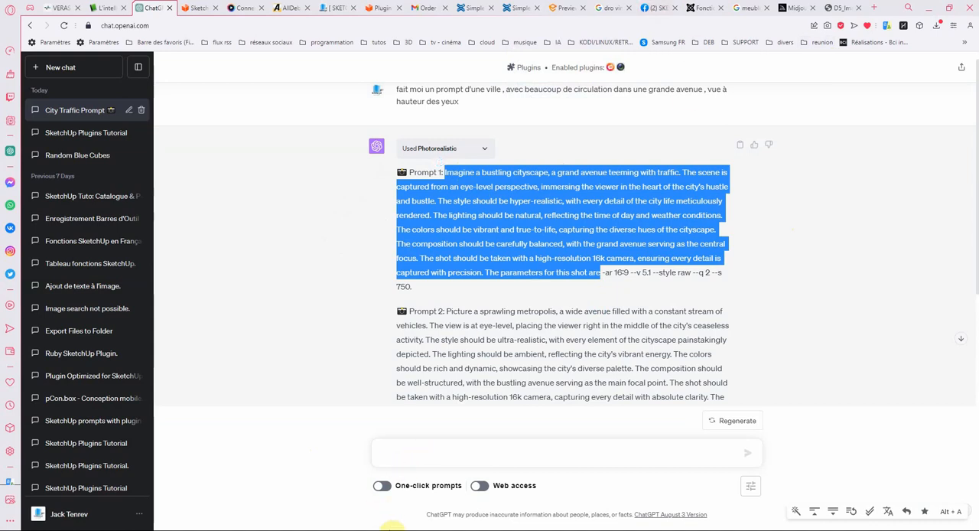
# - Back in Discord, append the copied cityscape text after the image link and submit the /imagine command
pyautogui.click(320, 530)
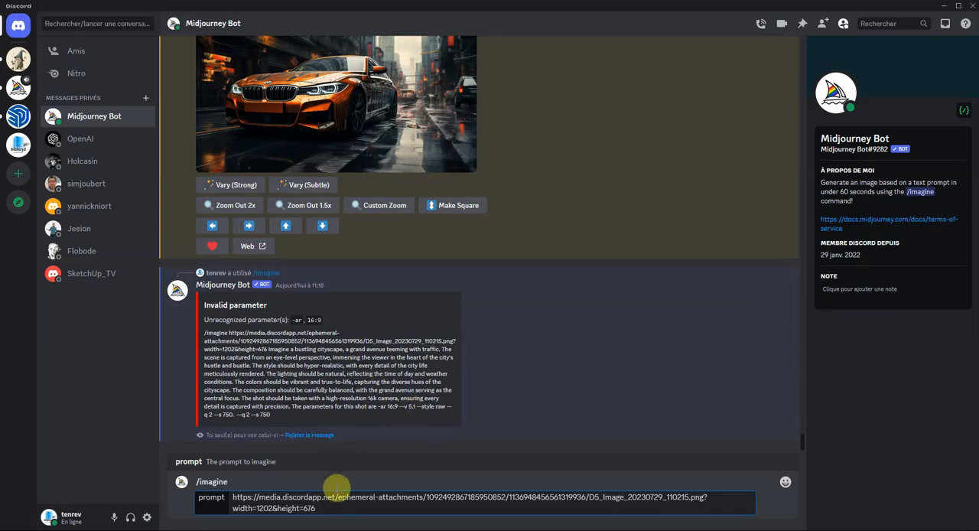
pyautogui.hotkey('ctrl', 'v')
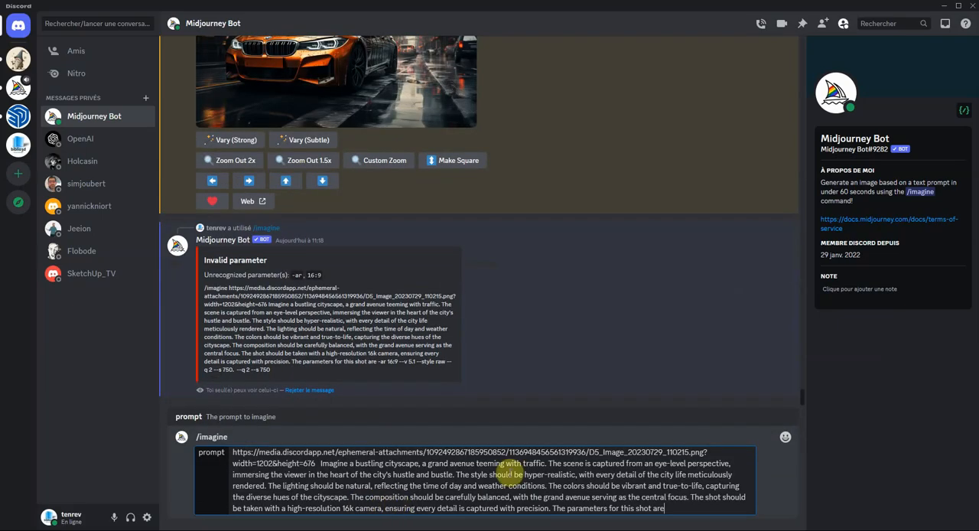
pyautogui.press('Return')
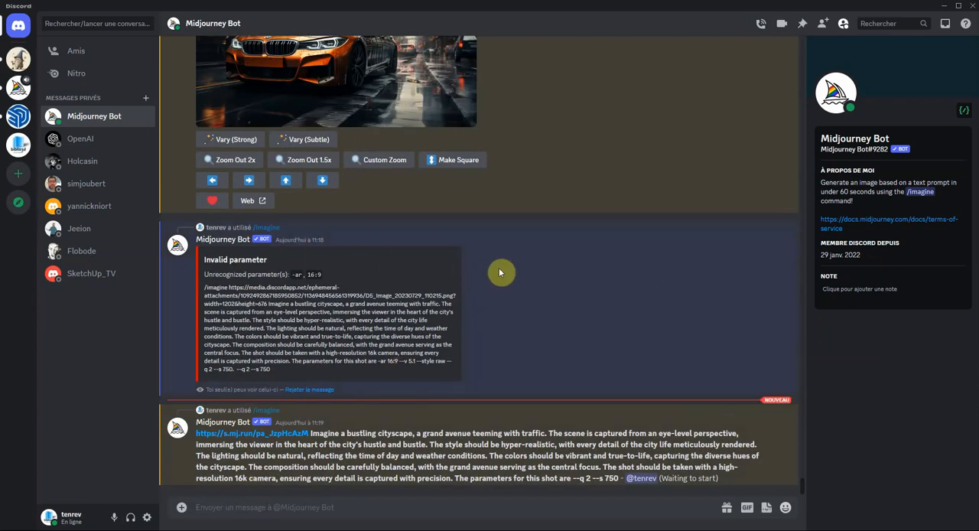
# - Dismiss the invalid parameter message and look back over the earlier street image and car results
pyautogui.click(315, 391)
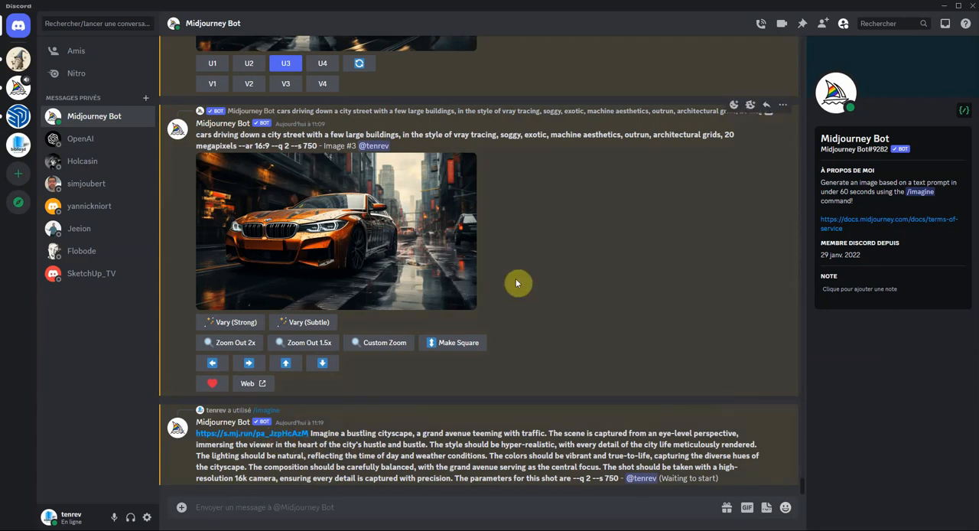
pyautogui.scroll(10, 521, 279)
pyautogui.scroll(-6, 573, 319)
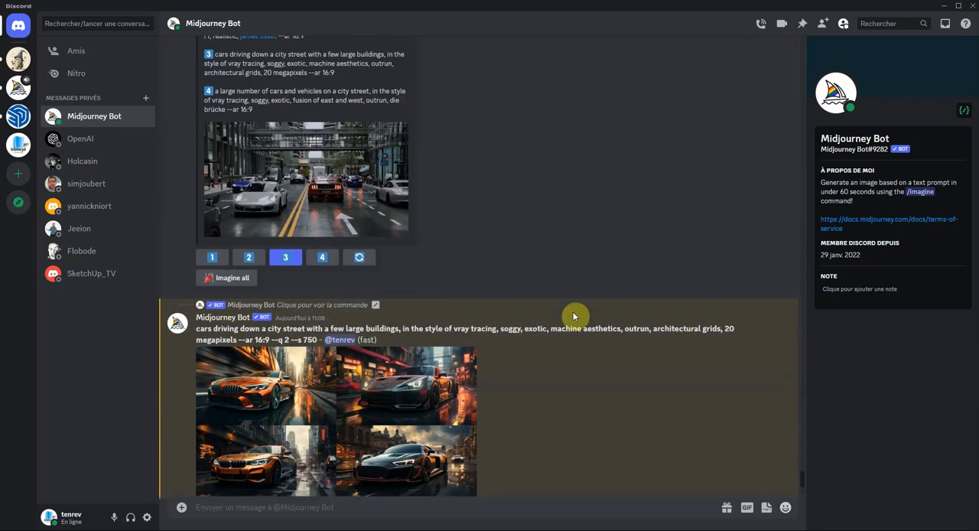
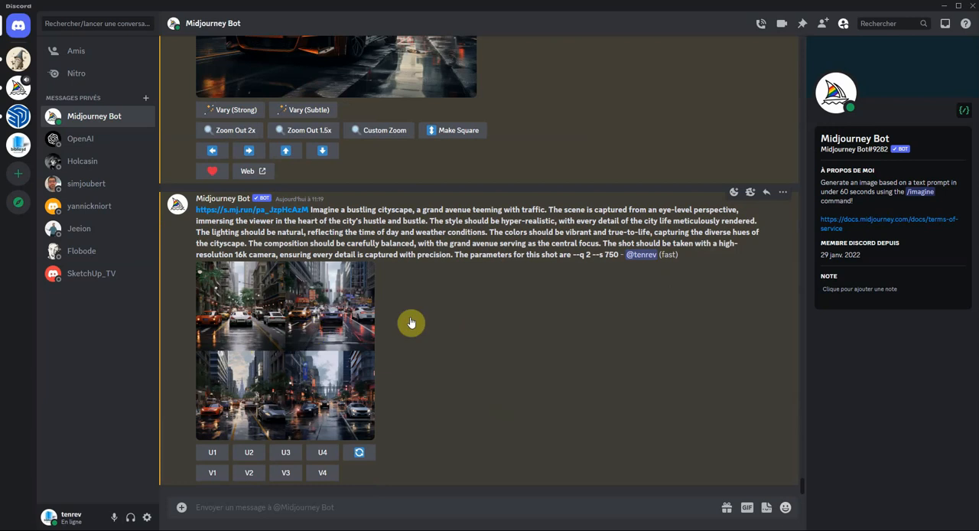
# - Enlarge the new cityscape grid, upscale its second image, and view the upscaled street picture at full size
pyautogui.click(280, 334)
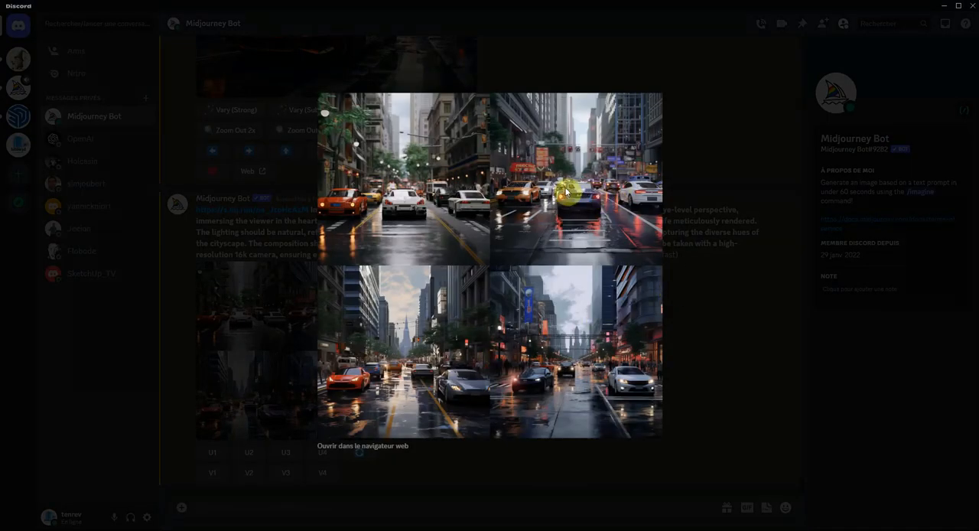
pyautogui.click(693, 343)
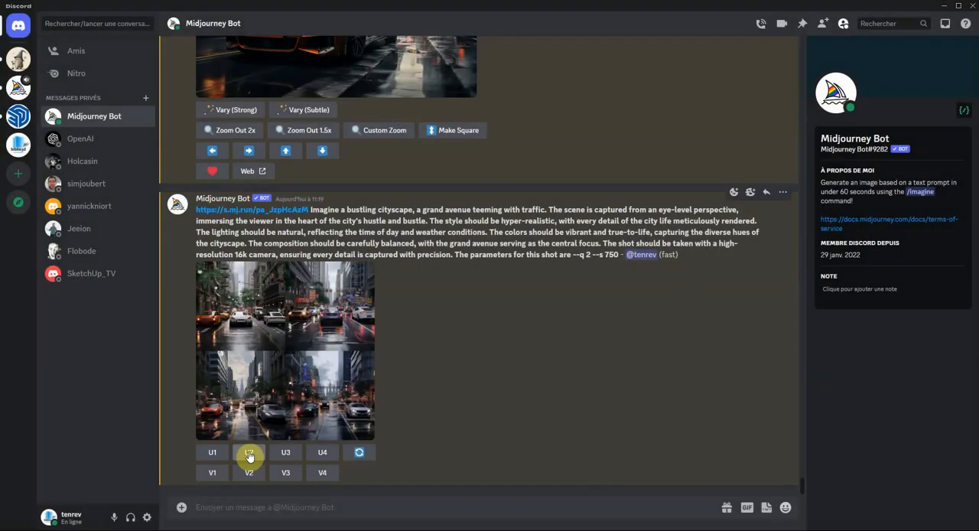
pyautogui.click(249, 454)
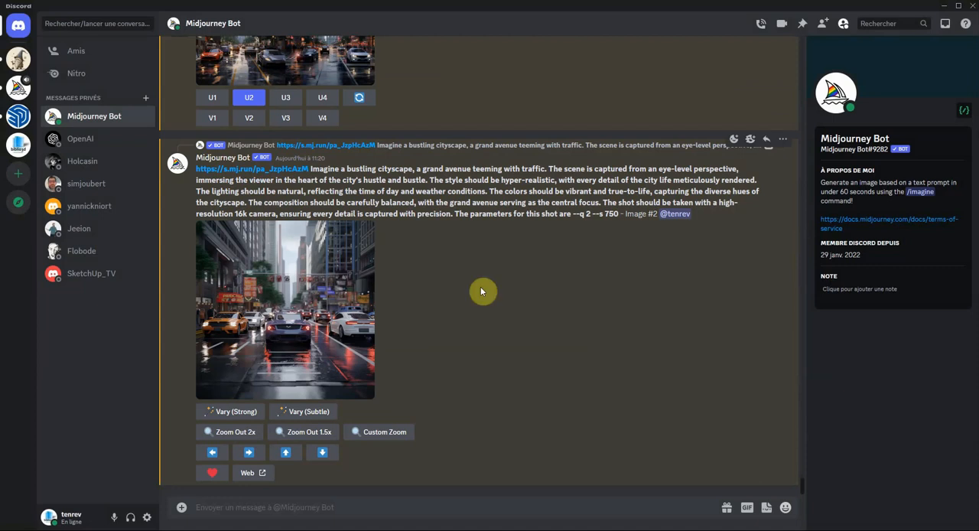
pyautogui.click(311, 309)
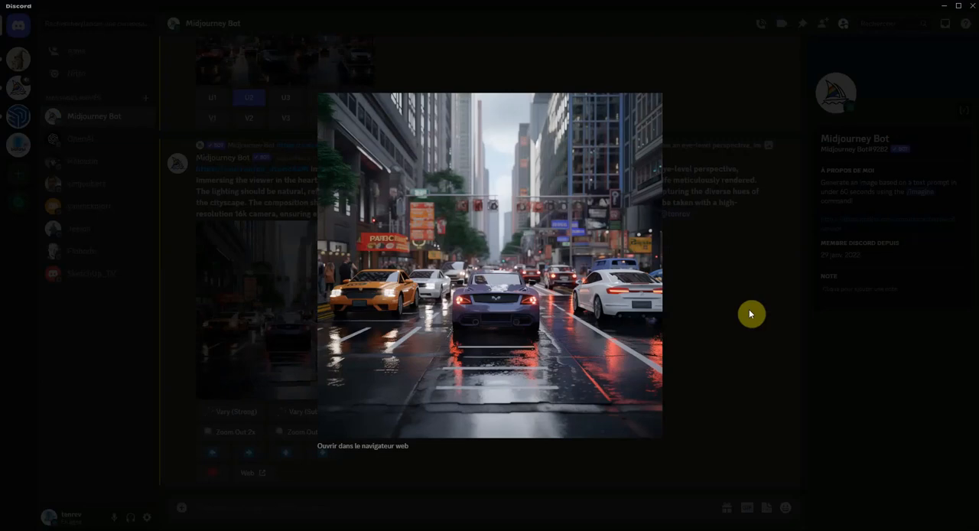
pyautogui.click(711, 320)
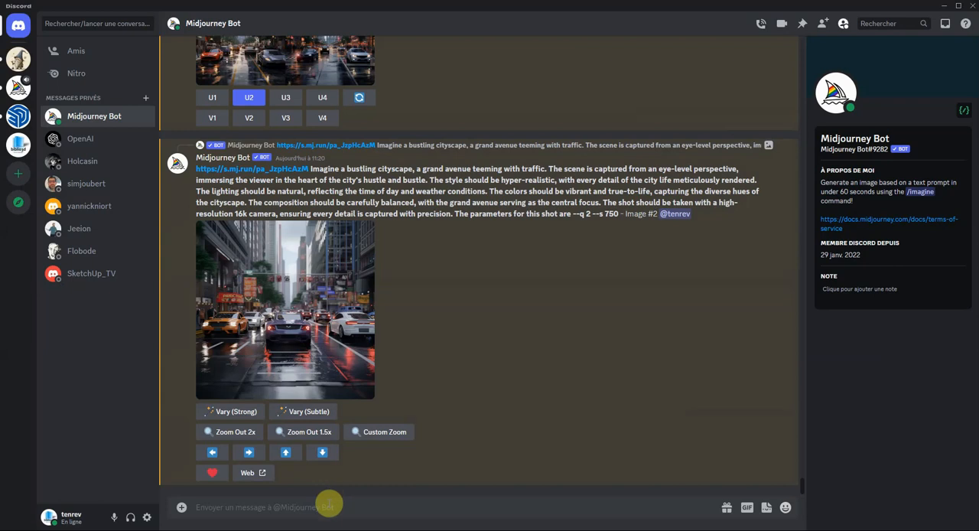
# - Start a new /imagine command with the prompt text "salon avec un canapé , une table basse, des fauteuils"
pyautogui.click(329, 507)
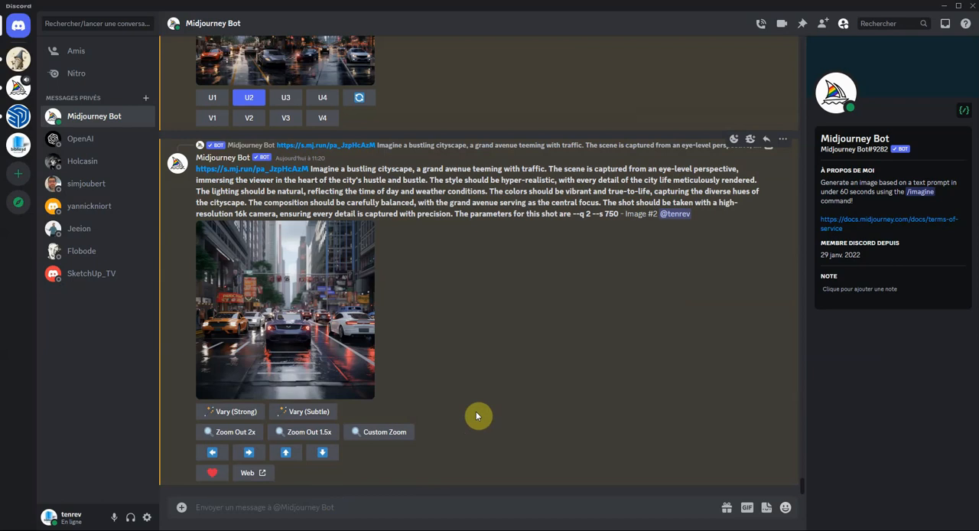
pyautogui.write('/')
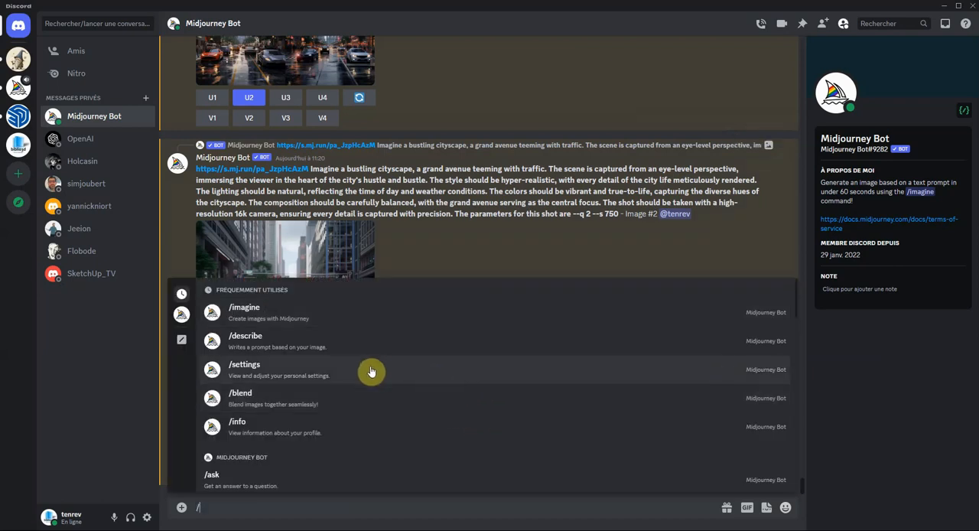
pyautogui.click(246, 315)
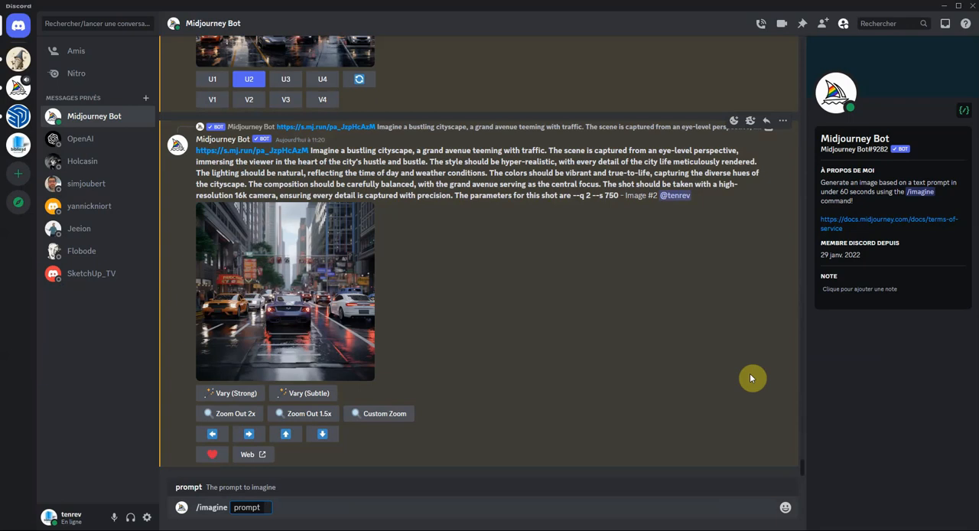
pyautogui.write('salon')
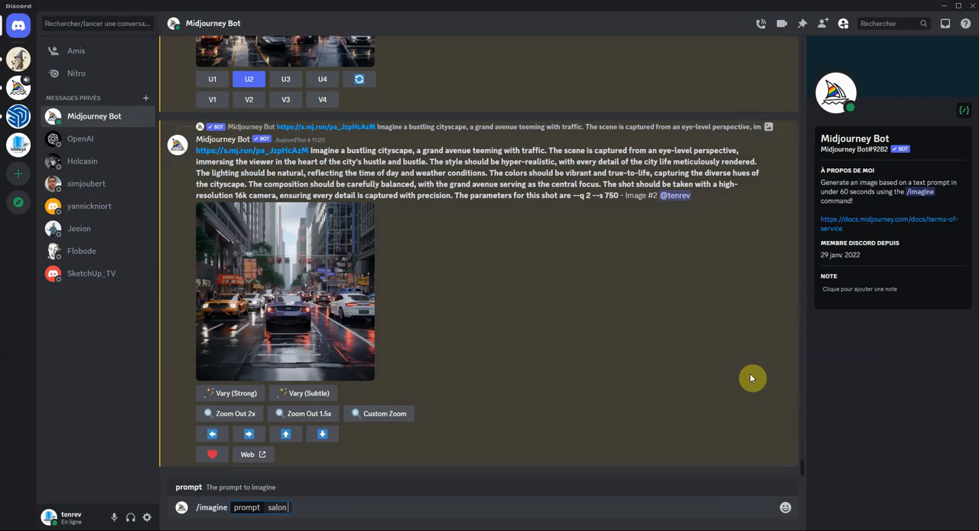
pyautogui.write(' avec un canapé ,')
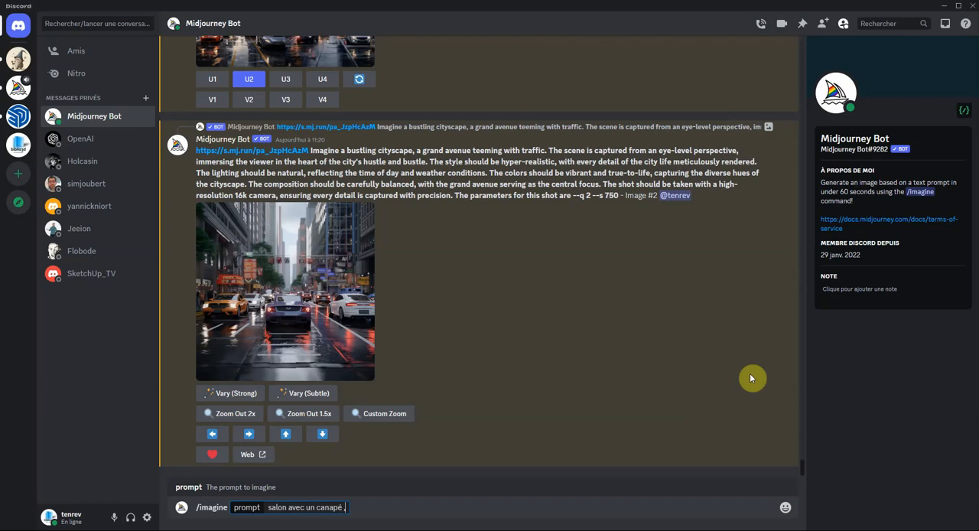
pyautogui.write(' une table basse')
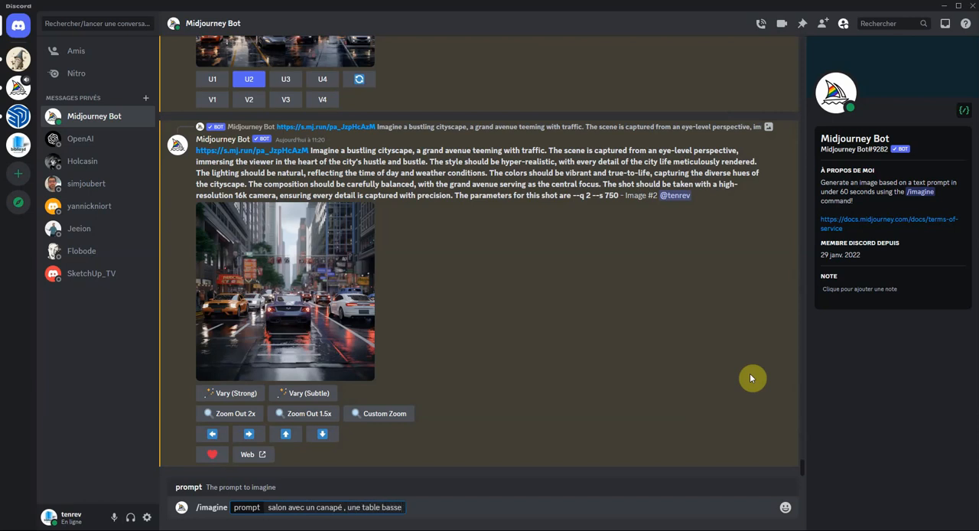
pyautogui.write(', des fauteuils , st')
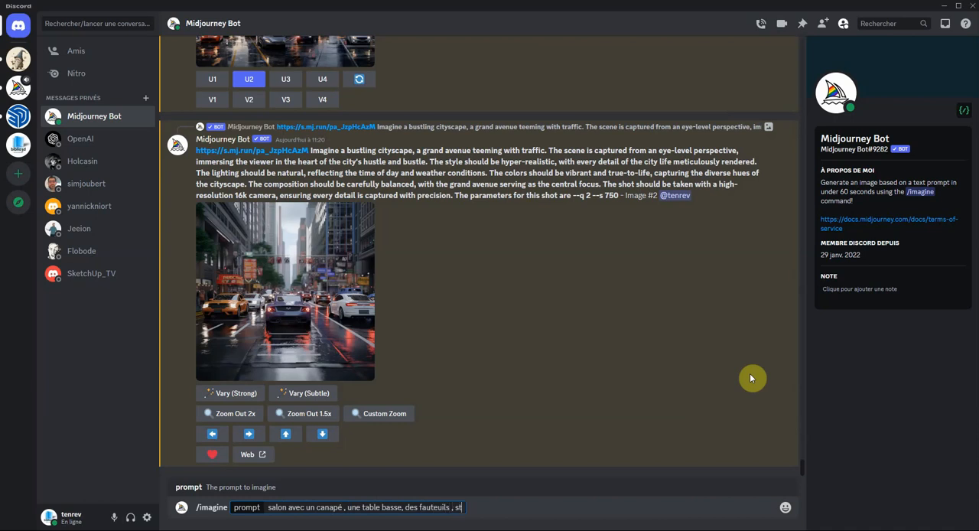
pyautogui.write('yle sketchup , style')
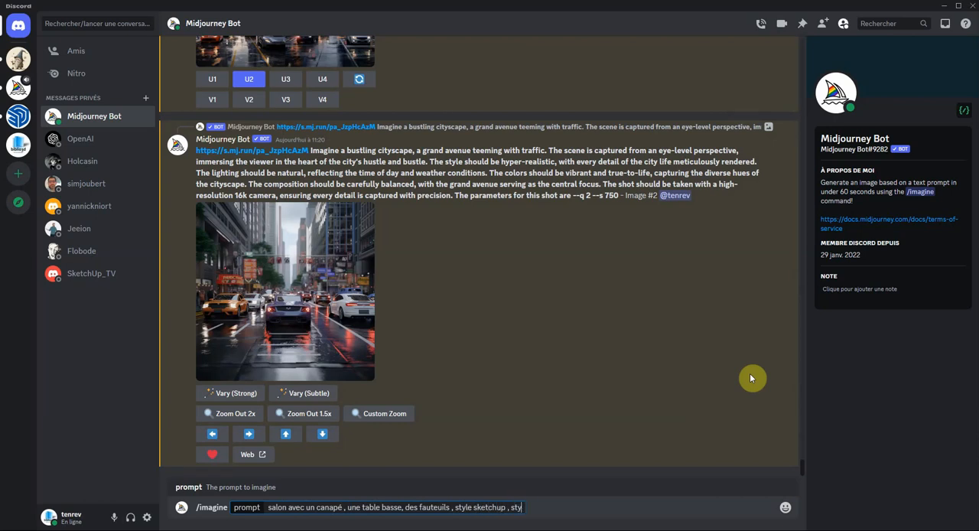
pyautogui.write(' épuré , dessin')
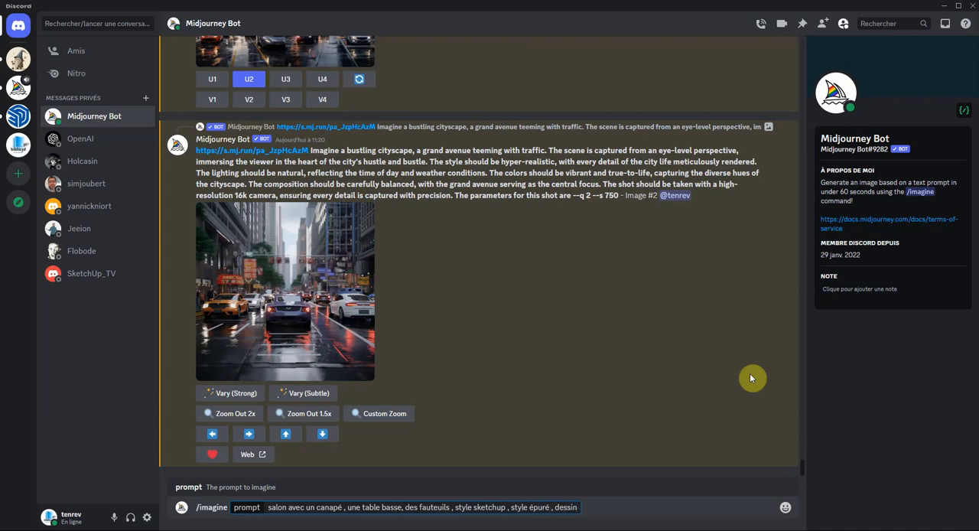
pyautogui.write(' trait noir , fond c')
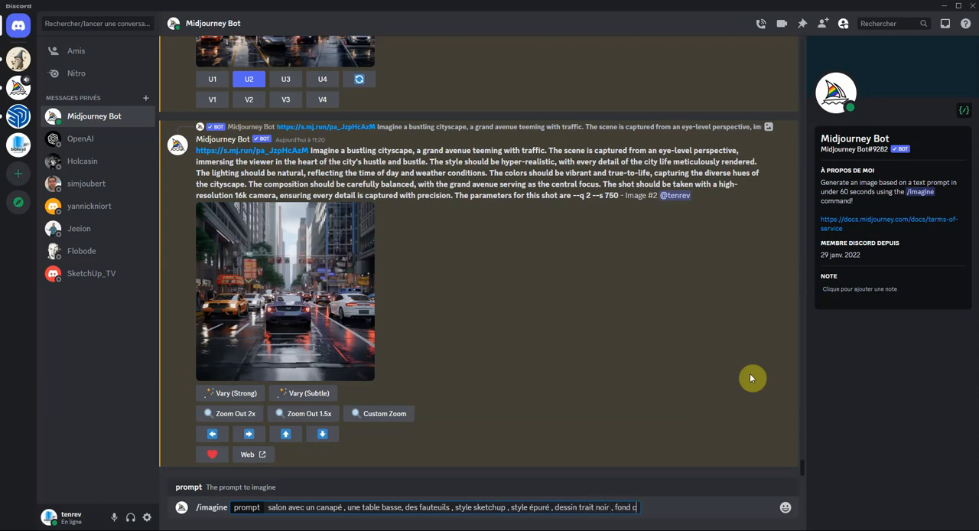
pyautogui.write('lair')
# - Append ", style sketchup , style épuré , dessin trait noir , fond clair , 3d vues iso" to the prompt and submit it
pyautogui.write(', 3d vues iso')
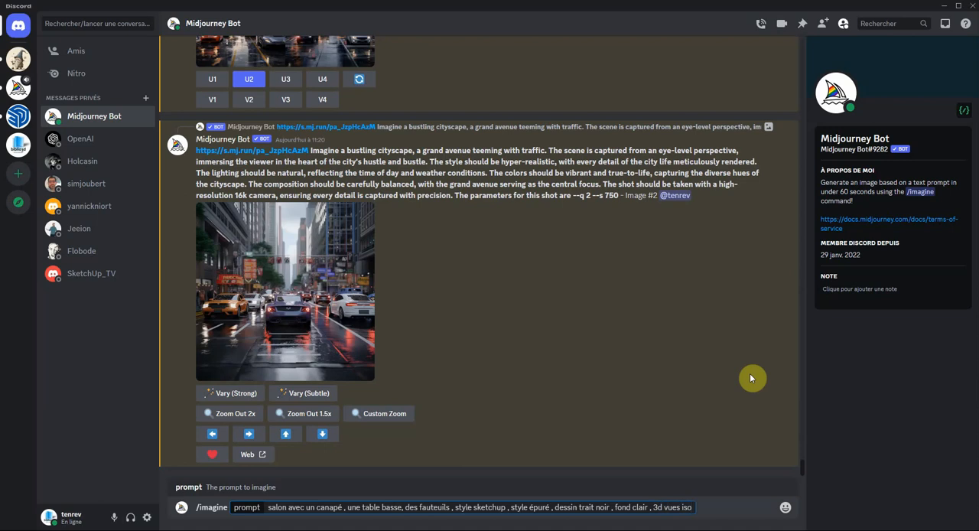
pyautogui.press('Return')
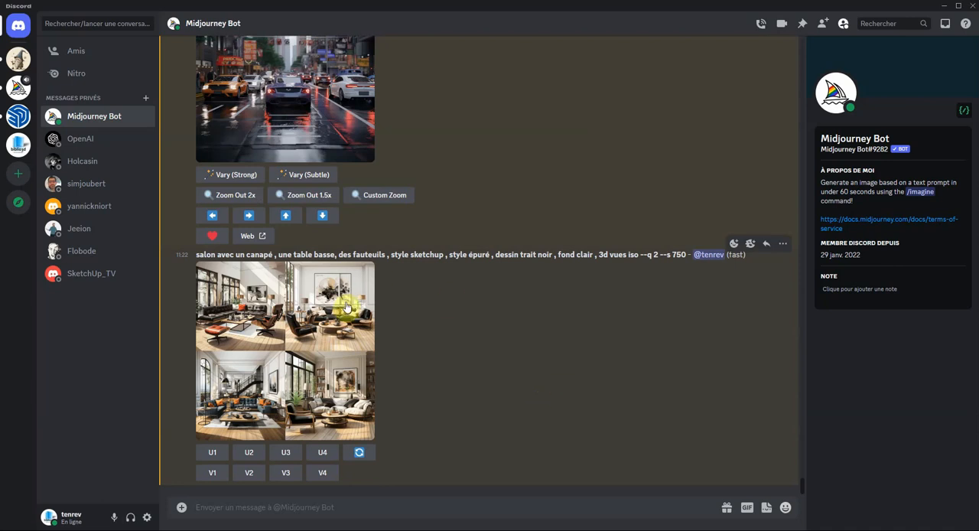
# - Enlarge the living room grid, upscale its fourth image, and view the upscaled salon picture at full size
pyautogui.click(289, 334)
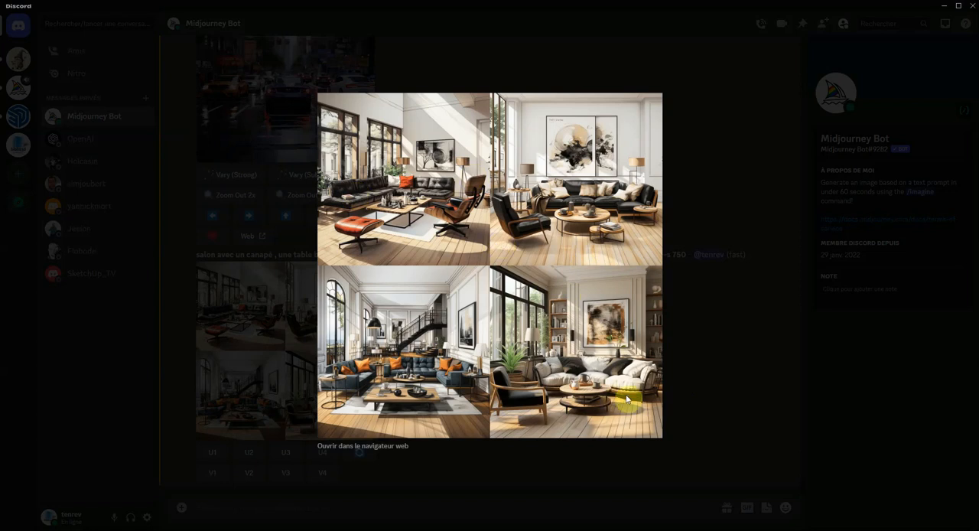
pyautogui.click(702, 391)
pyautogui.click(322, 454)
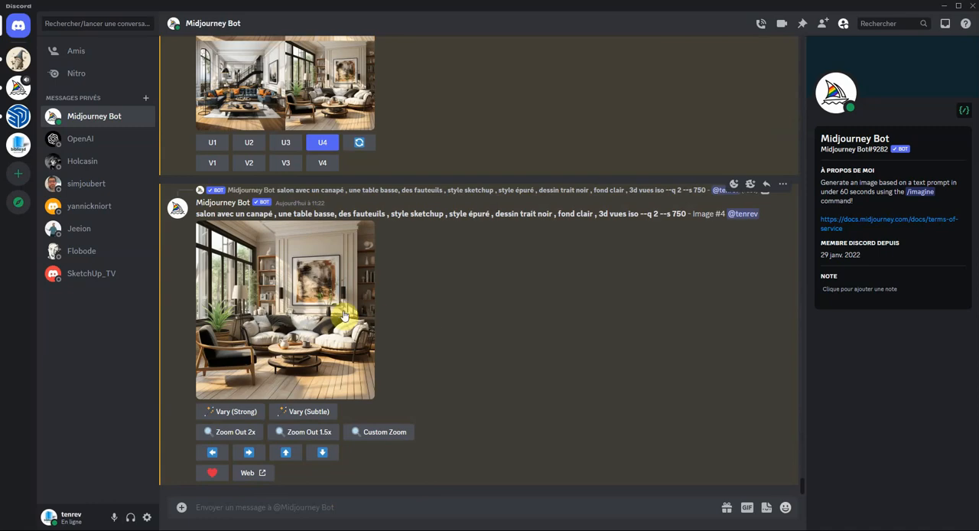
pyautogui.click(344, 315)
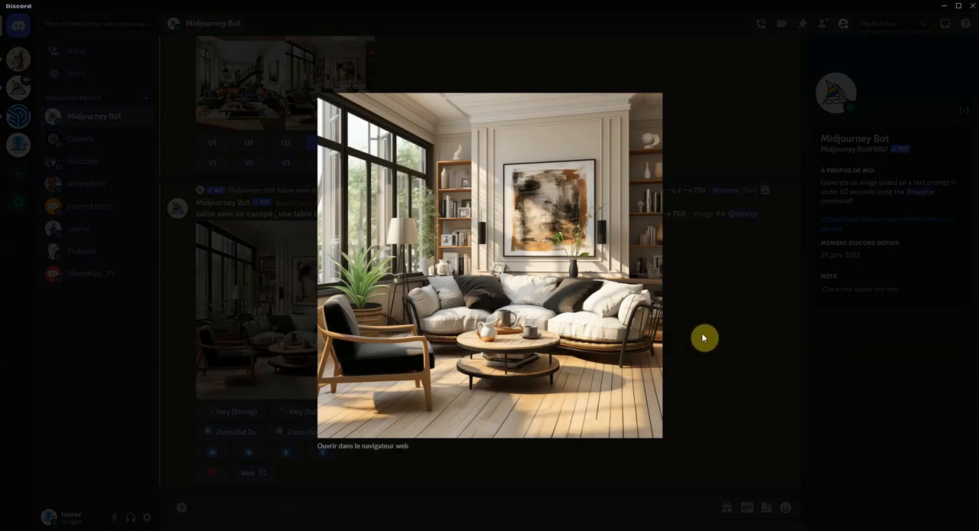
pyautogui.click(702, 333)
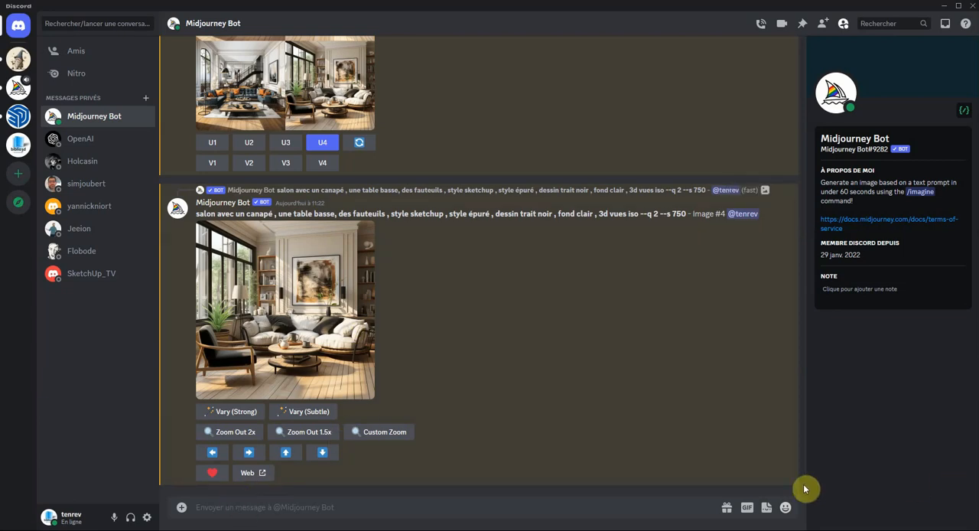
# - Go back through the conversation to the 2 August results and view the upscaled blonde woman with the handbag at full size
pyautogui.moveTo(804, 490); pyautogui.dragTo(803, 420)
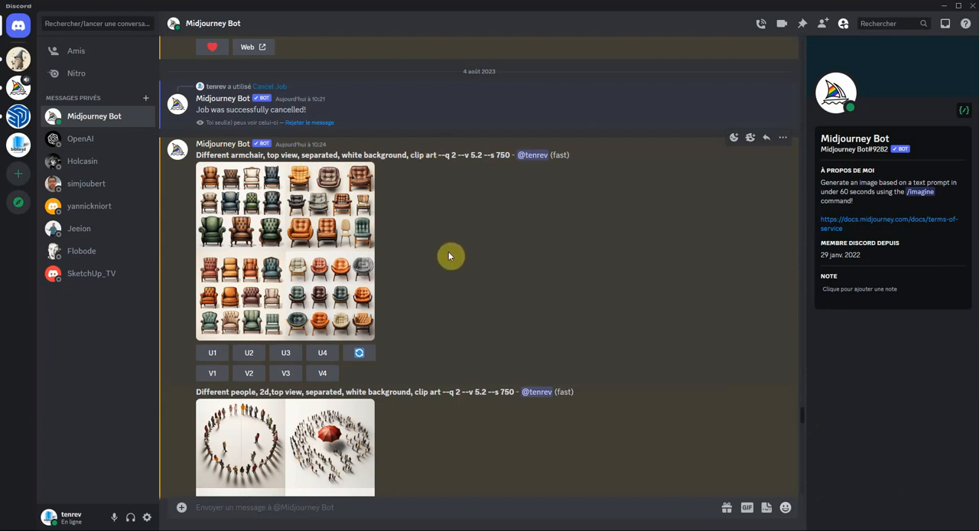
pyautogui.scroll(5, 414, 260)
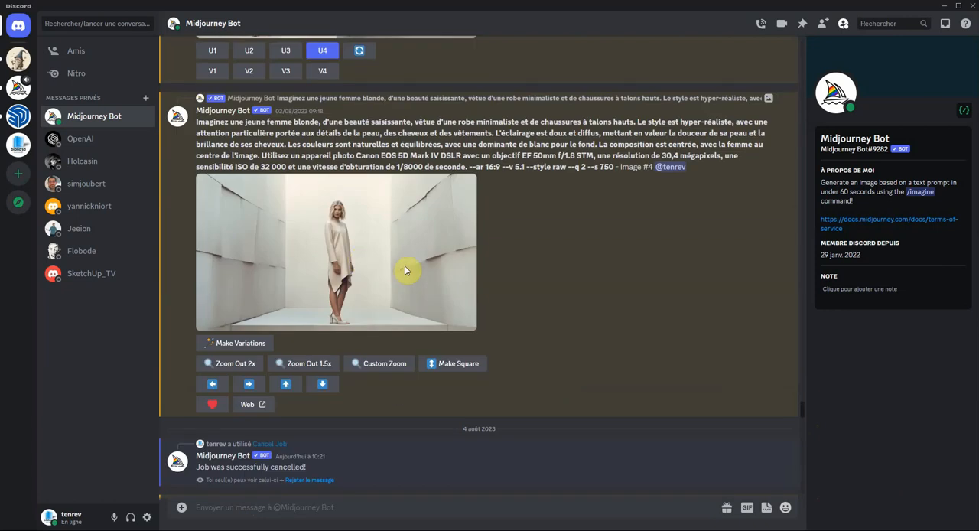
pyautogui.scroll(15, 406, 270)
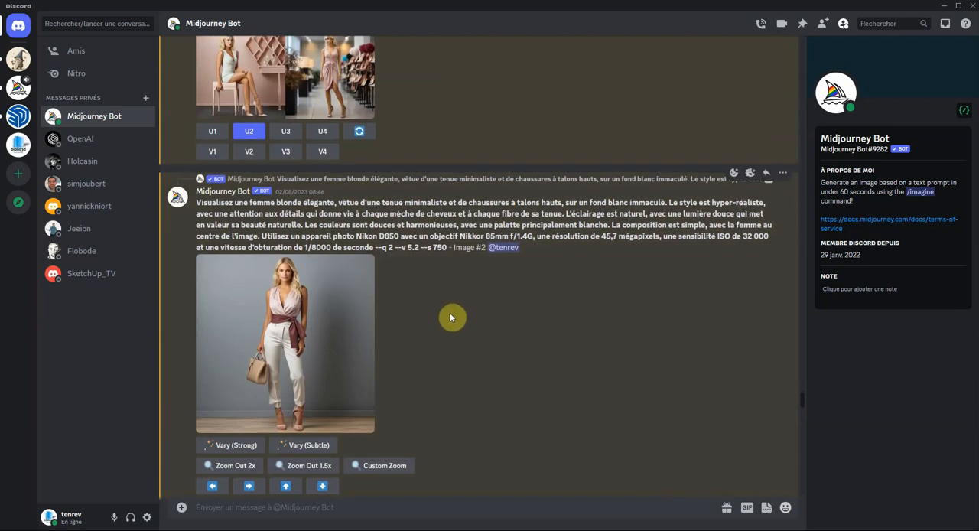
pyautogui.scroll(3, 448, 323)
pyautogui.scroll(-5, 443, 327)
pyautogui.scroll(2, 442, 325)
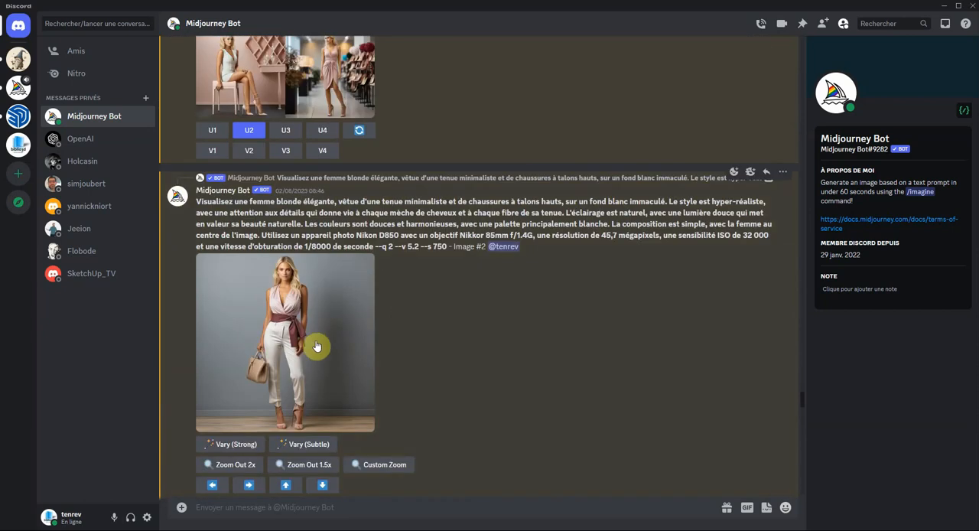
pyautogui.click(335, 319)
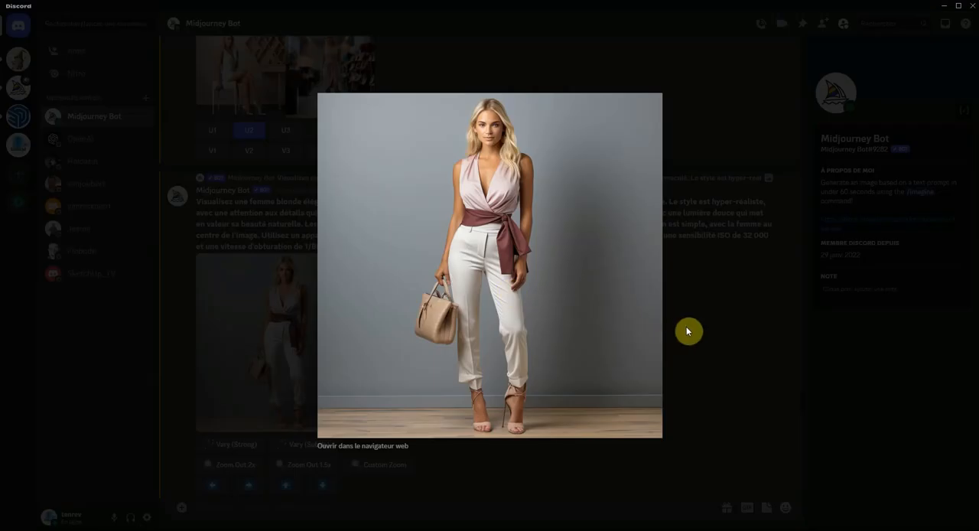
pyautogui.click(690, 329)
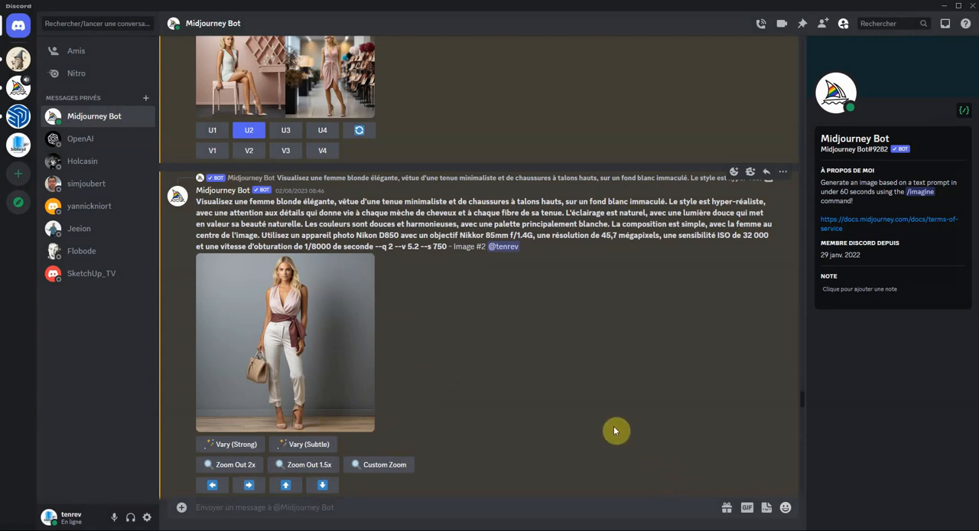
# - Look back through the July results, from the satyr images and Etretat cliff buildings to the black-and-white family drawings
pyautogui.scroll(15, 564, 383)
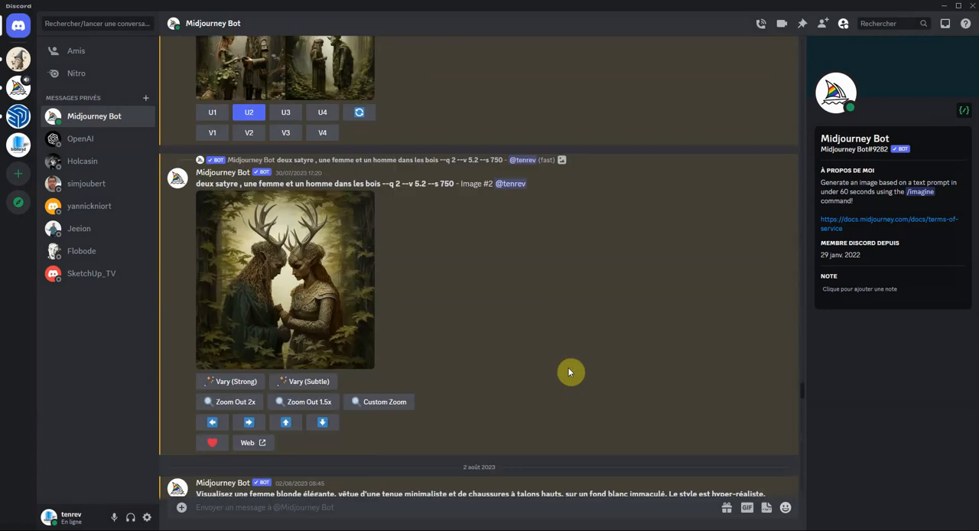
pyautogui.scroll(5, 650, 382)
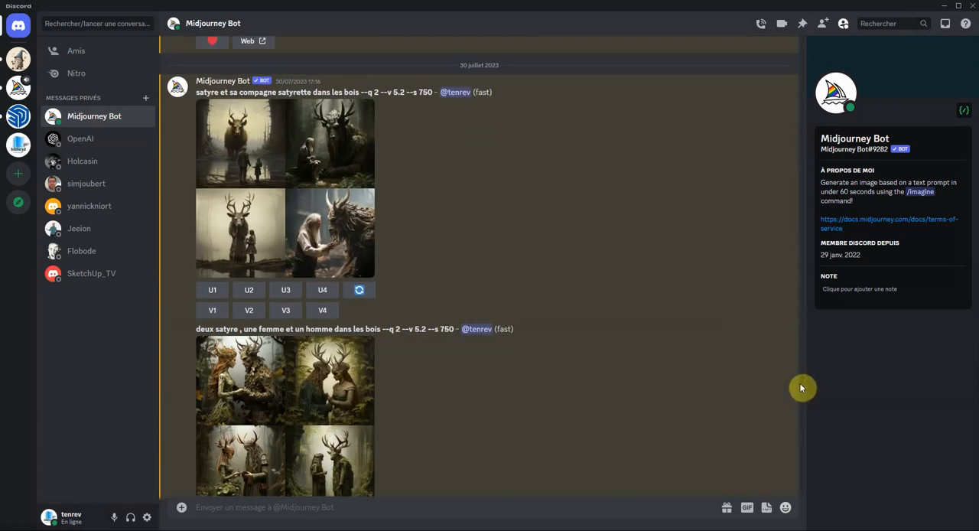
pyautogui.scroll(5, 800, 374)
pyautogui.scroll(15, 796, 360)
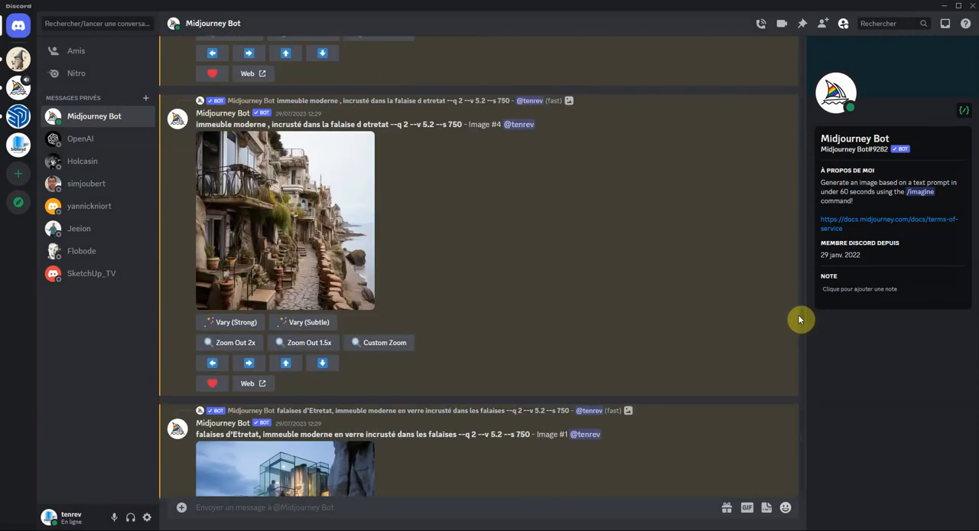
pyautogui.scroll(15, 800, 313)
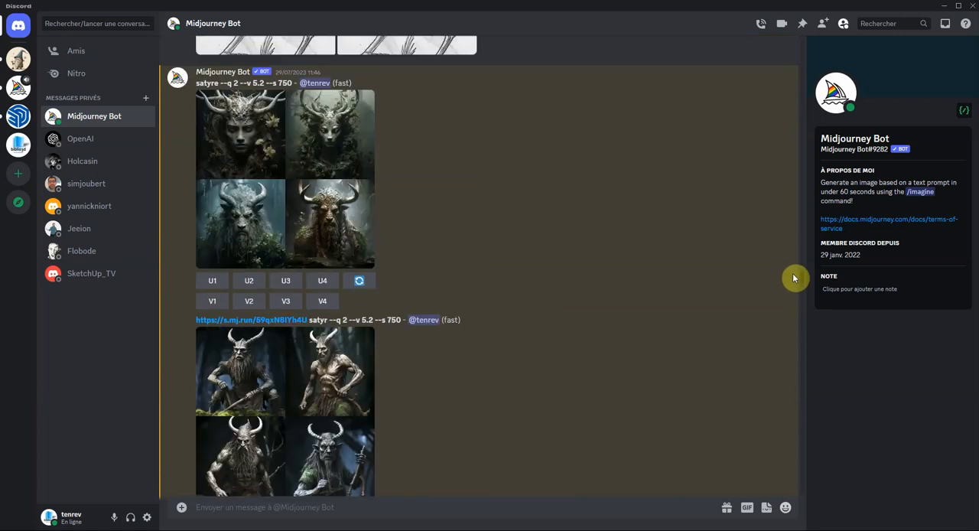
pyautogui.scroll(20, 788, 253)
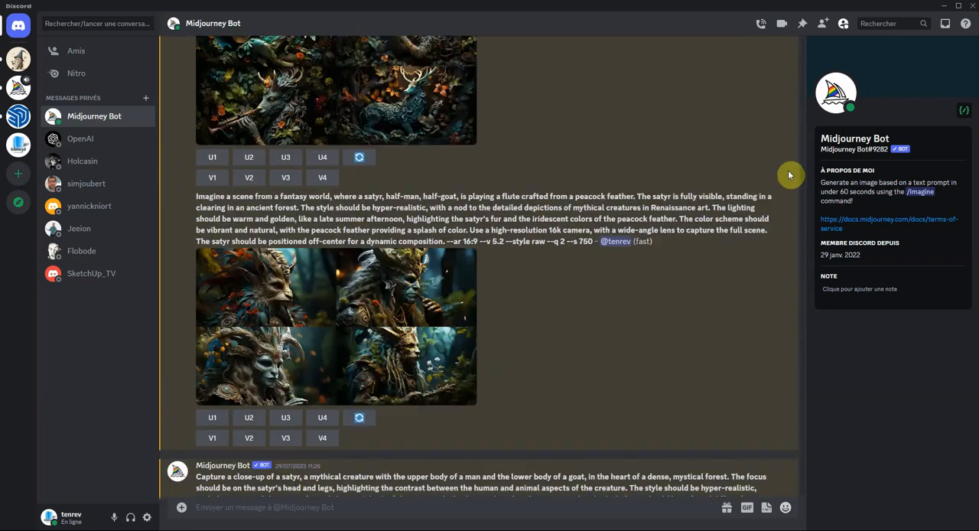
pyautogui.scroll(20, 793, 157)
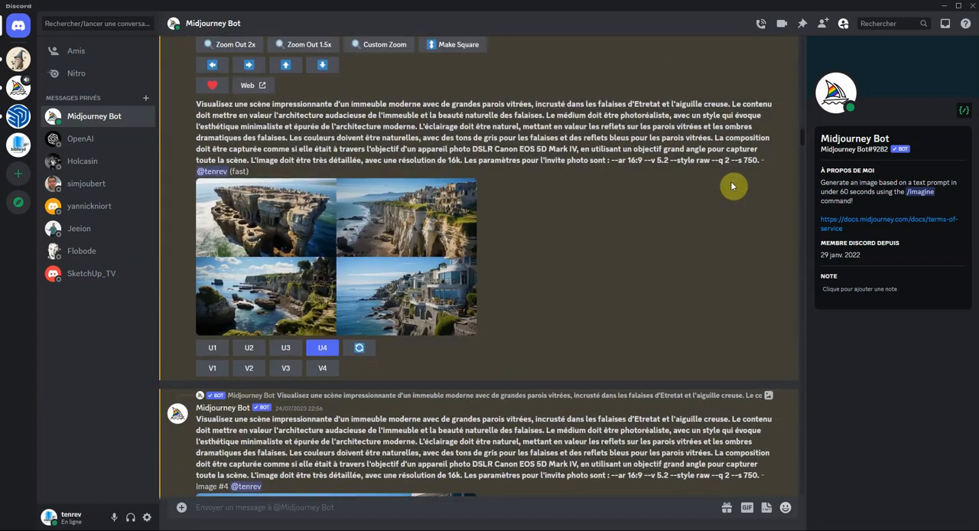
pyautogui.scroll(10, 749, 150)
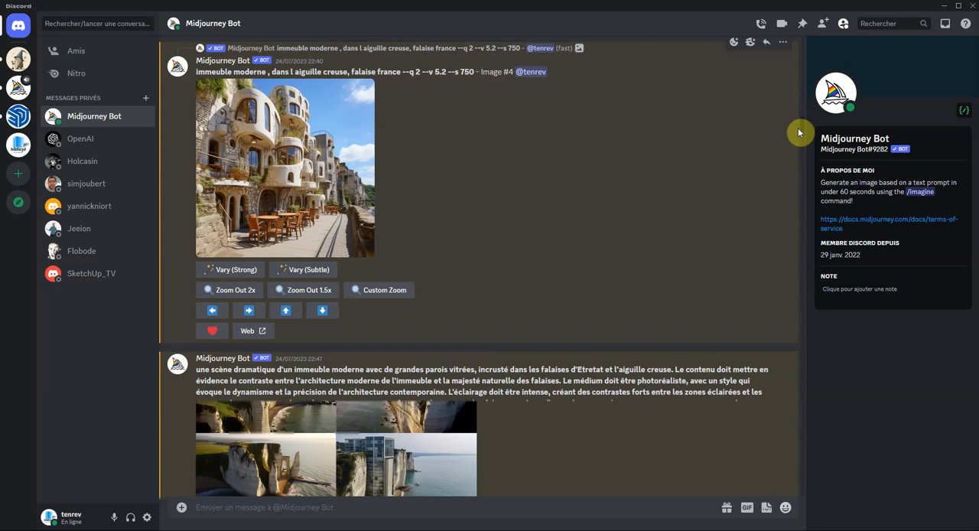
pyautogui.scroll(10, 803, 130)
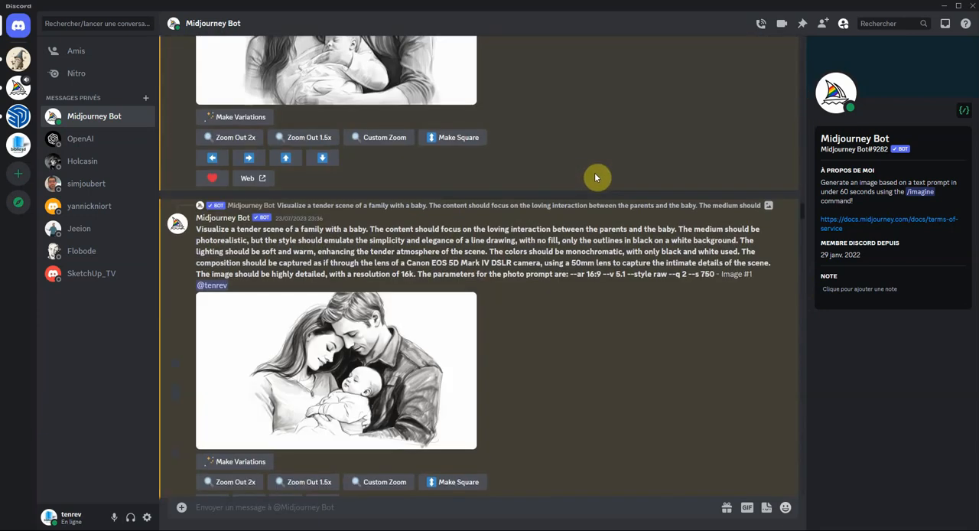
# - Look back through the older July and June results, from the Nordic living rooms to the top-view people and plant bush clip art
pyautogui.scroll(3, 628, 167)
pyautogui.scroll(4, 666, 166)
pyautogui.moveTo(801, 206); pyautogui.dragTo(784, 80)
pyautogui.scroll(8, 632, 206)
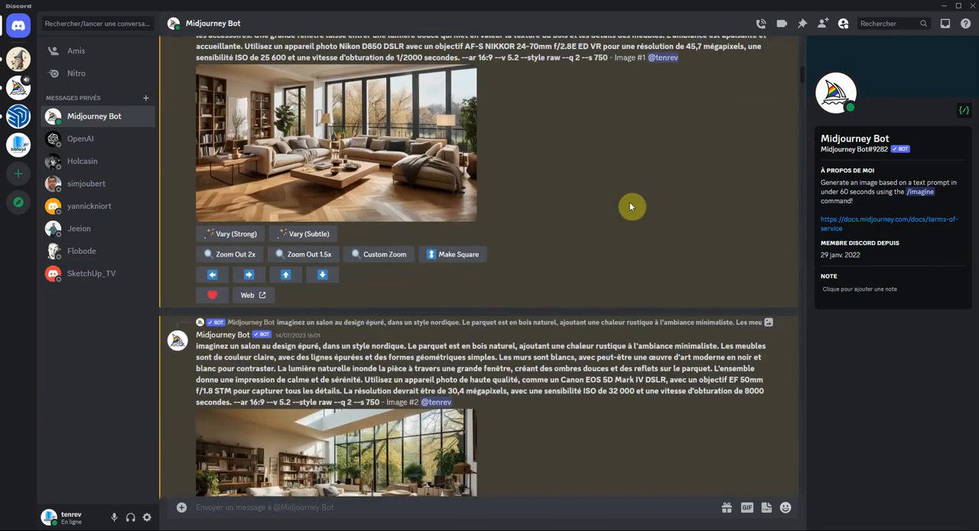
pyautogui.scroll(10, 634, 218)
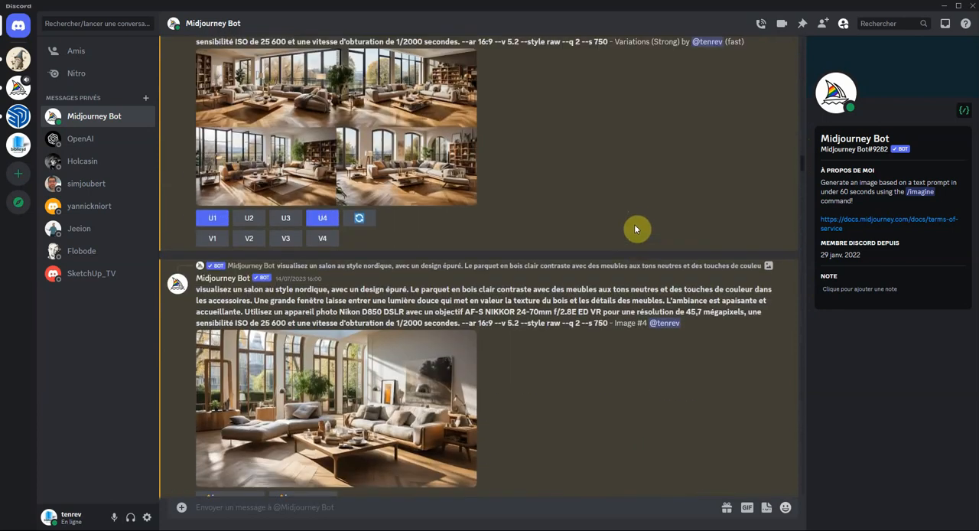
pyautogui.scroll(10, 635, 232)
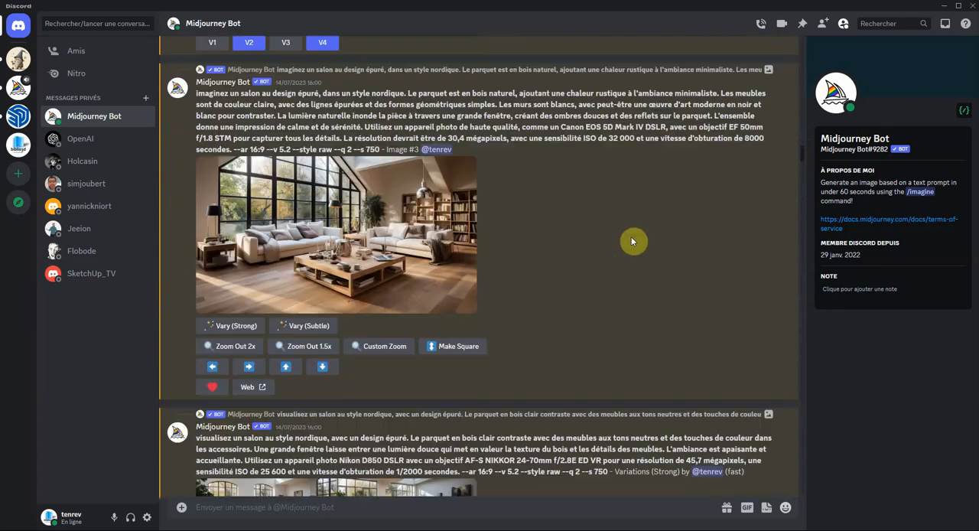
pyautogui.scroll(12, 632, 242)
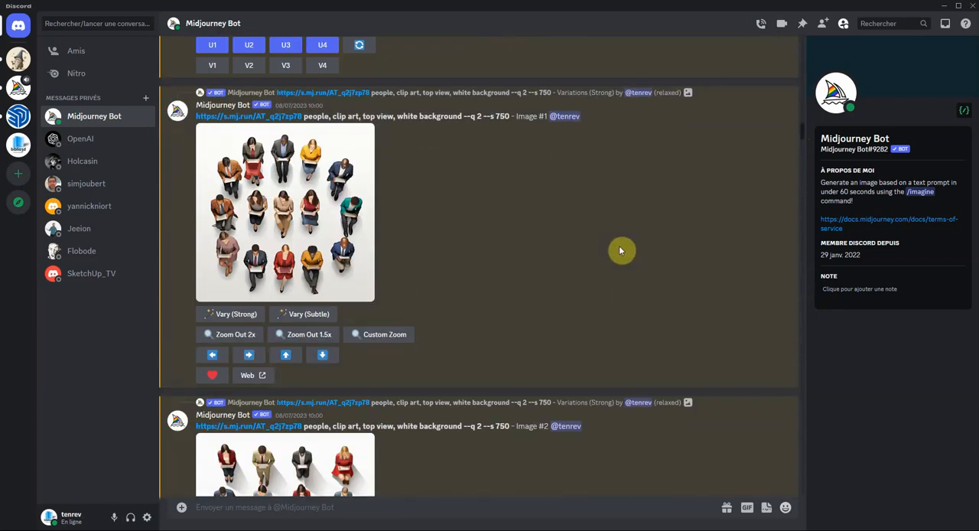
pyautogui.scroll(10, 620, 251)
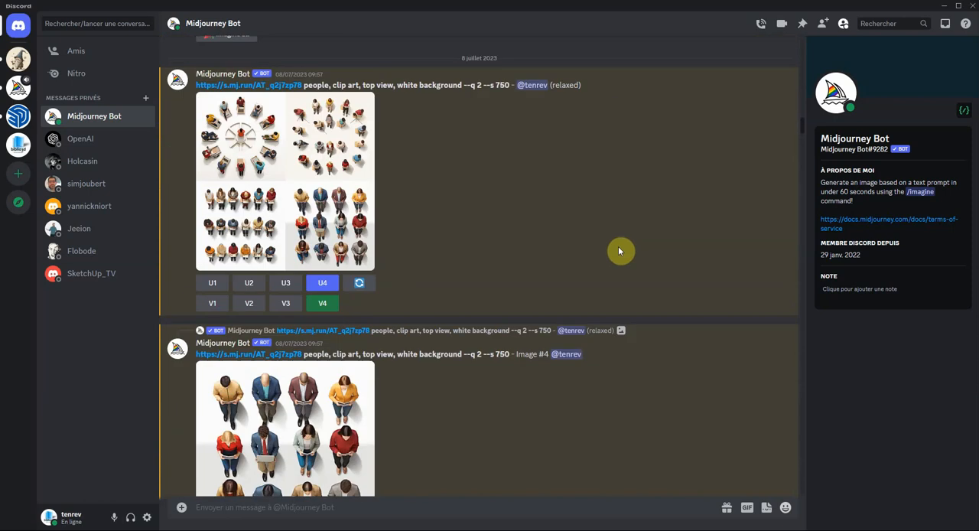
pyautogui.scroll(12, 619, 251)
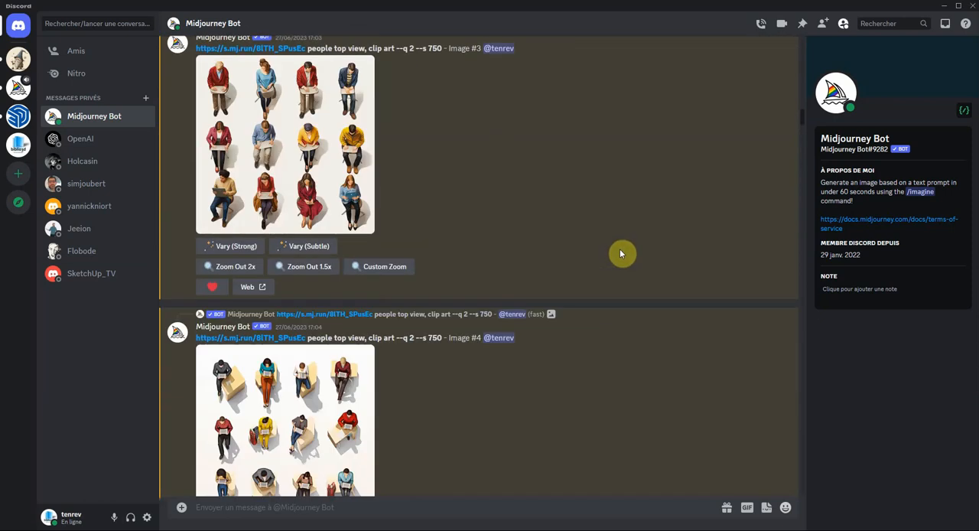
pyautogui.scroll(12, 622, 253)
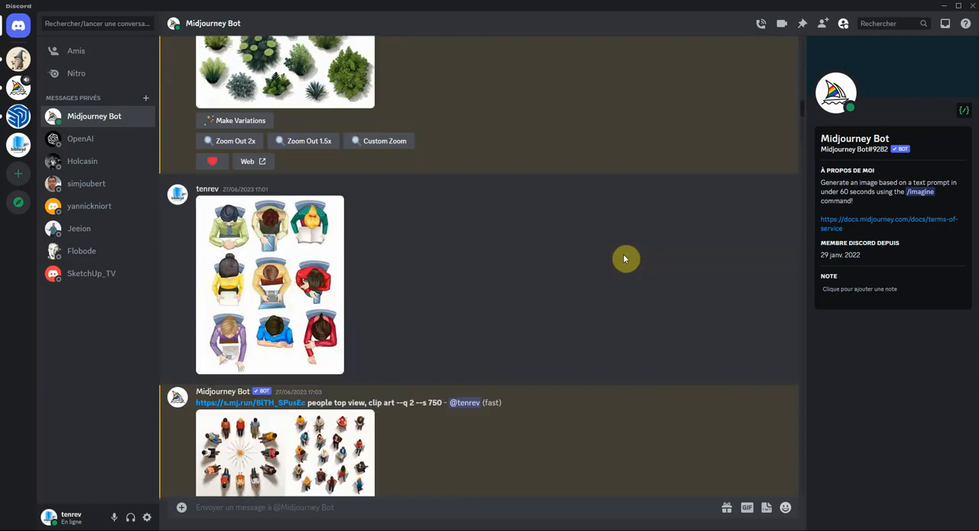
pyautogui.scroll(5, 624, 260)
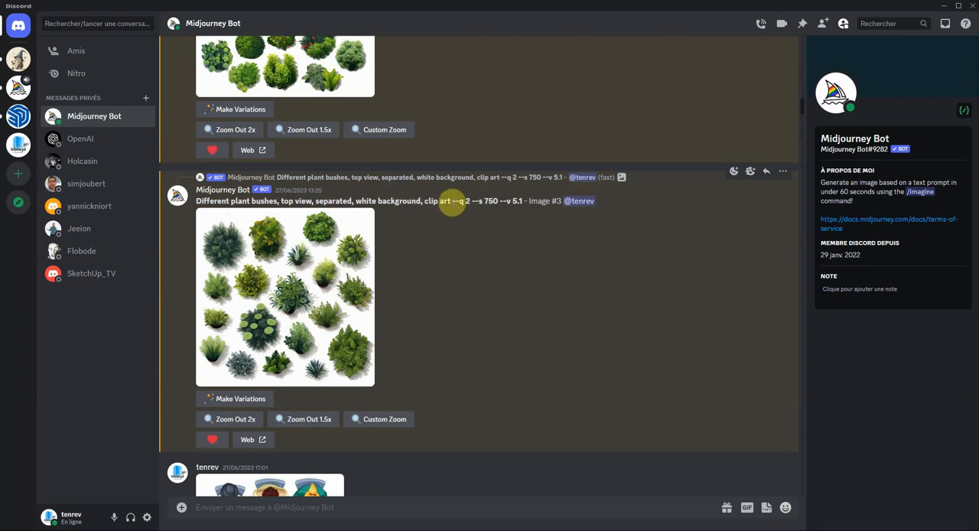
# - Copy the prompt text "Different plant bushes, top view, separated, white background, clip art" from the 27 June bush result
pyautogui.moveTo(452, 204); pyautogui.dragTo(222, 193)
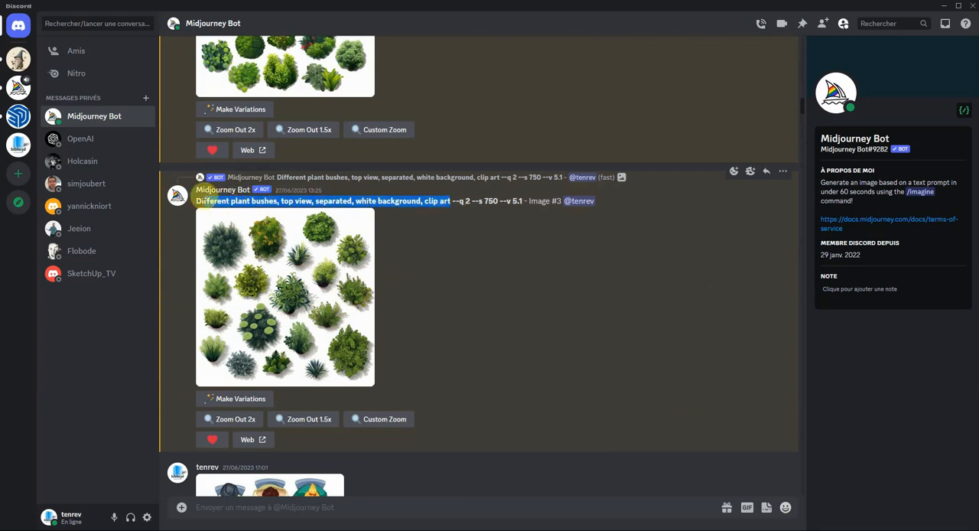
pyautogui.rightClick(200, 200)
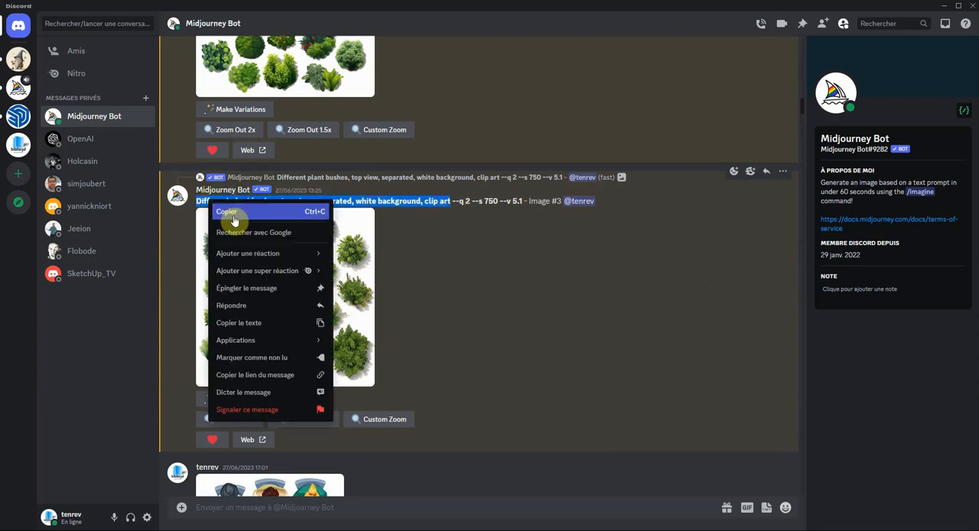
pyautogui.click(228, 215)
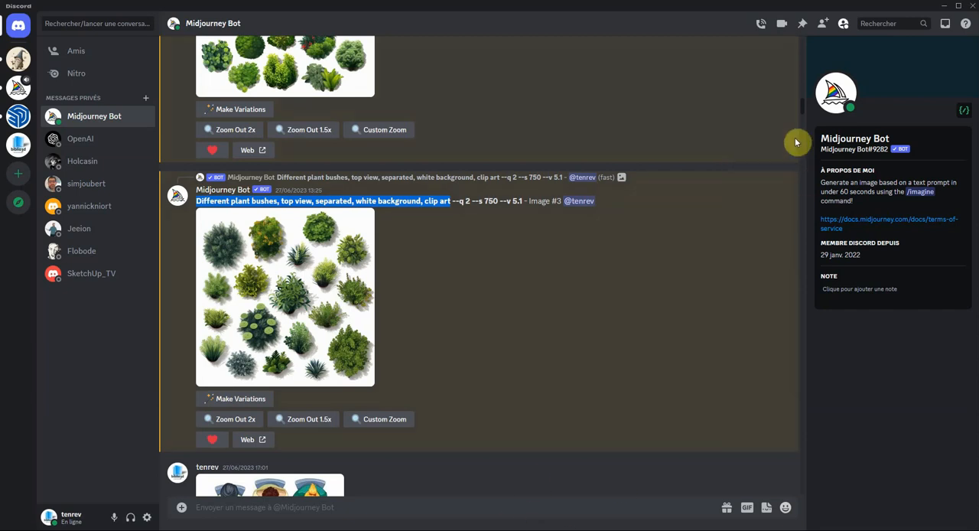
# - Return to the latest messages, then upload Capture.PNG from the Images folder and send it in the conversation
pyautogui.moveTo(801, 109); pyautogui.dragTo(803, 497)
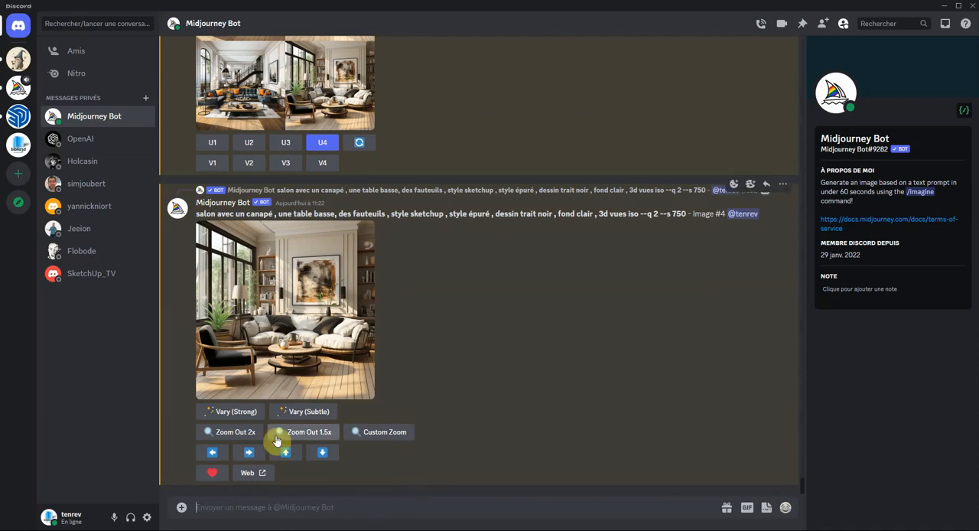
pyautogui.click(182, 508)
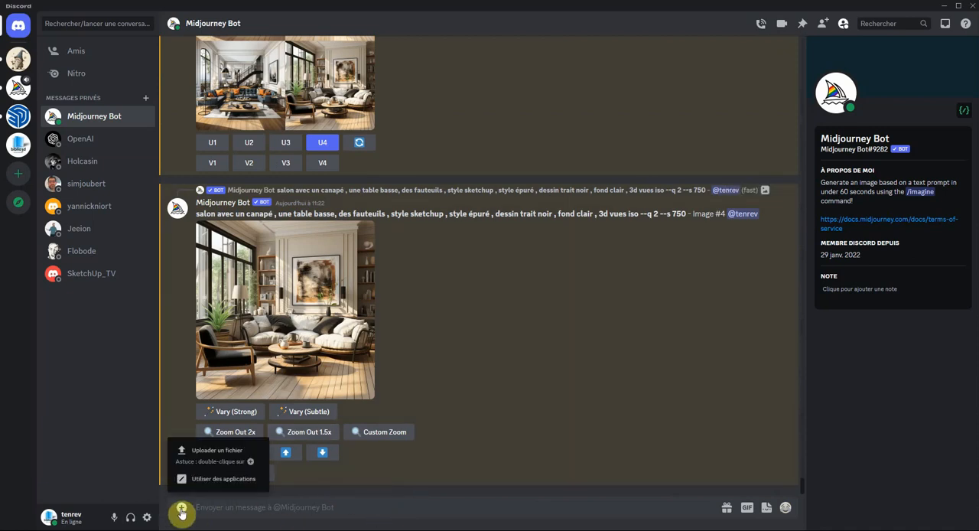
pyautogui.click(232, 459)
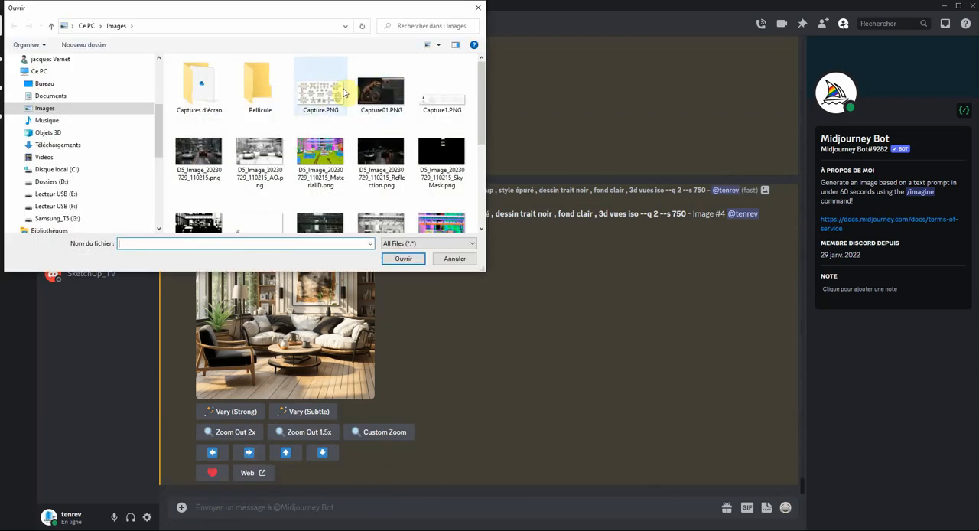
pyautogui.click(322, 96)
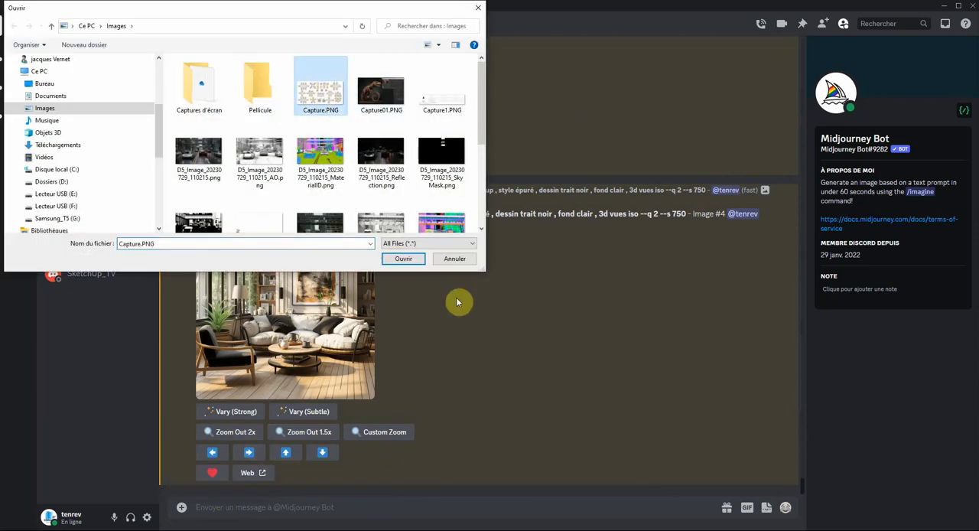
pyautogui.click(403, 259)
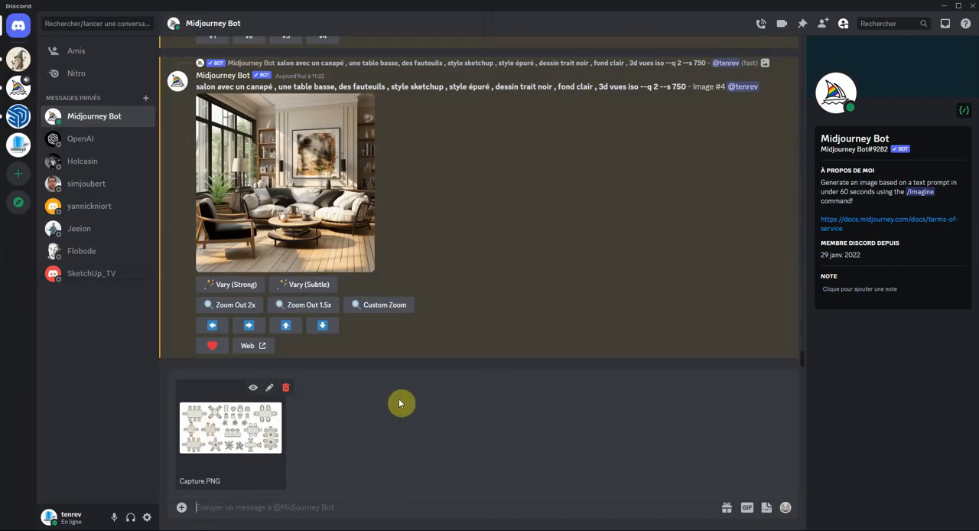
pyautogui.press('Return')
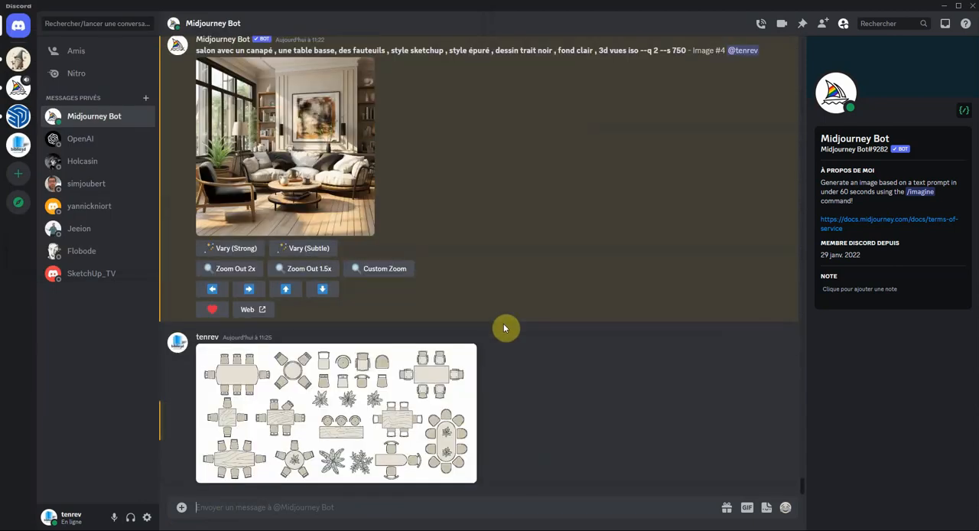
# - Enlarge the uploaded tables and chairs image, copy its link, and close the enlarged view
pyautogui.click(386, 405)
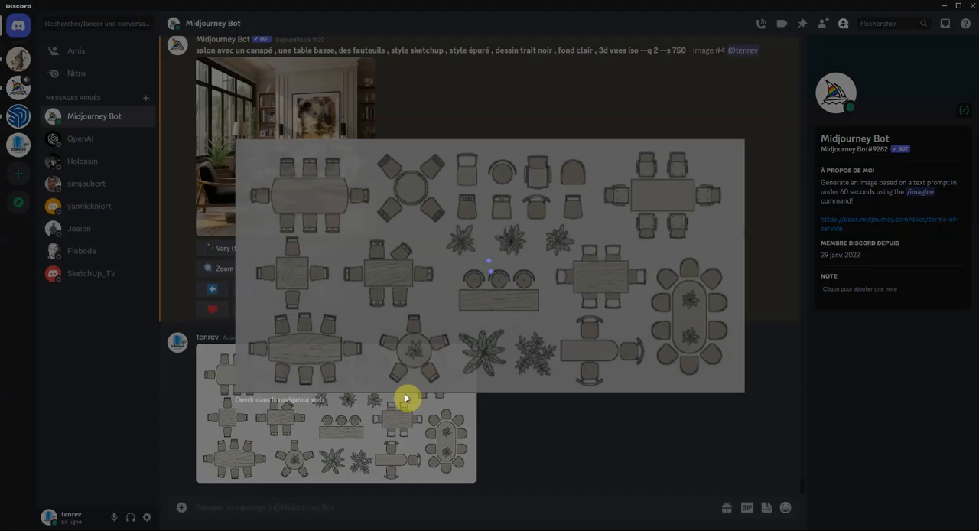
pyautogui.rightClick(533, 218)
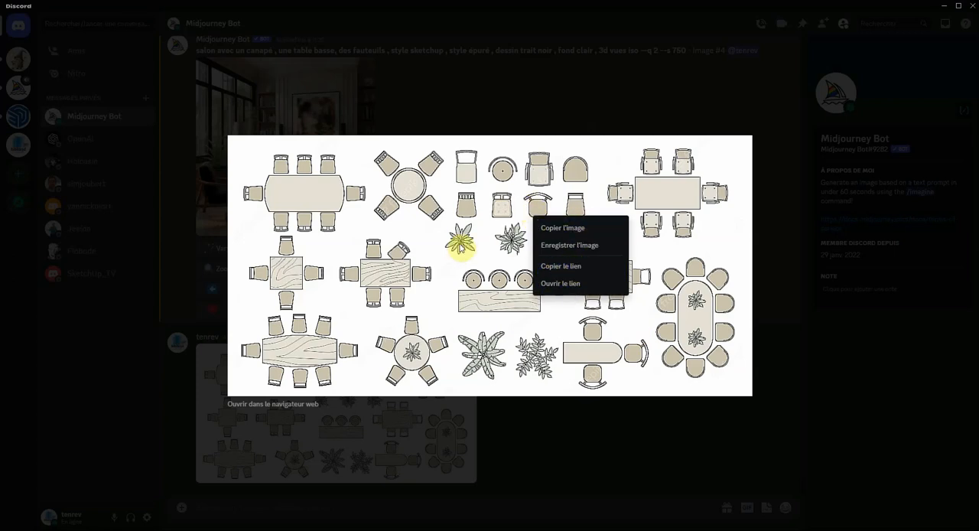
pyautogui.rightClick(457, 185)
pyautogui.click(497, 232)
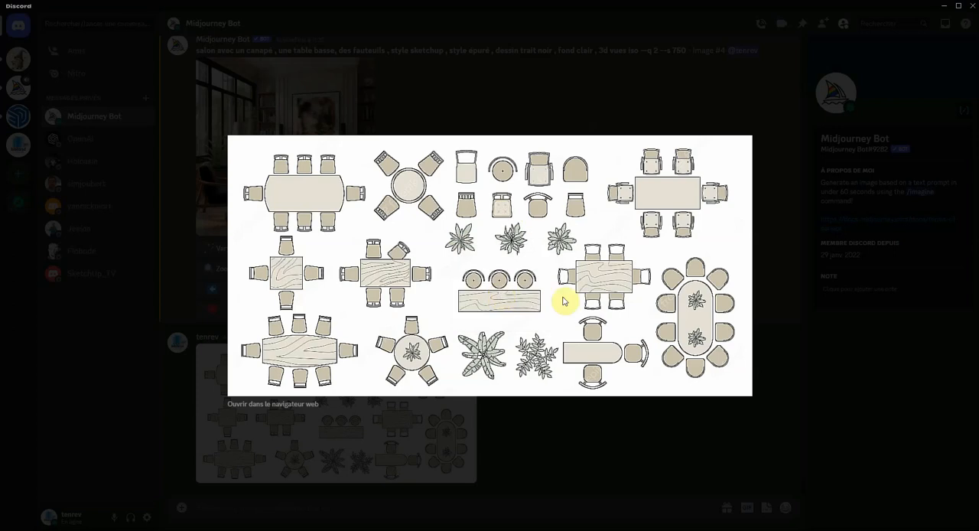
pyautogui.click(654, 409)
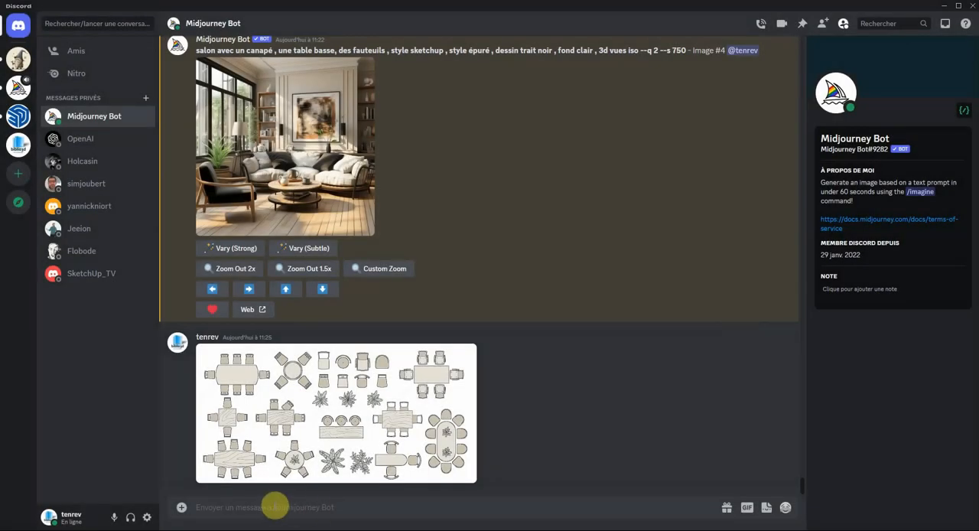
# - Start an /imagine prompt with the copied link of Capture.PNG
pyautogui.write('/')
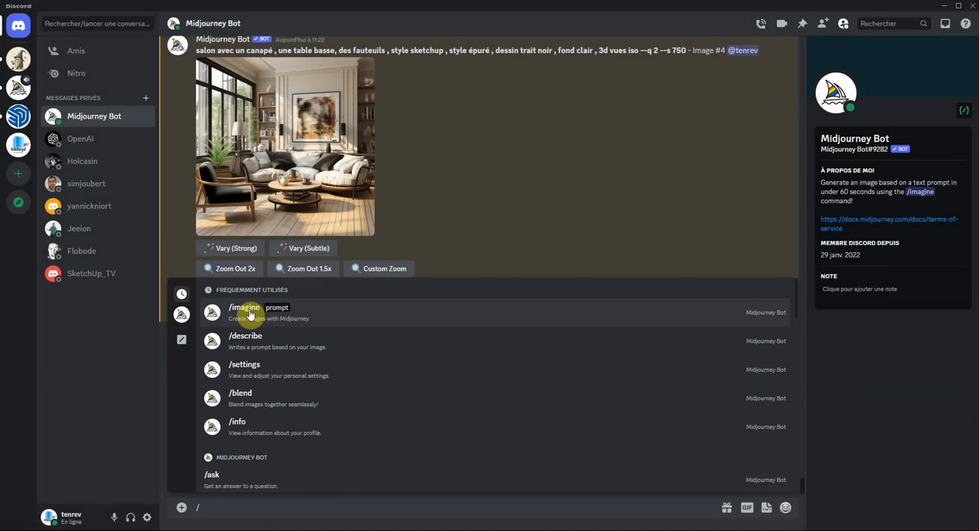
pyautogui.click(249, 313)
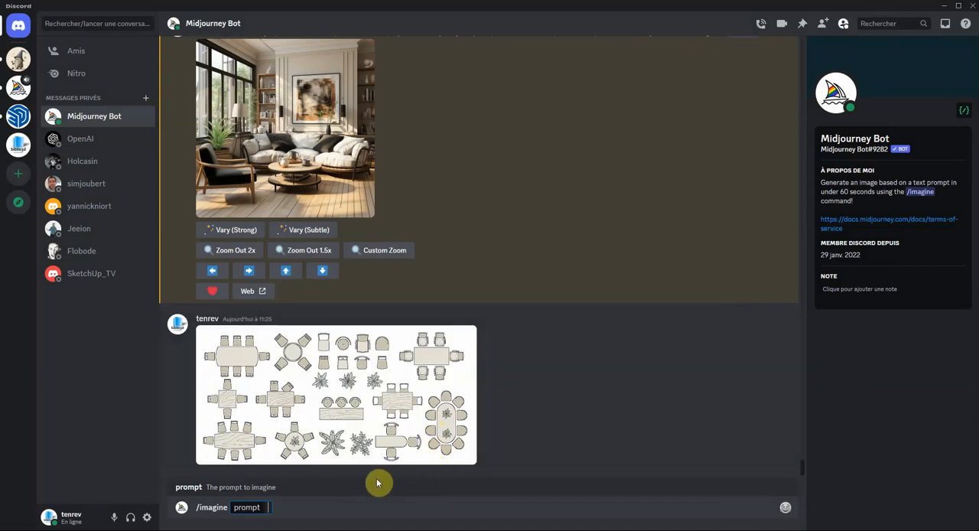
pyautogui.hotkey('ctrl', 'v')
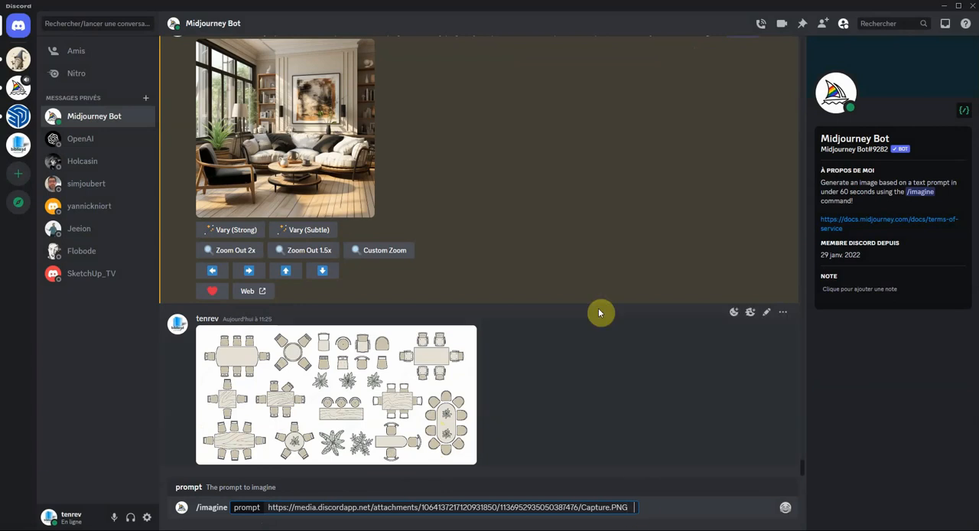
# - Copy "Different tables and chairs, style autocad blocs, top view, separated, white background, clip art" from the earlier furniture result's prompt
pyautogui.scroll(15, 525, 256)
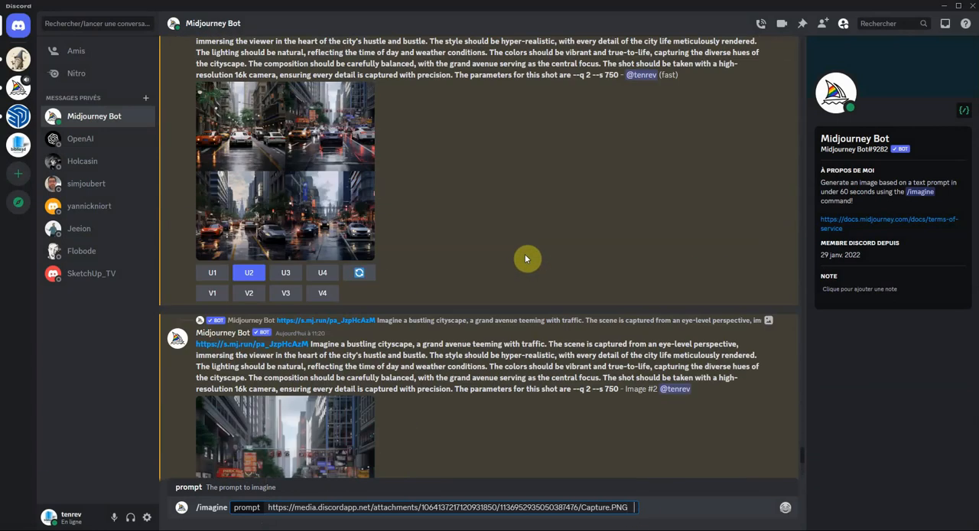
pyautogui.scroll(15, 525, 255)
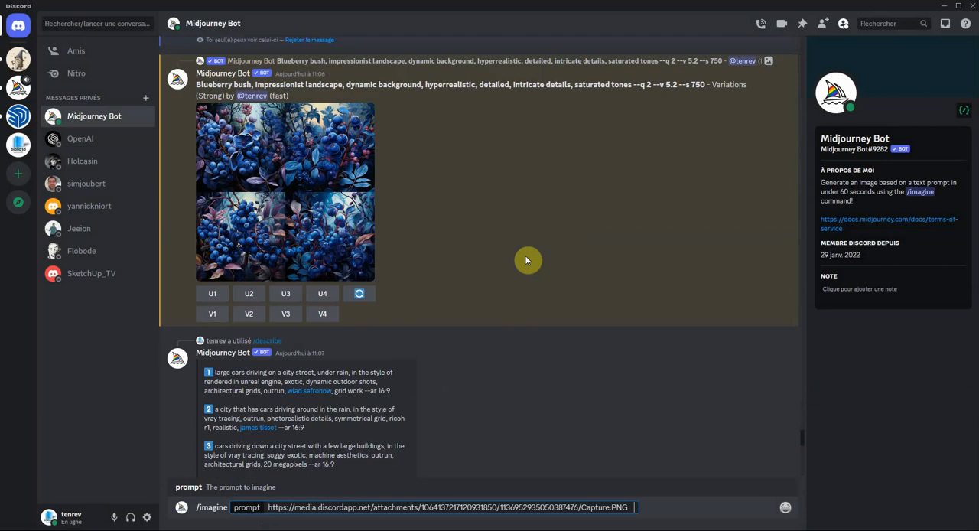
pyautogui.scroll(20, 525, 256)
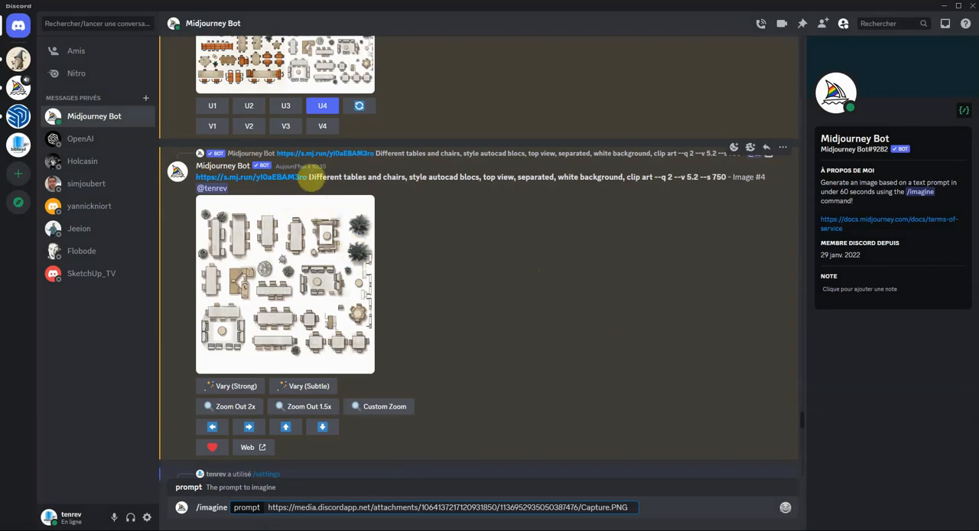
pyautogui.moveTo(310, 178); pyautogui.dragTo(652, 181)
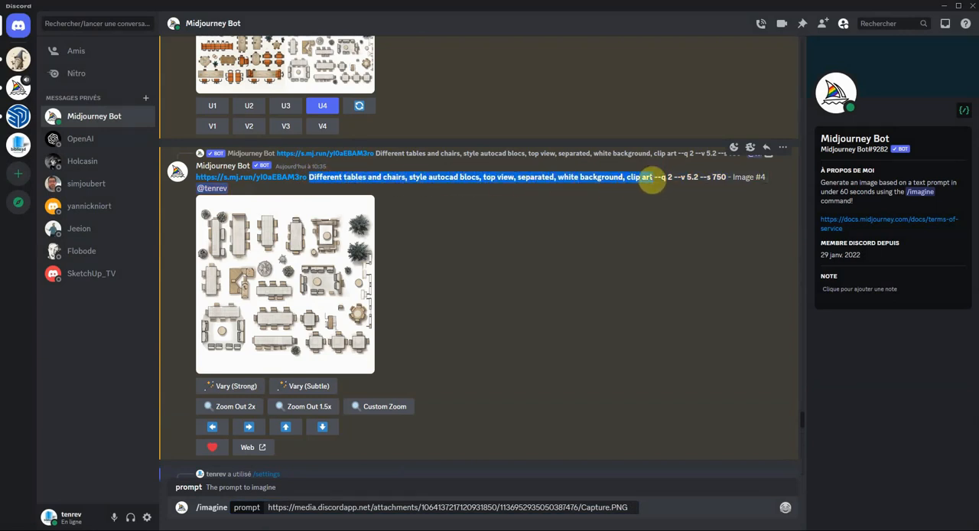
pyautogui.rightClick(652, 179)
pyautogui.click(655, 190)
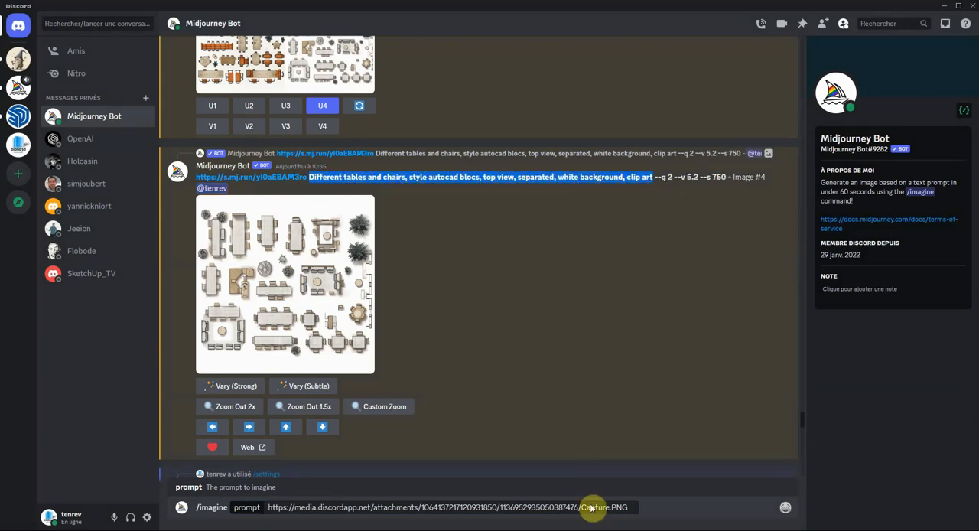
# - Add the copied tables and chairs description after the image link in the /imagine prompt and submit it
pyautogui.click(632, 507)
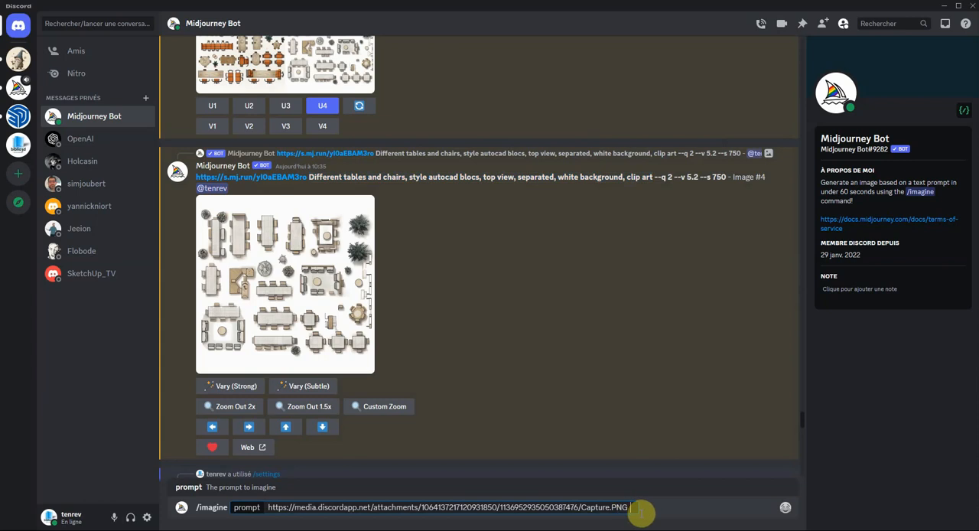
pyautogui.hotkey('ctrl', 'v')
pyautogui.scroll(-20, 618, 373)
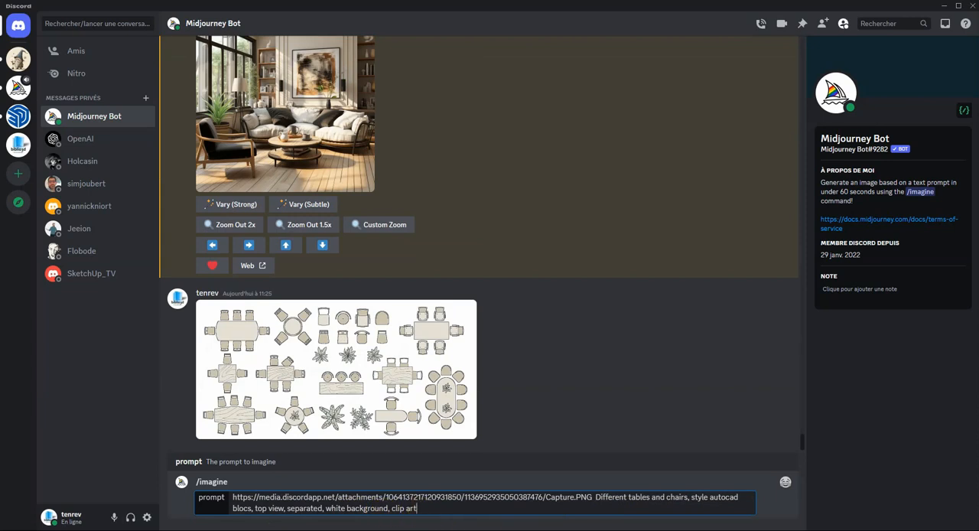
pyautogui.press('Return')
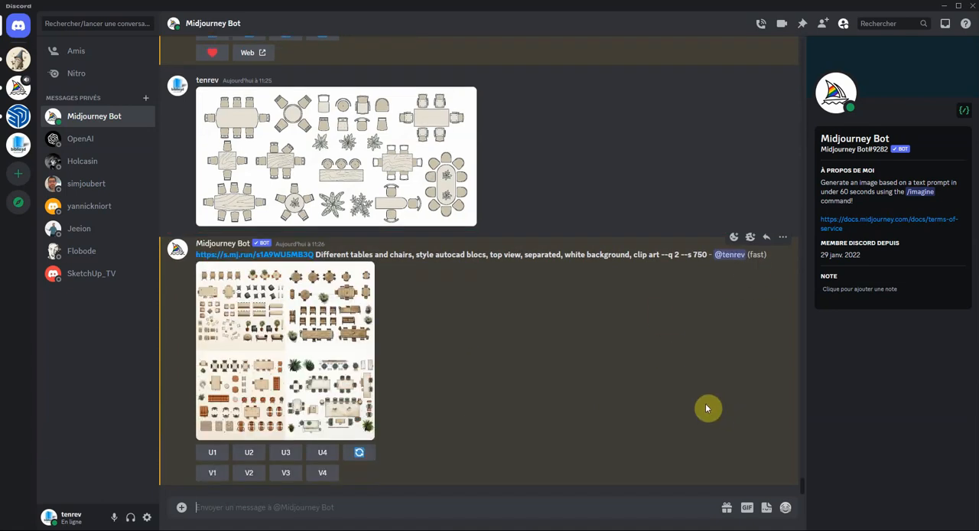
# - View the generated furniture grid enlarged, close it, and upscale its third image
pyautogui.click(302, 327)
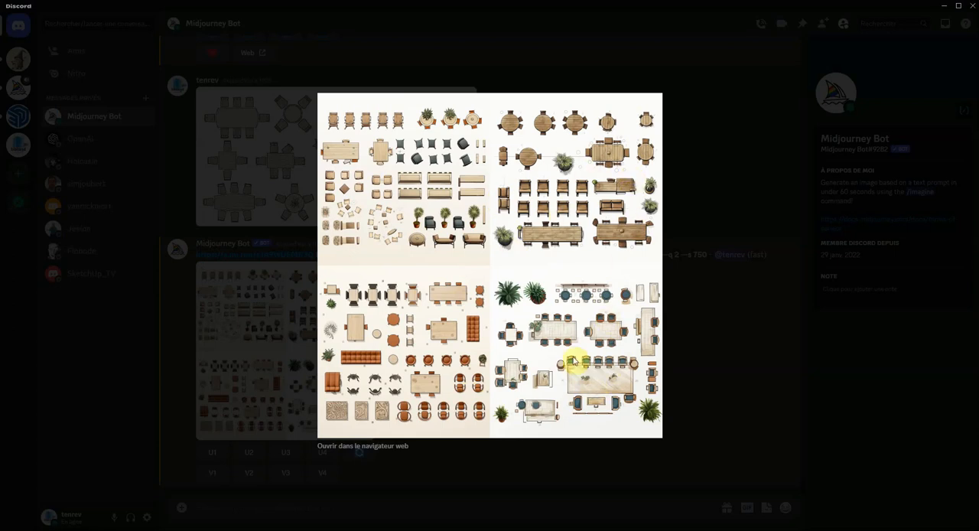
pyautogui.click(728, 371)
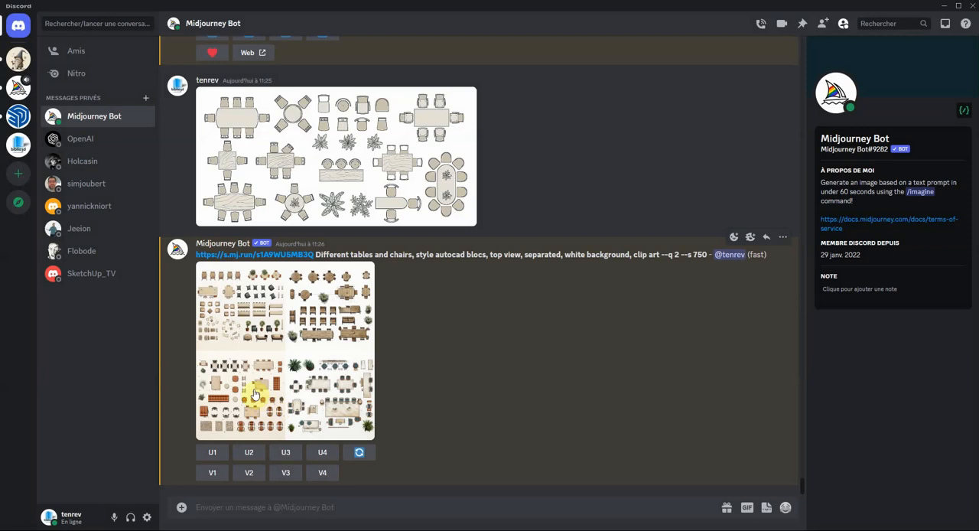
pyautogui.click(290, 454)
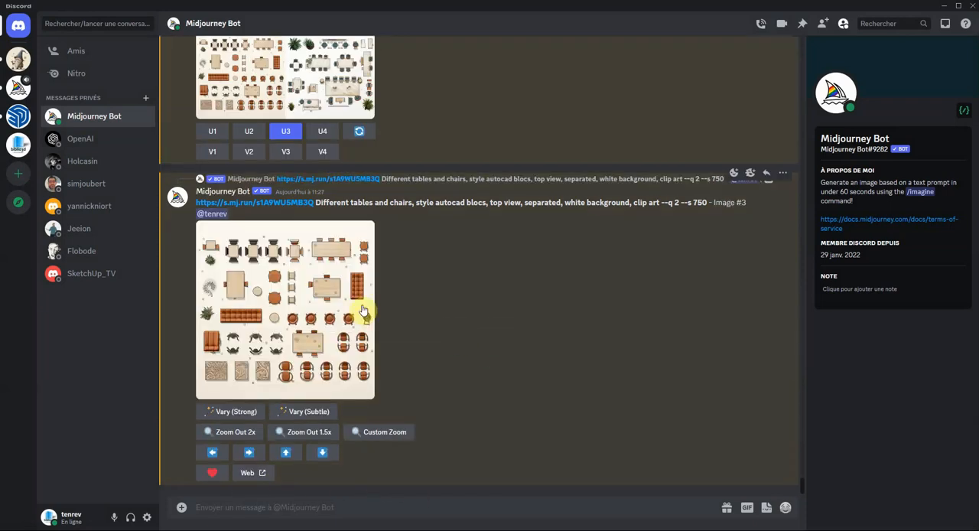
# - View the upscaled furniture image enlarged, show its copy and save options, and close the preview
pyautogui.click(351, 304)
pyautogui.rightClick(524, 223)
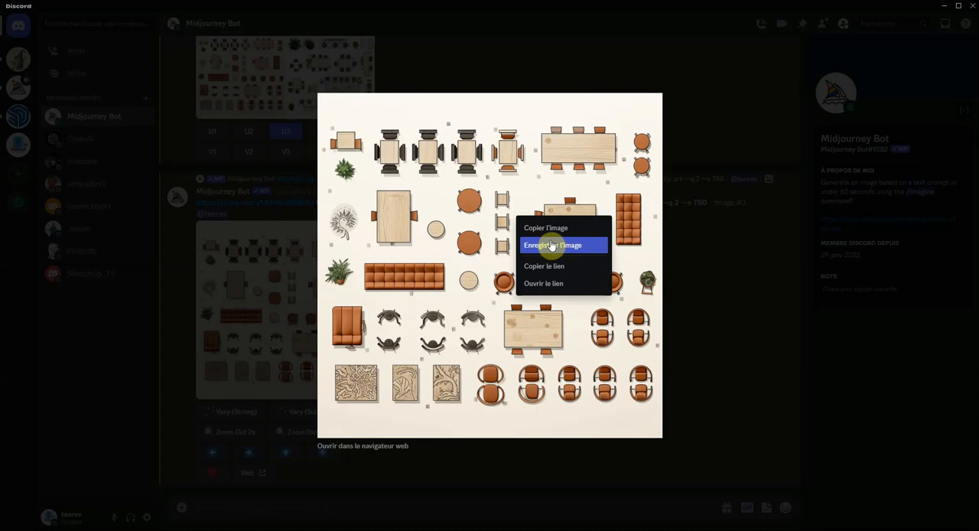
pyautogui.click(680, 379)
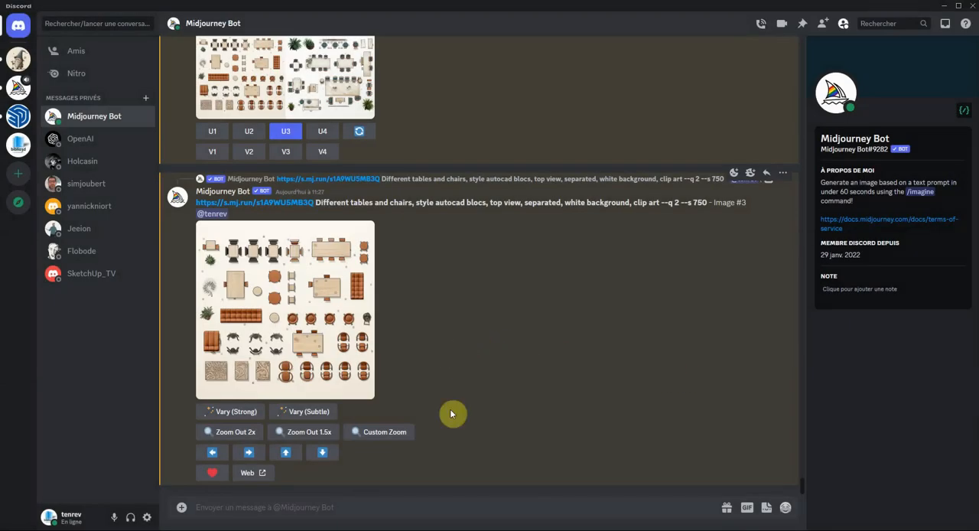
# - Start a new /imagine prompt with the text "une chaise contemporaine , épurée"
pyautogui.click(212, 506)
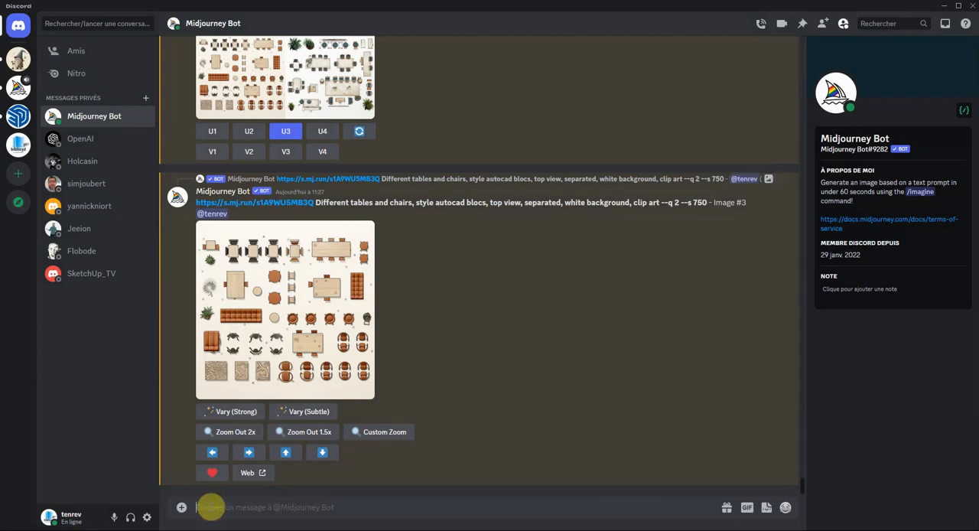
pyautogui.write('/')
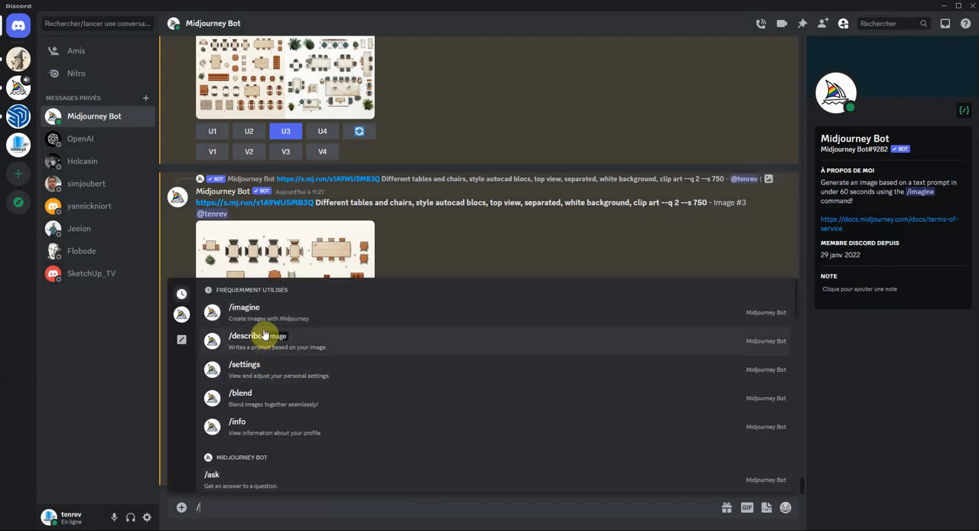
pyautogui.click(248, 314)
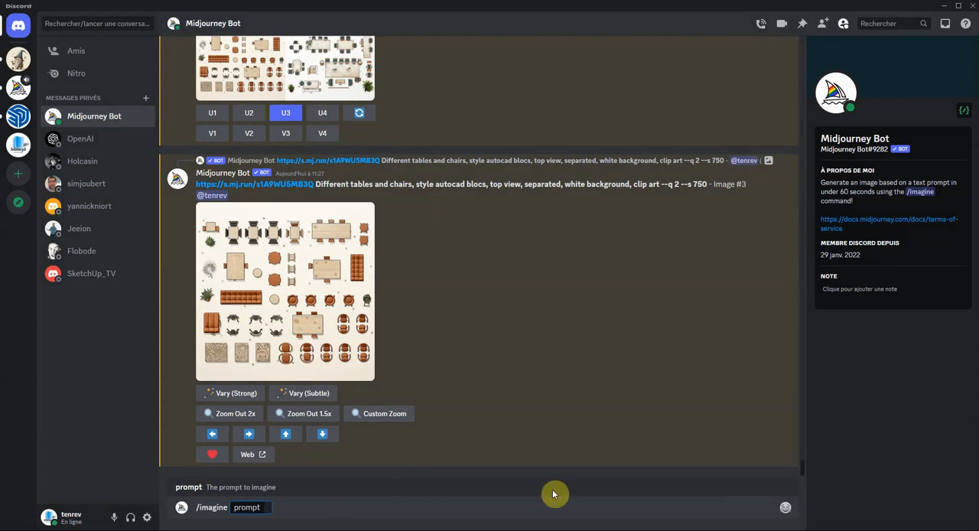
pyautogui.write('une chaise comp')
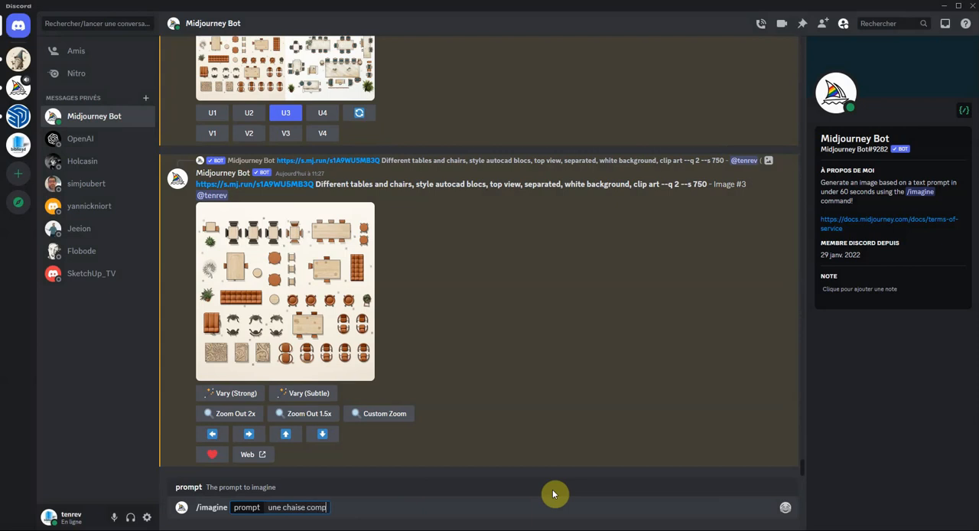
pyautogui.write('le')
pyautogui.press('BackSpace')
pyautogui.press('BackSpace')
pyautogui.press('BackSpace')
pyautogui.press('BackSpace')
pyautogui.write('ntemporaine , épurée')
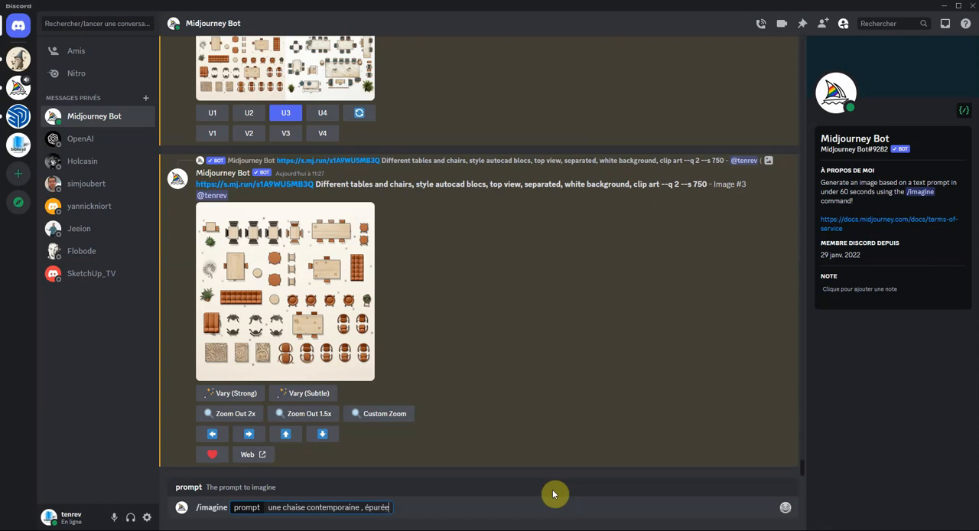
pyautogui.write(' , fon')
# - Extend the chair prompt with ", design , fond blanc , 3d , traits" and submit it
pyautogui.press('BackSpace')
pyautogui.press('BackSpace')
pyautogui.press('BackSpace')
pyautogui.write('design , fond blanc')
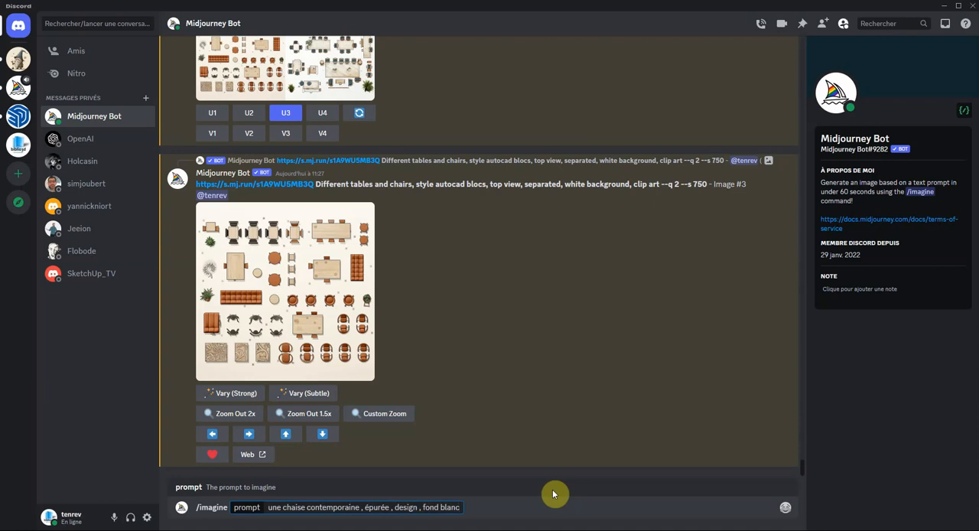
pyautogui.write(' , 3d')
pyautogui.write(' ,')
pyautogui.write(' trait')
pyautogui.write('s')
pyautogui.write(' ,')
pyautogui.press('Return')
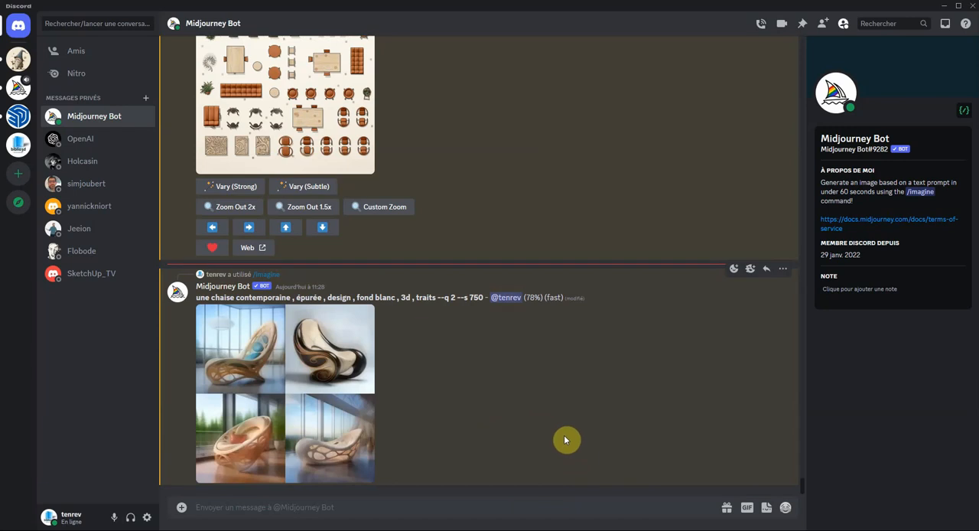
# - View the contemporary chair image grid enlarged, both during generation and when finished, and close the preview
pyautogui.click(328, 371)
pyautogui.click(480, 439)
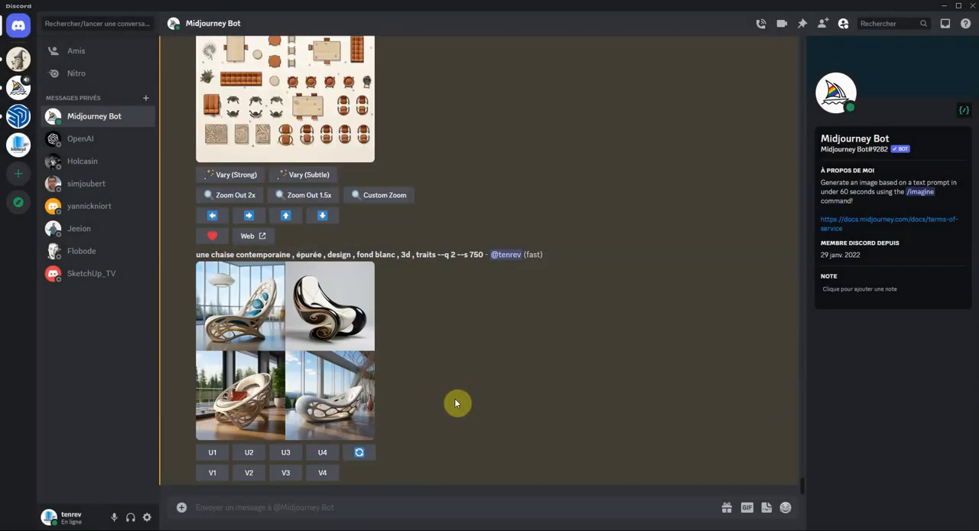
pyautogui.click(344, 359)
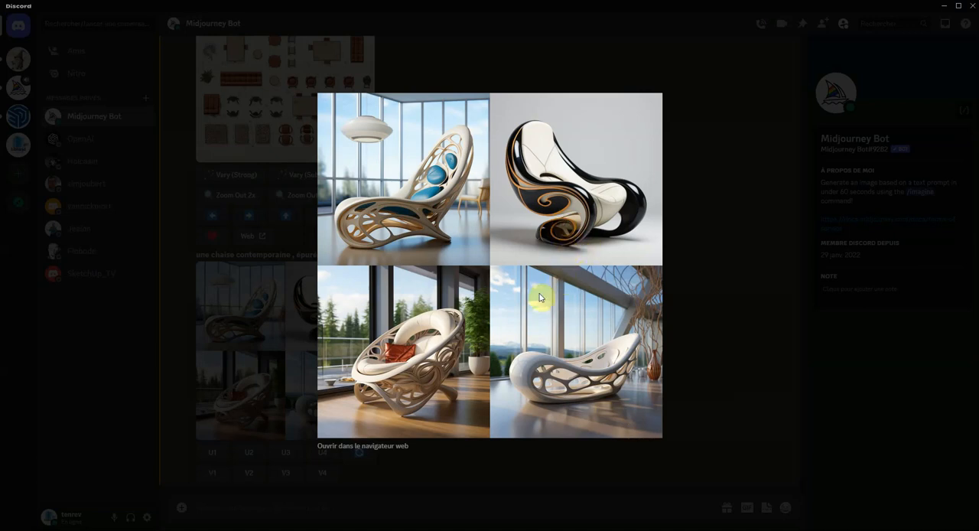
pyautogui.click(697, 384)
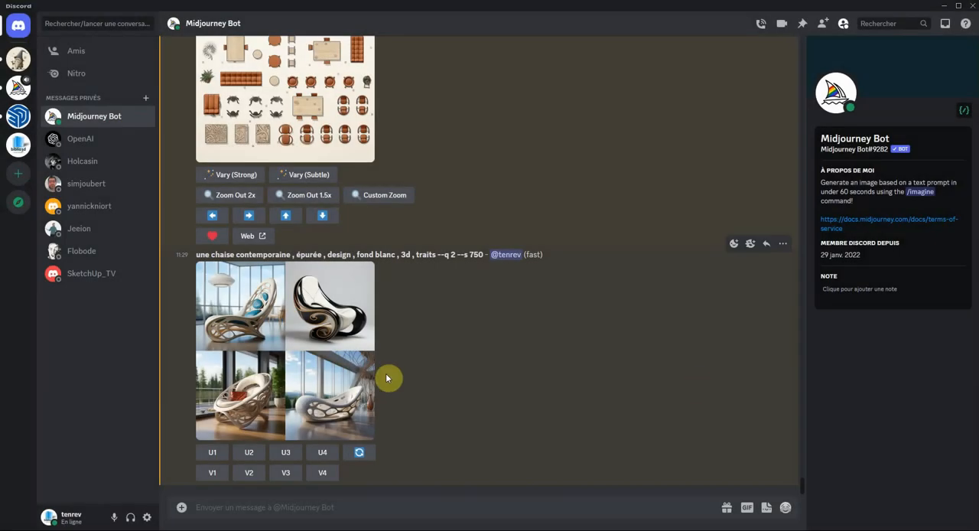